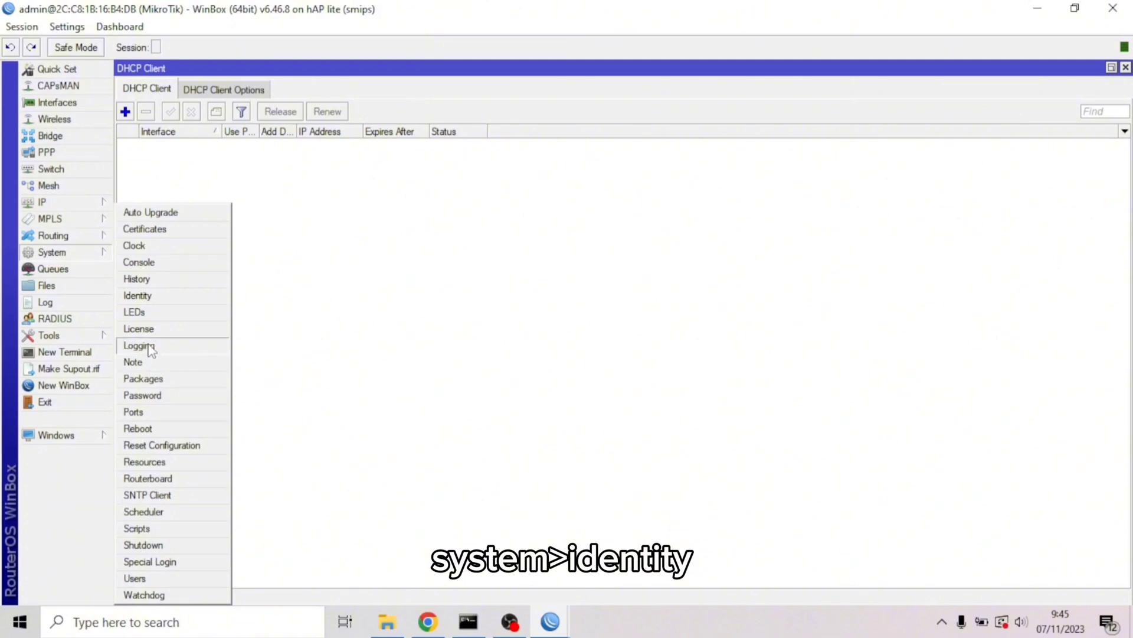
# Rename the router identity to 'Kelompok 1'
pyautogui.click(152, 298)
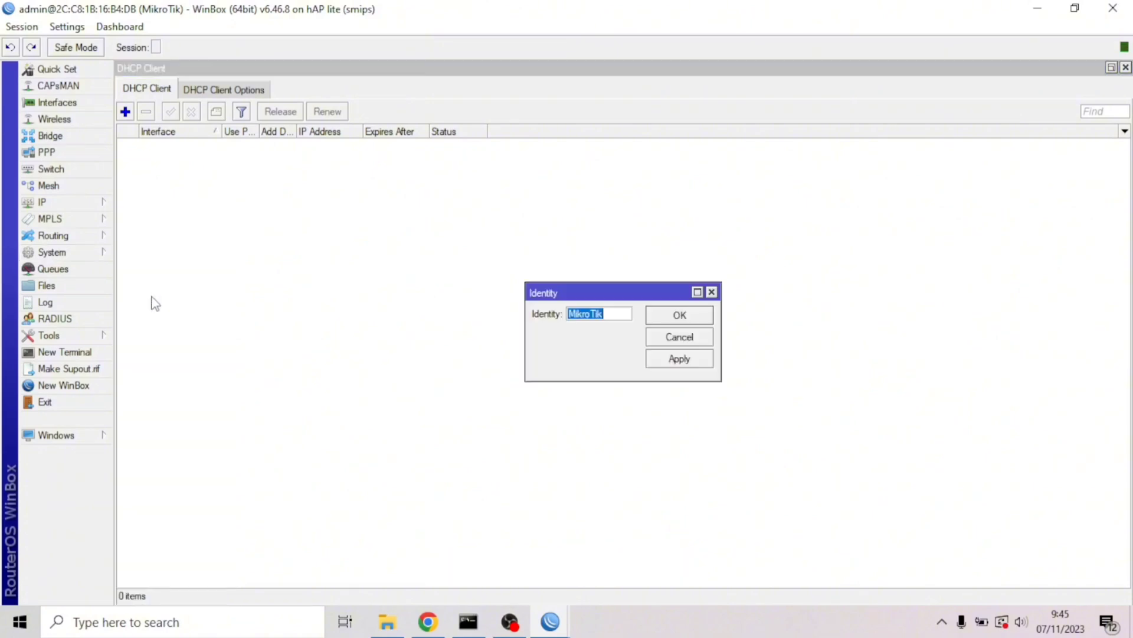
pyautogui.write('Kelompok 1')
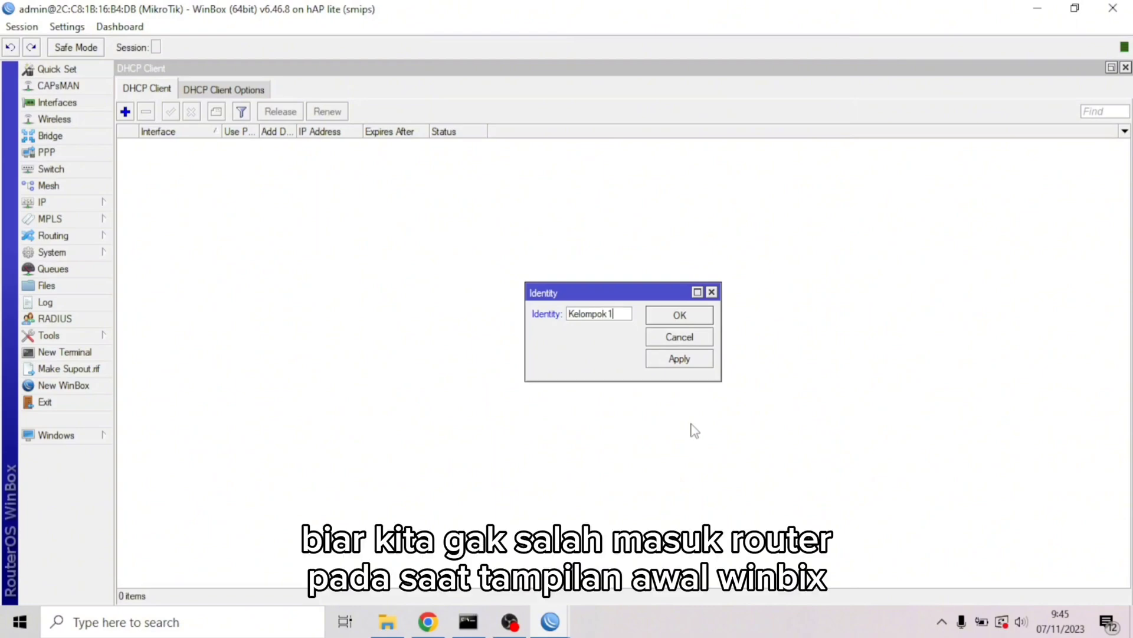
pyautogui.click(701, 363)
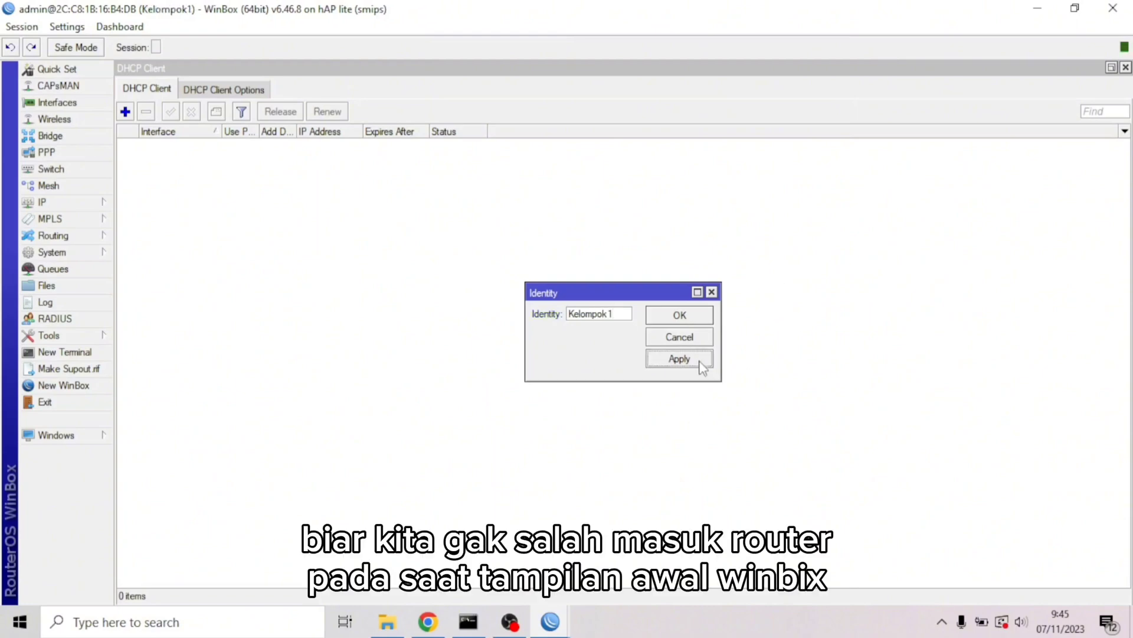
pyautogui.click(694, 319)
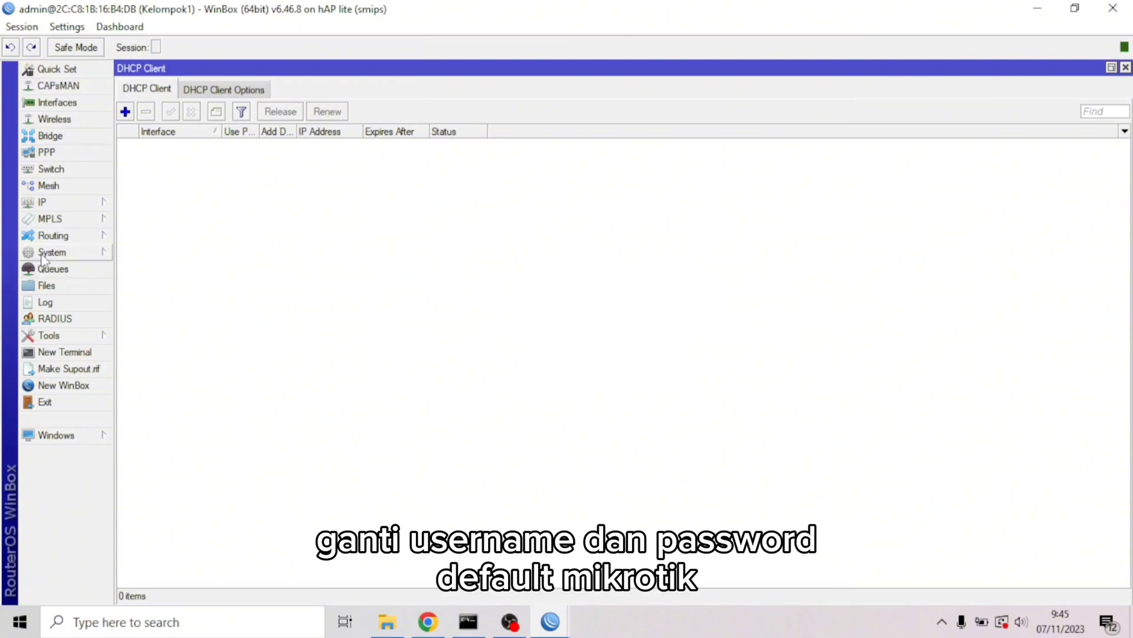
# Add a new router user in the full group
pyautogui.click(58, 255)
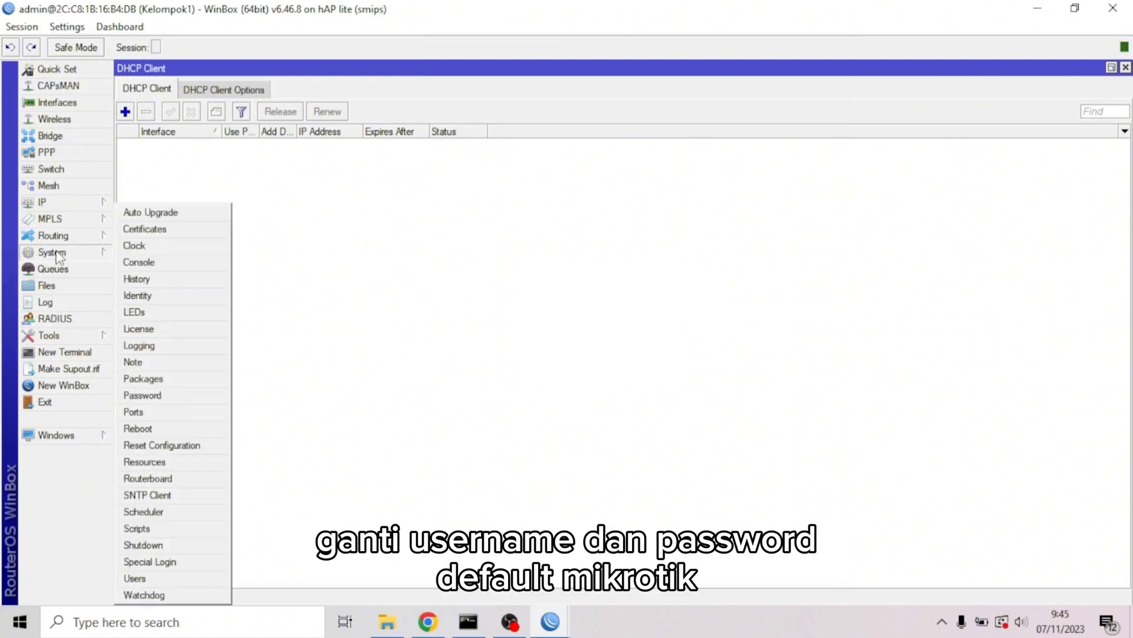
pyautogui.click(140, 578)
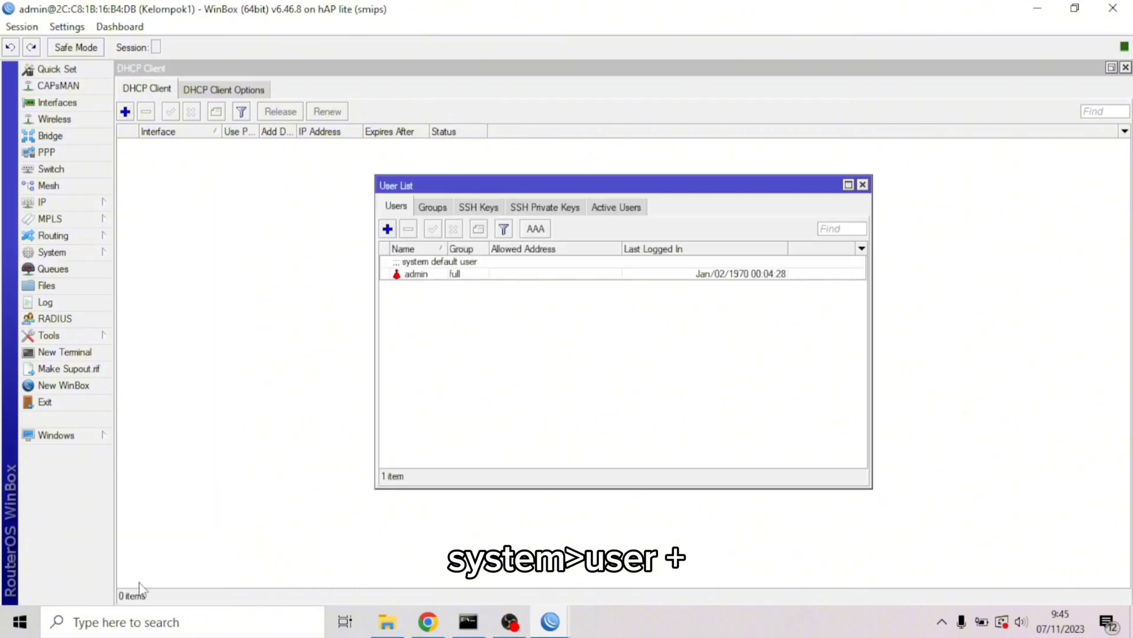
pyautogui.click(387, 228)
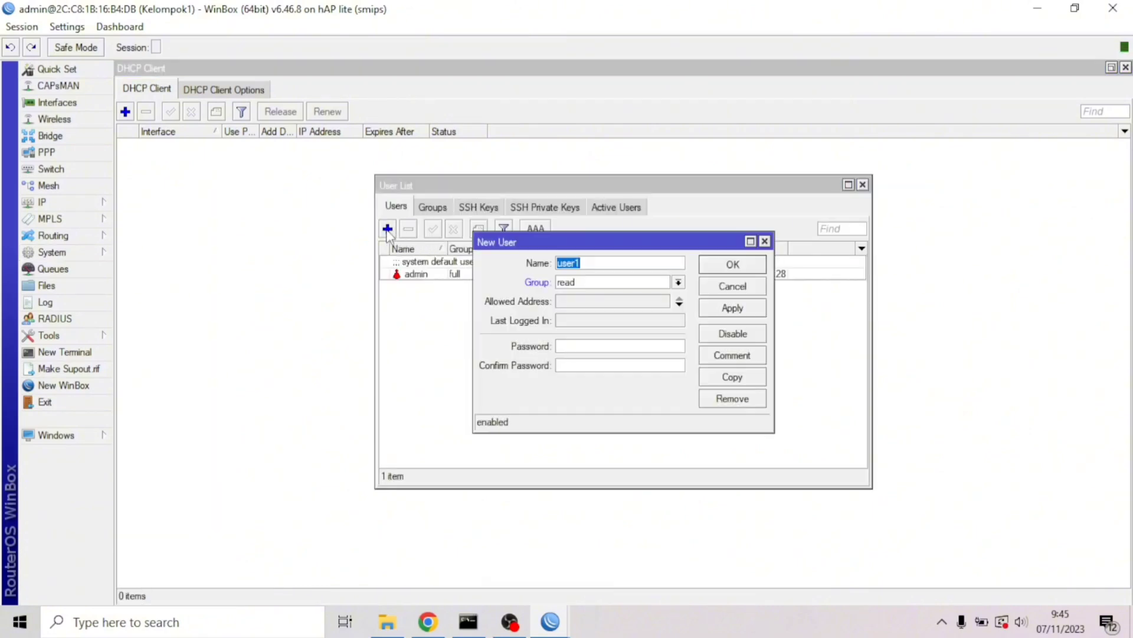
pyautogui.click(678, 282)
pyautogui.click(647, 304)
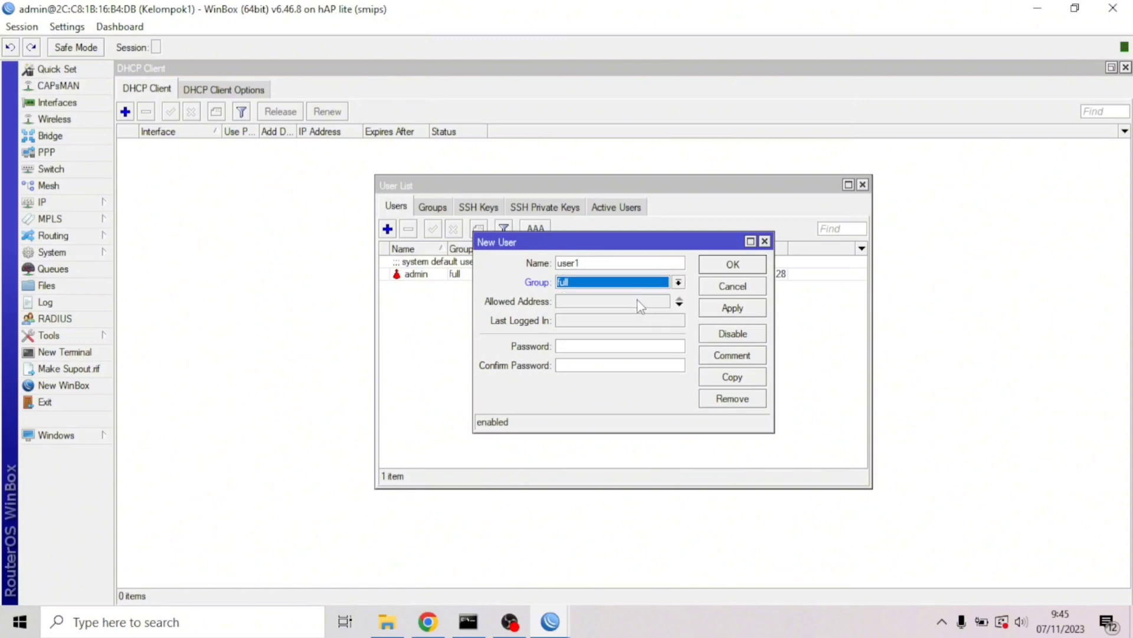
pyautogui.click(619, 265)
pyautogui.press('BackSpace')
pyautogui.press('BackSpace')
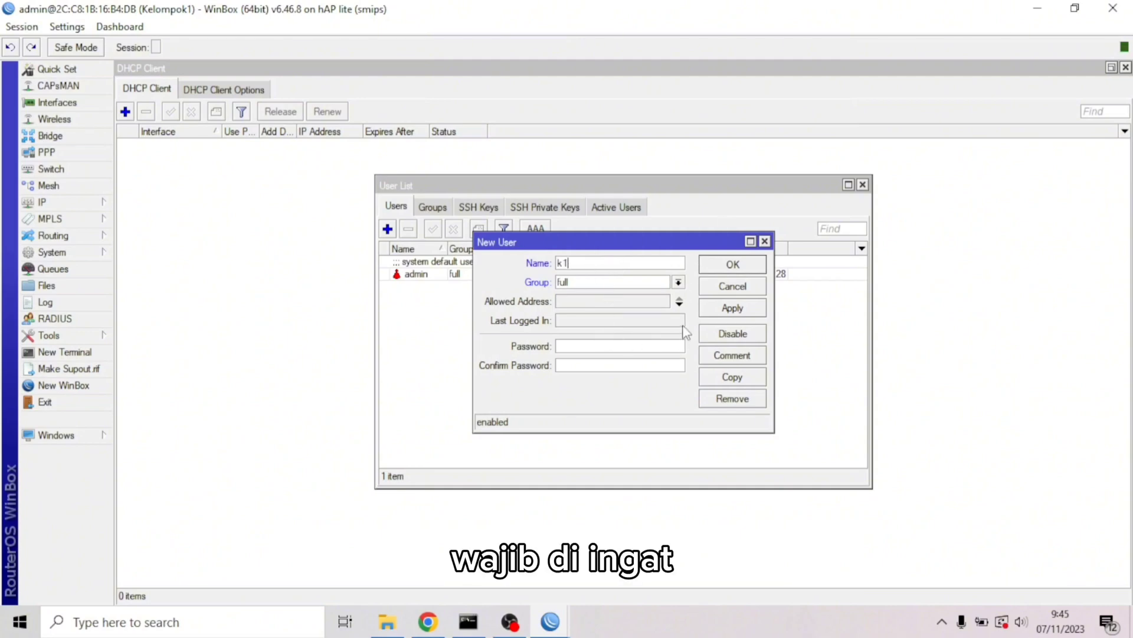
pyautogui.click(732, 313)
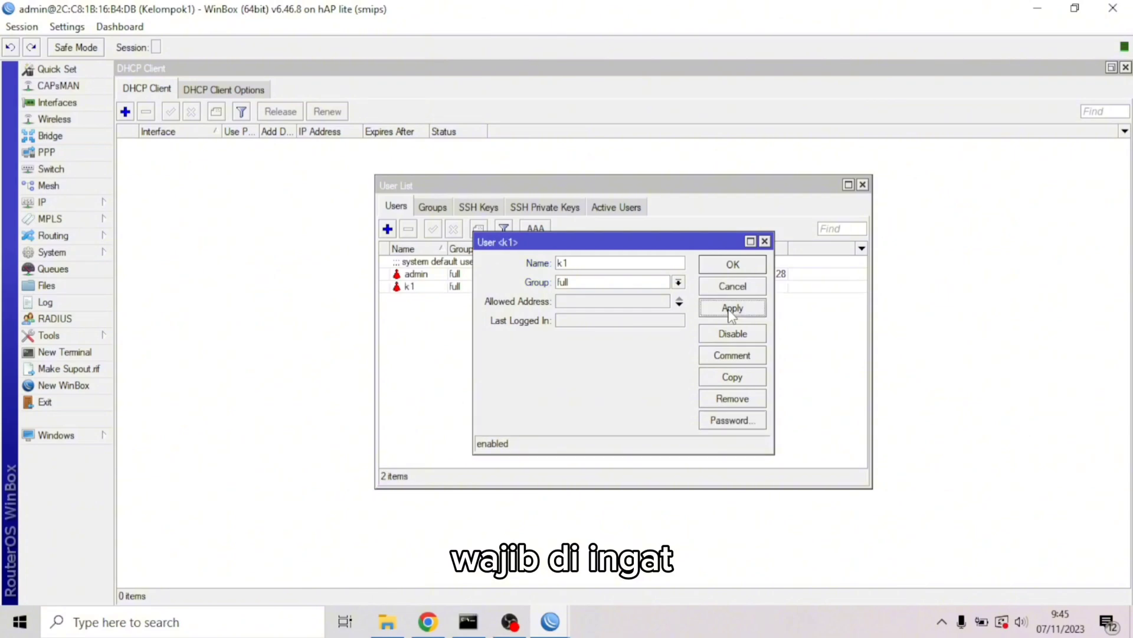
pyautogui.click(732, 264)
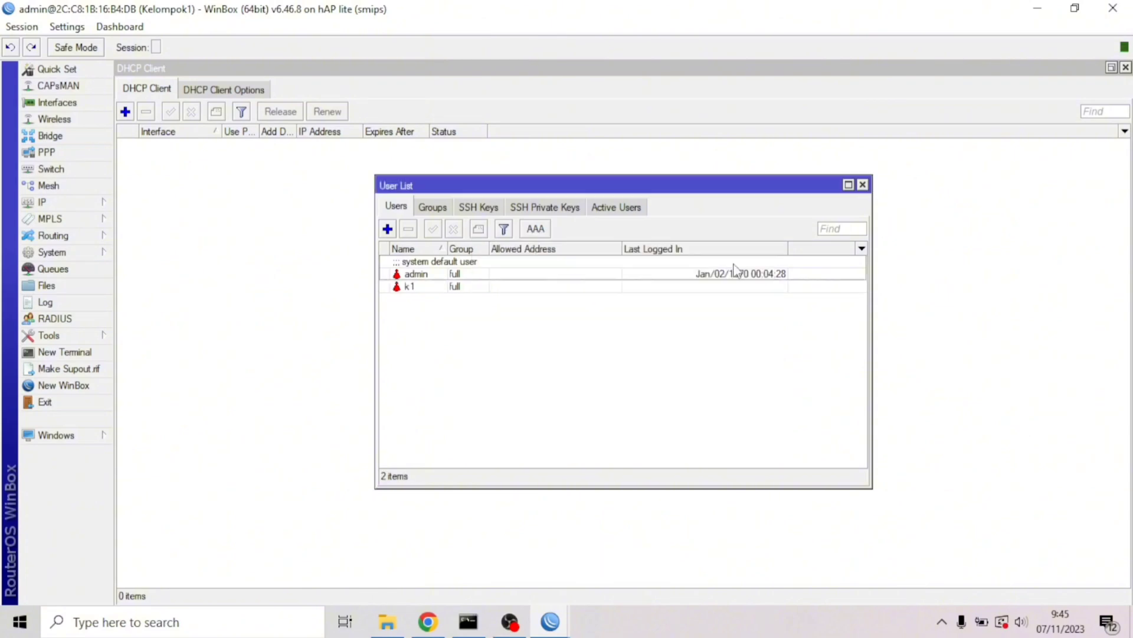
# Change the admin user's group to read, then log out of the router
pyautogui.doubleClick(478, 276)
pyautogui.click(579, 284)
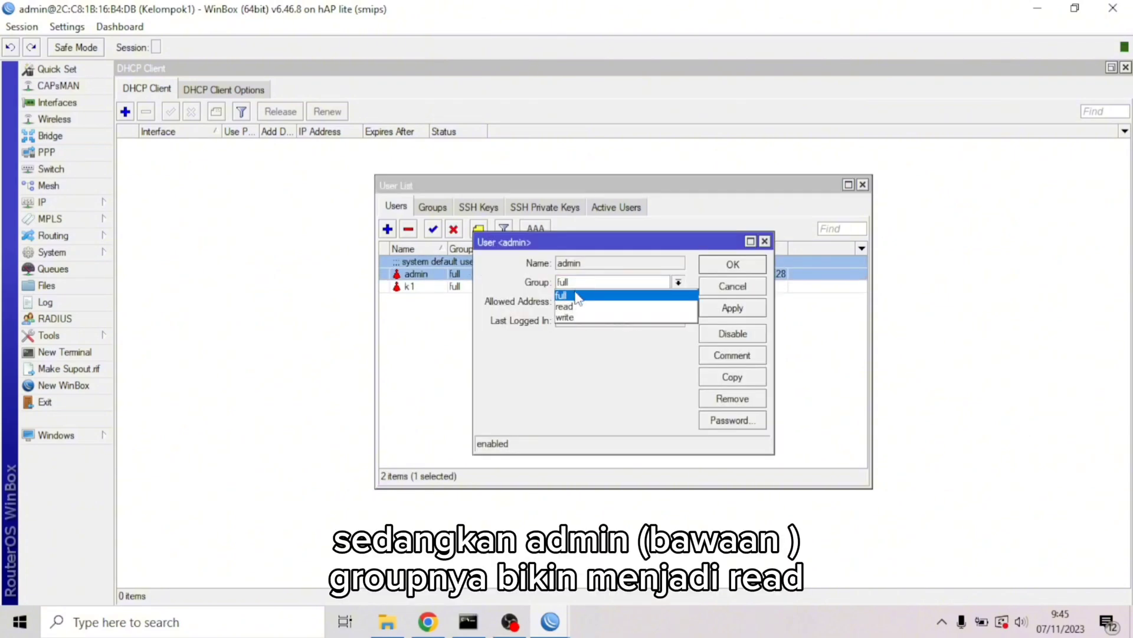
pyautogui.click(571, 303)
pyautogui.click(733, 269)
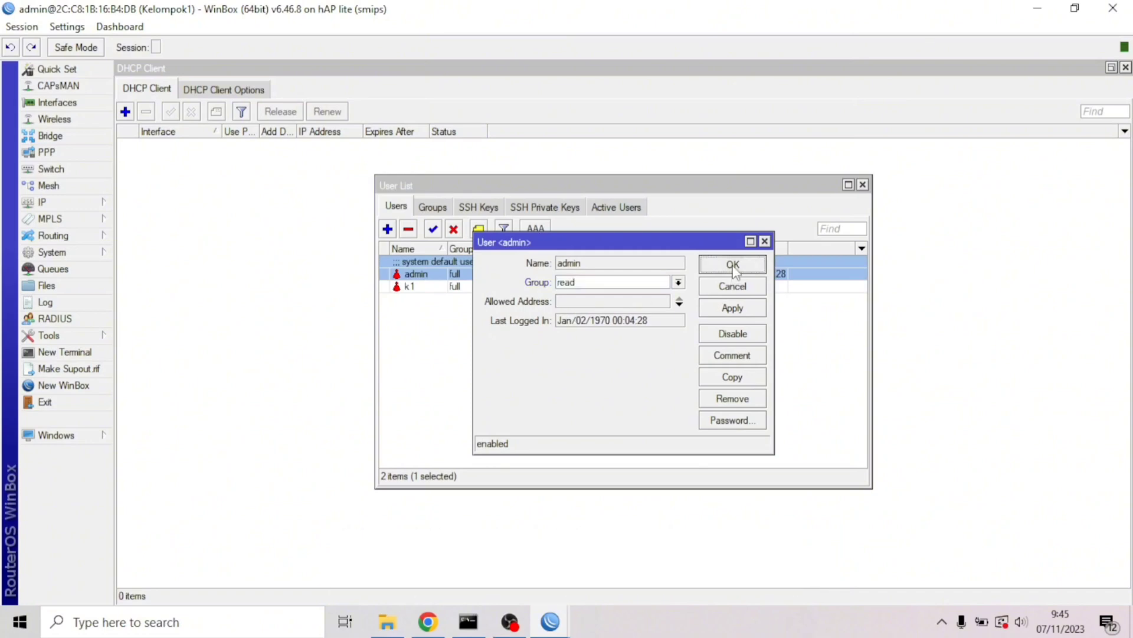
pyautogui.click(466, 405)
pyautogui.click(269, 375)
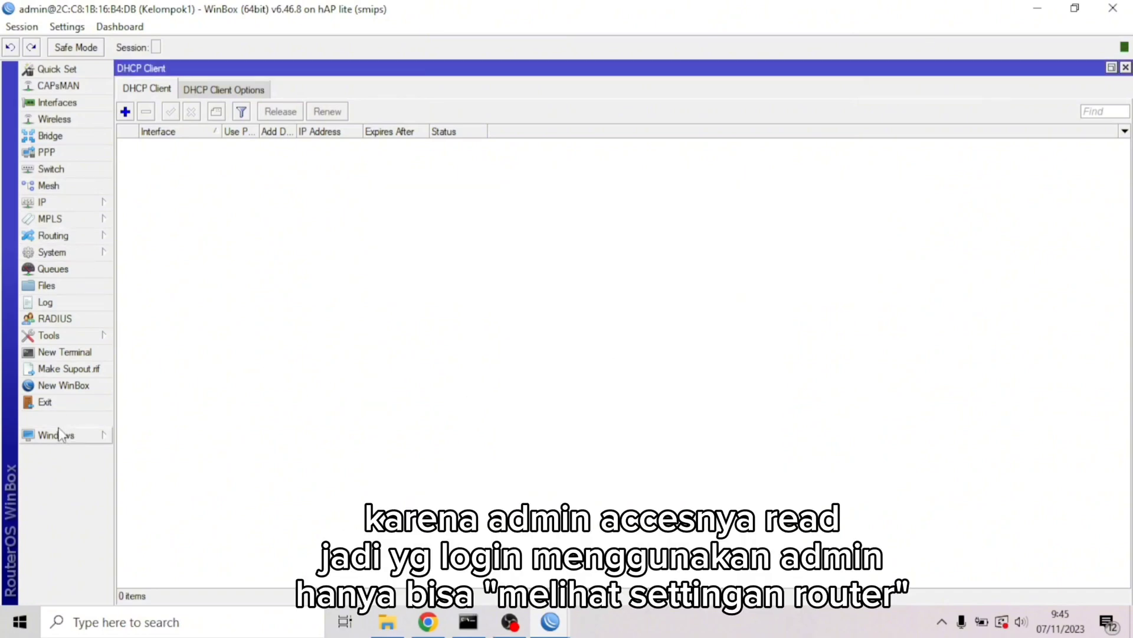
pyautogui.click(55, 405)
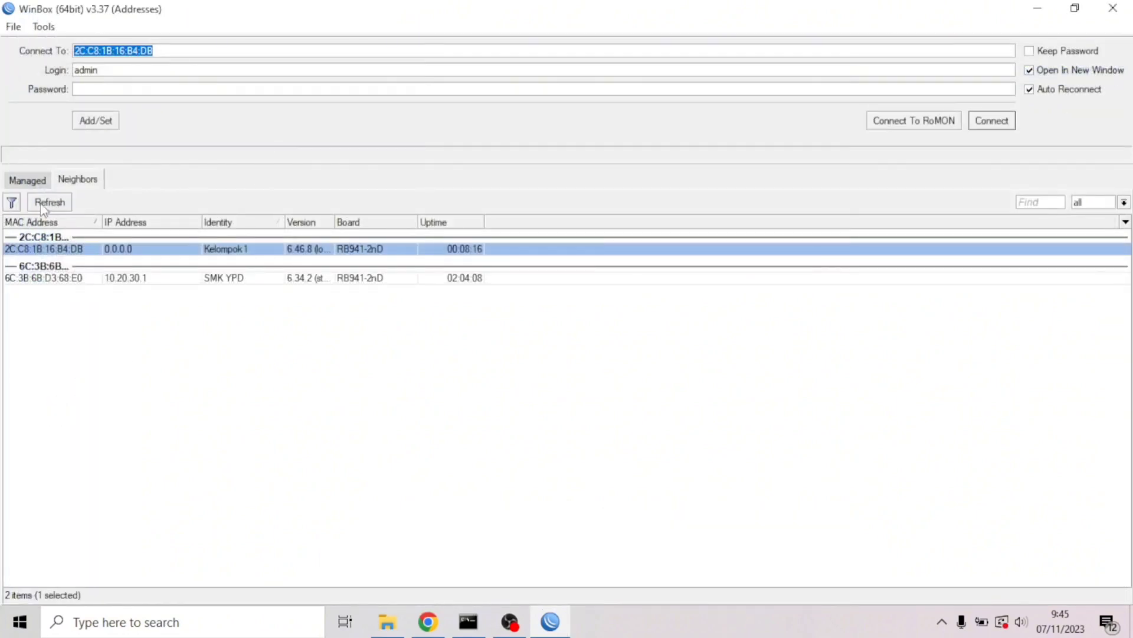
# Refresh Neighbors, pick the Kelompok 1 router and connect with the new user's login
pyautogui.click(42, 206)
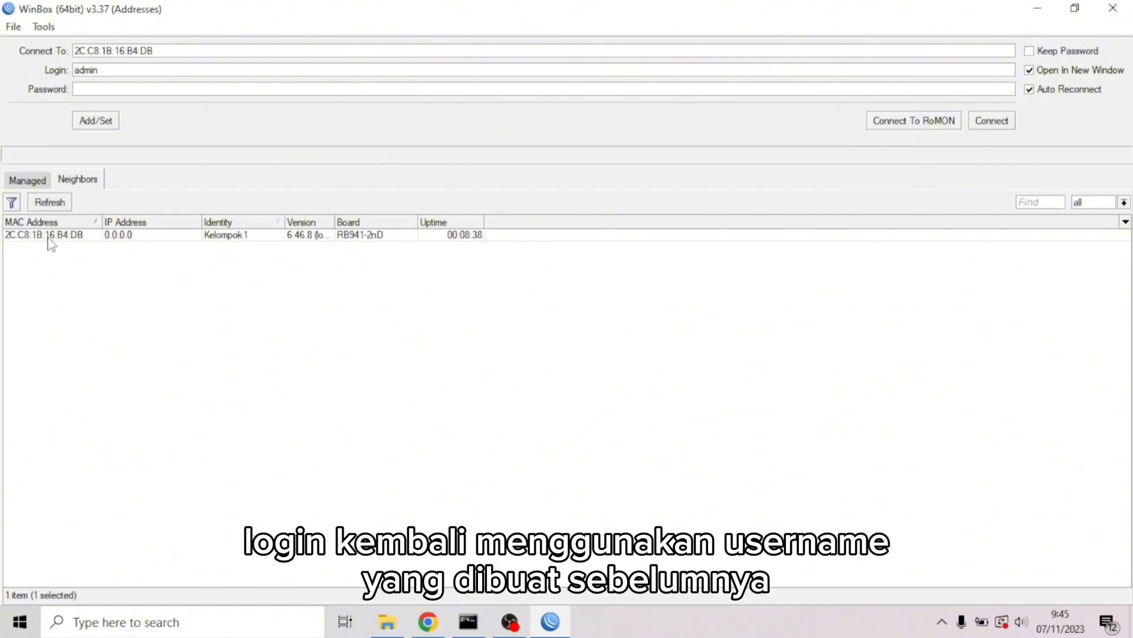
pyautogui.click(49, 236)
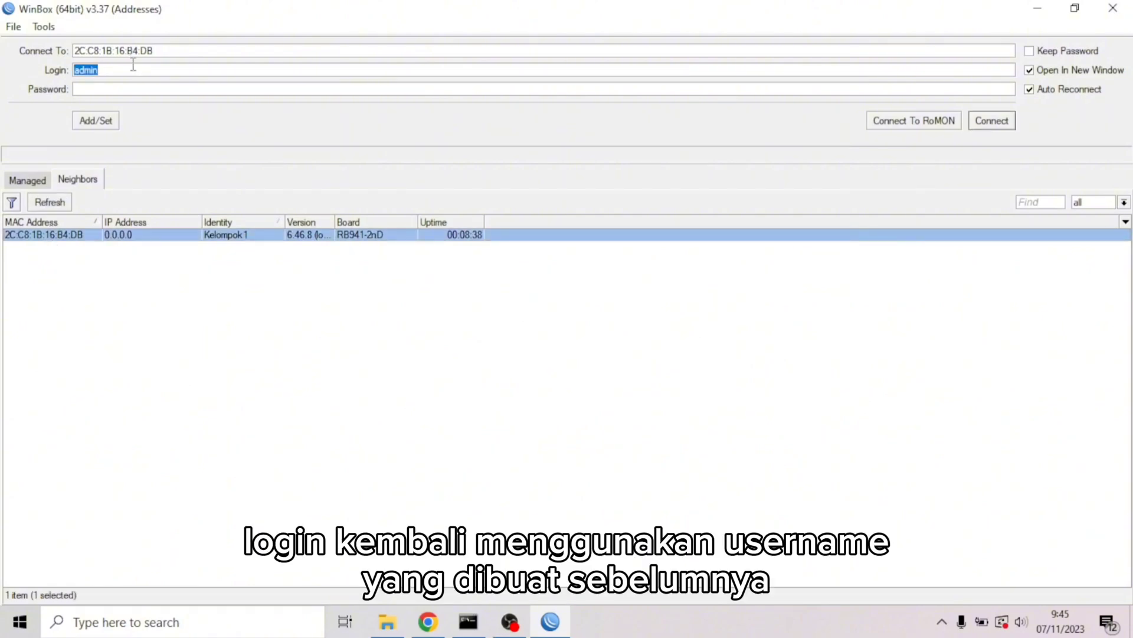
pyautogui.write('k1')
pyautogui.click(984, 124)
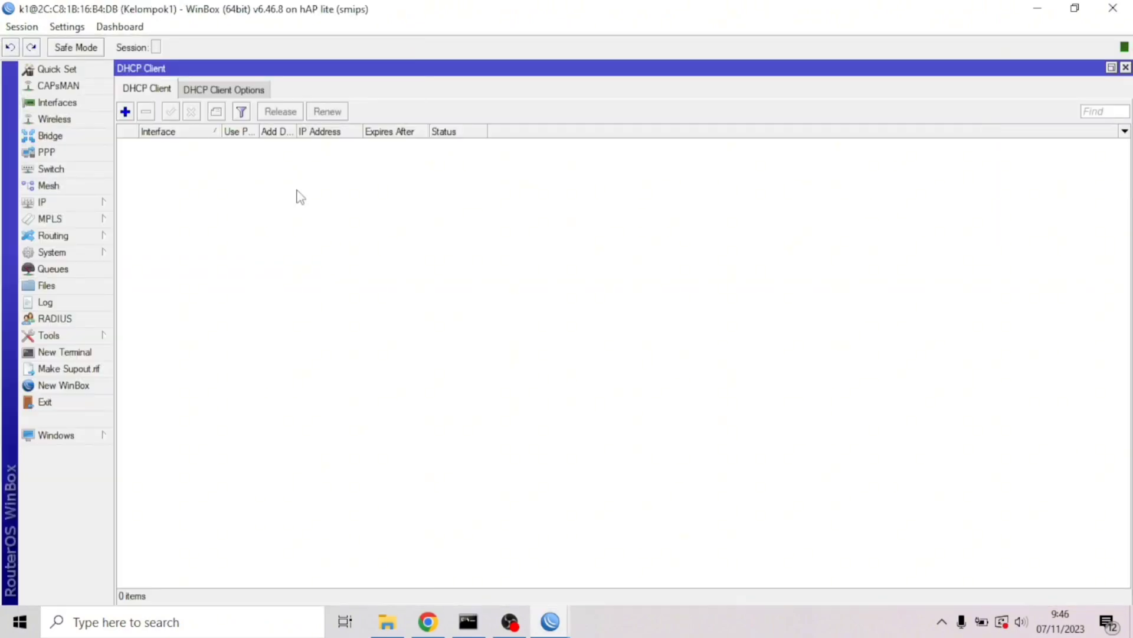
# Enable wlan1 and set it to ap bridge mode with SSID 'Kelompok1'
pyautogui.click(76, 206)
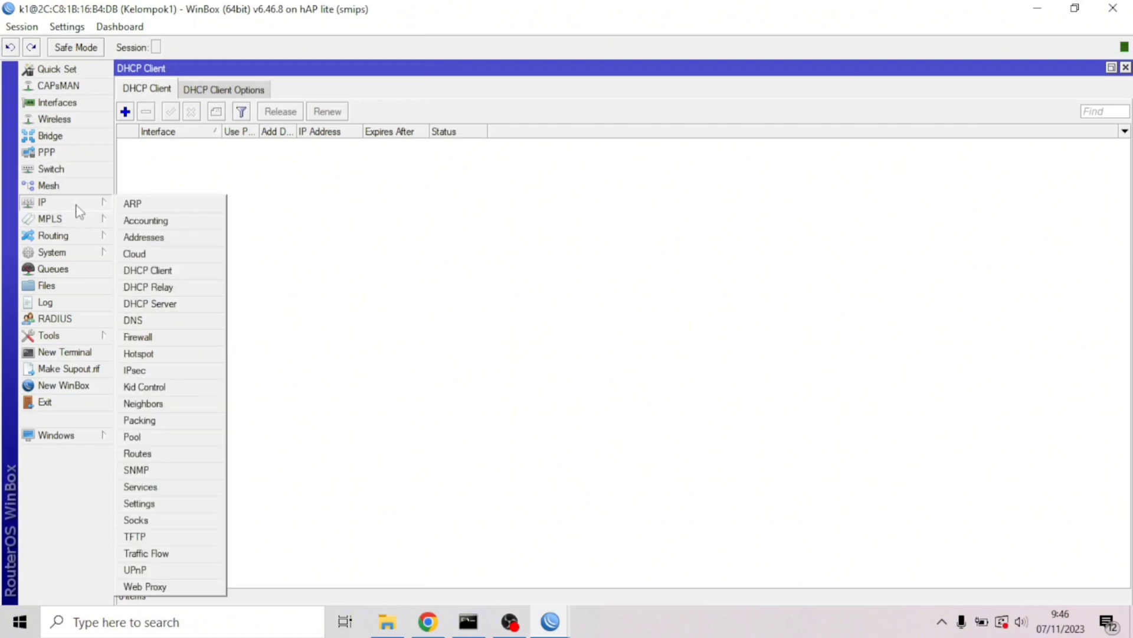
pyautogui.click(66, 102)
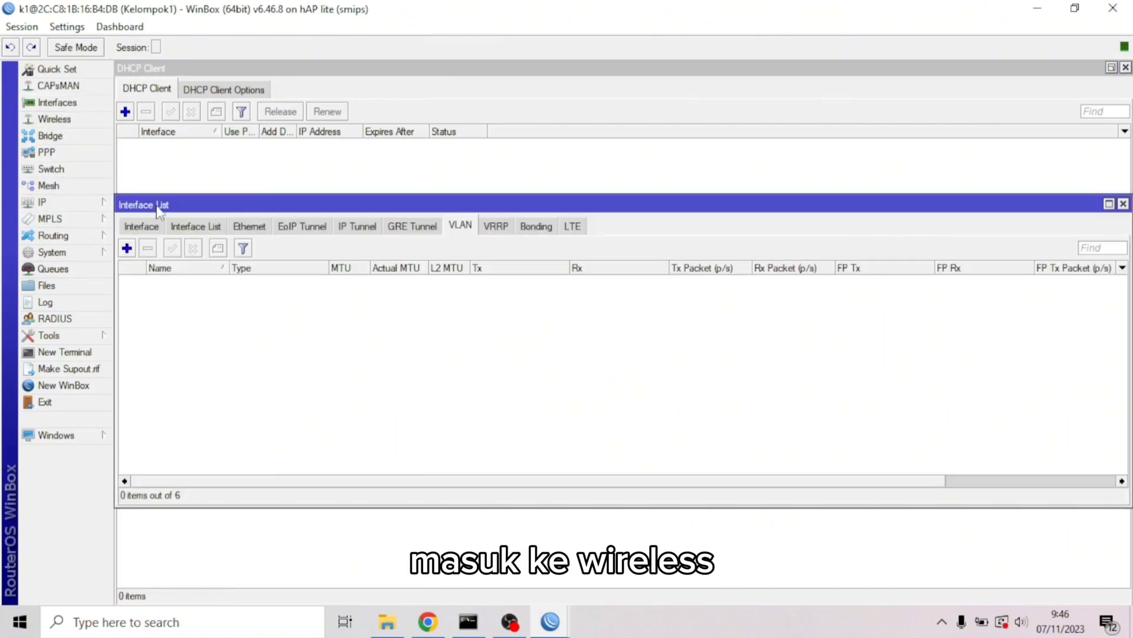
pyautogui.click(54, 118)
pyautogui.click(153, 206)
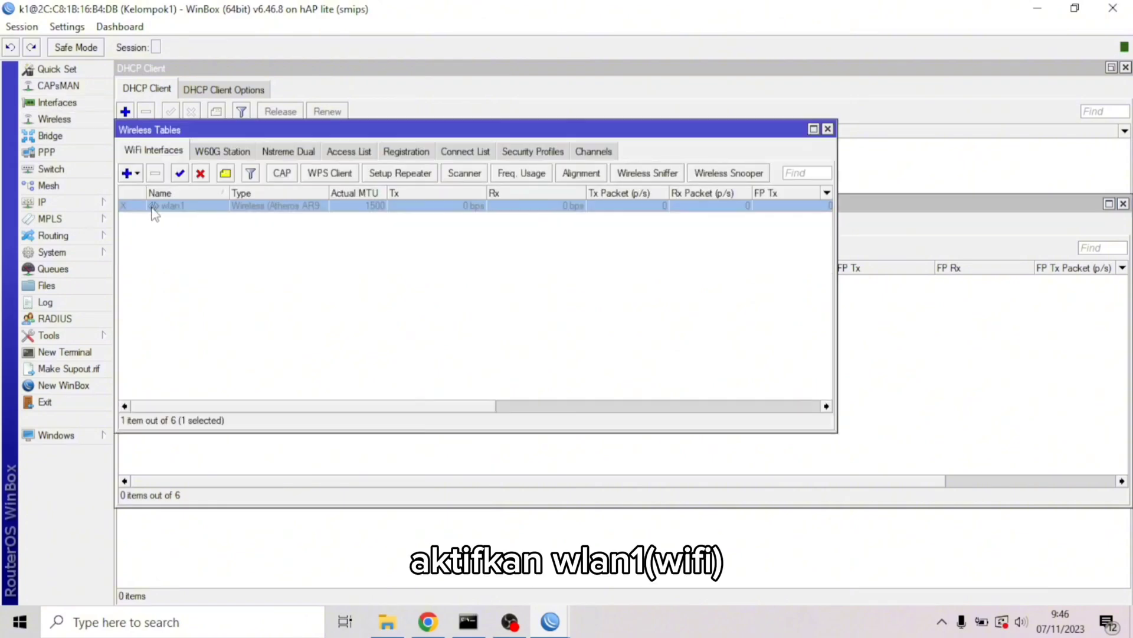
pyautogui.click(180, 173)
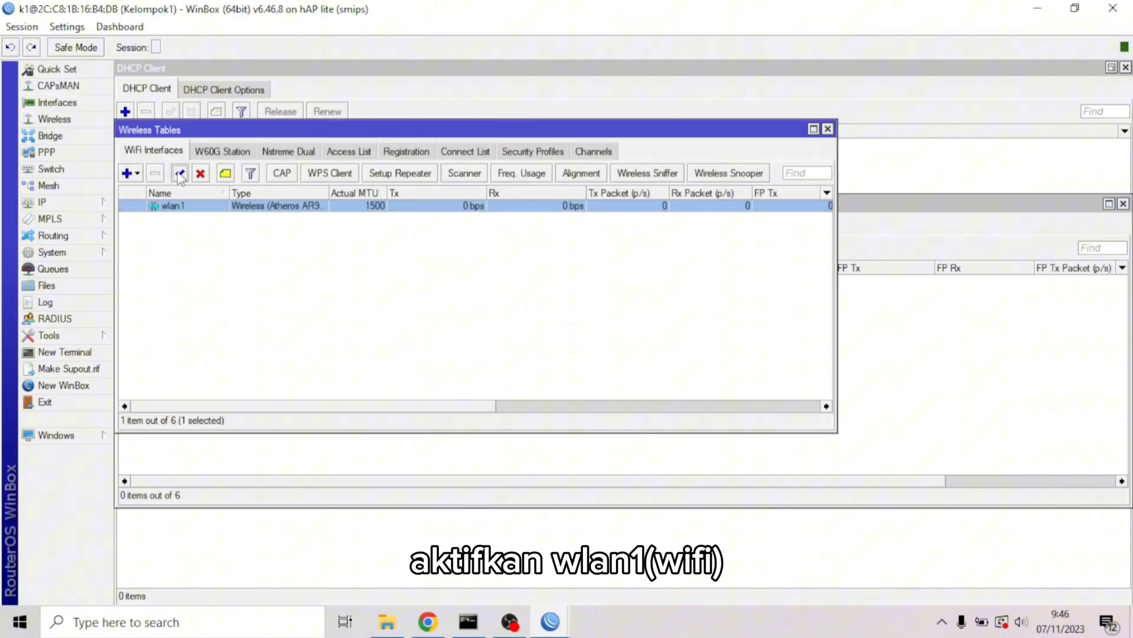
pyautogui.doubleClick(168, 206)
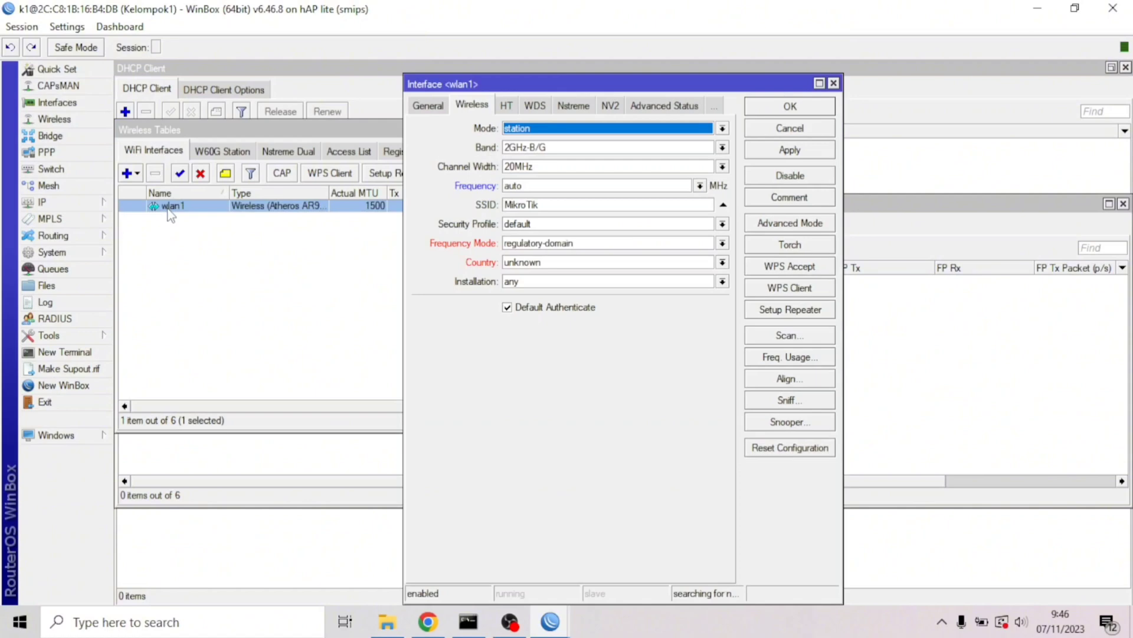
pyautogui.click(550, 130)
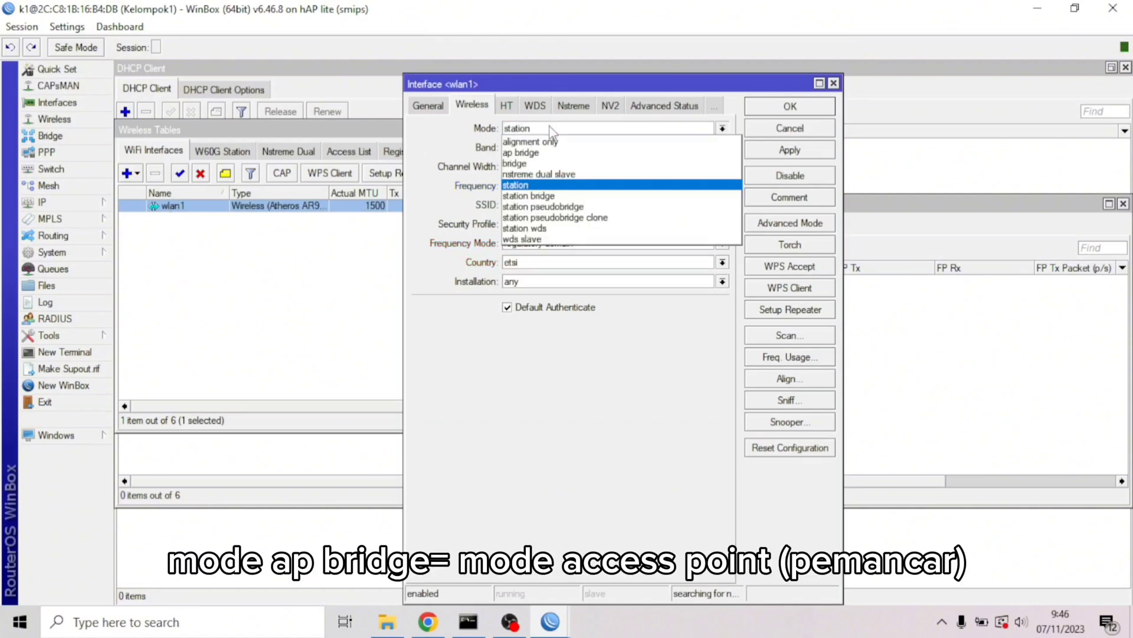
pyautogui.click(543, 155)
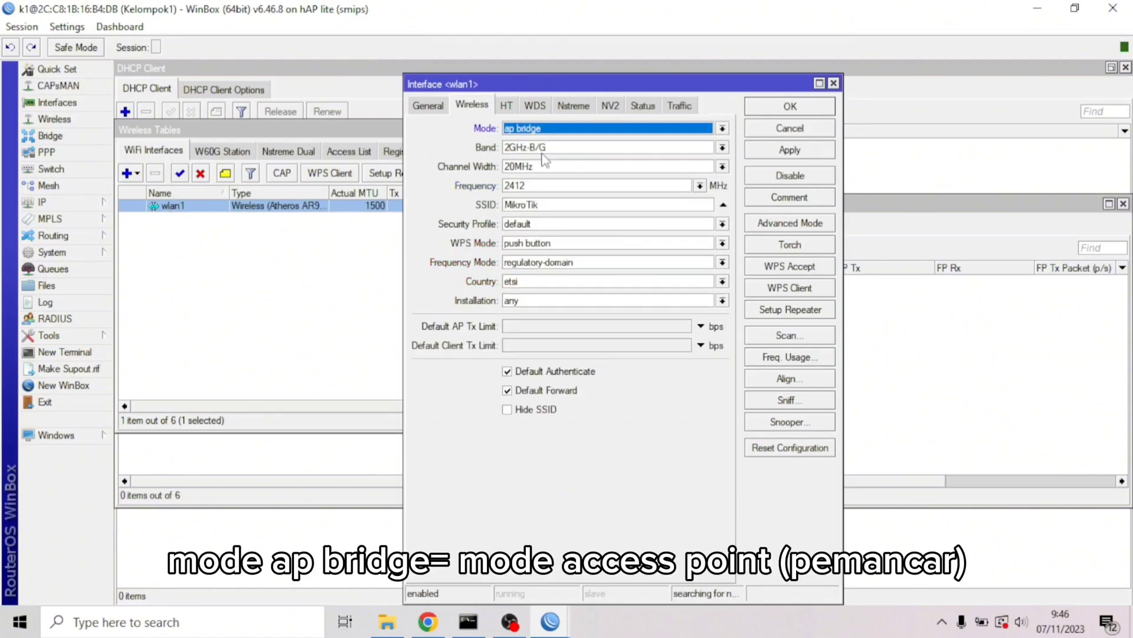
pyautogui.click(562, 205)
pyautogui.press('BackSpace')
pyautogui.press('BackSpace')
pyautogui.press('BackSpace')
pyautogui.press('BackSpace')
pyautogui.press('BackSpace')
pyautogui.press('BackSpace')
pyautogui.press('BackSpace')
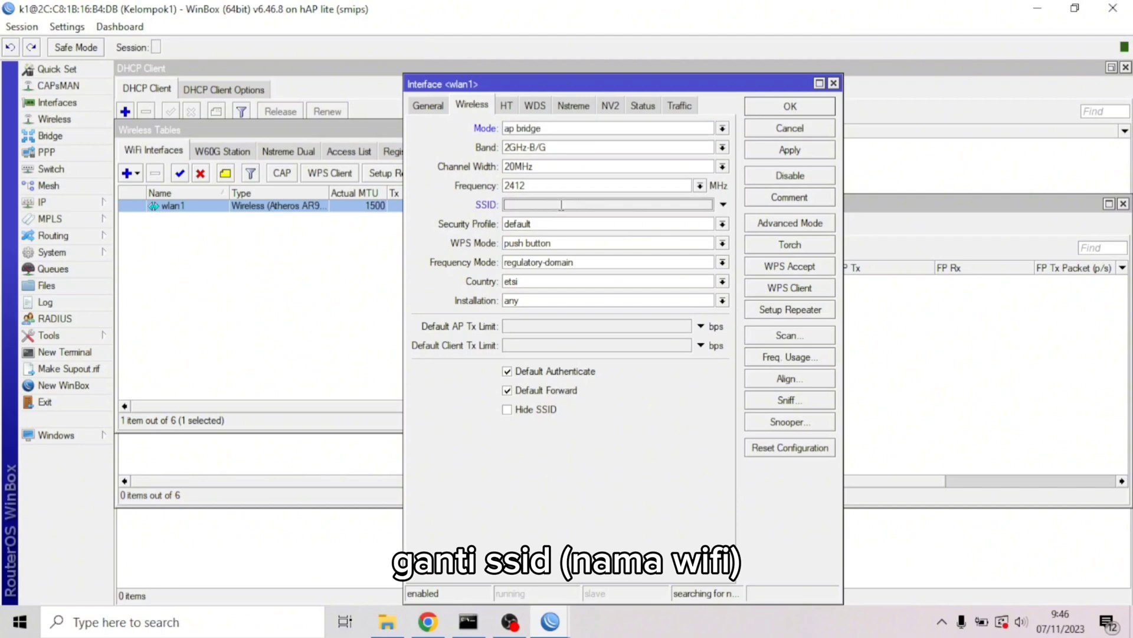
pyautogui.write('Kelompok 1')
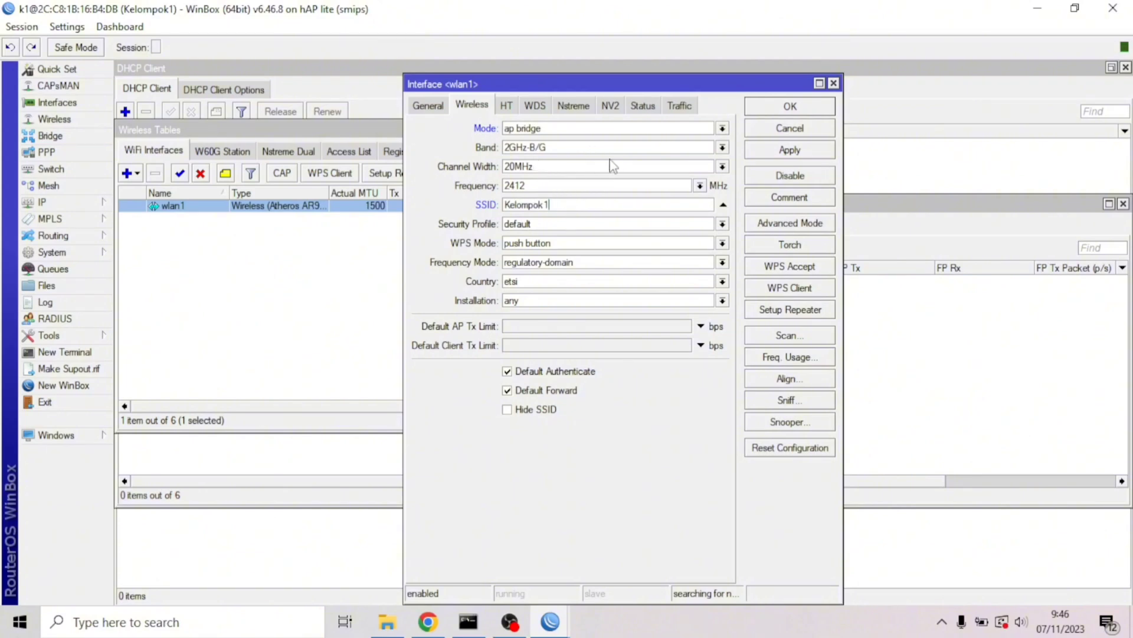
# Choose band 2GHz-B/G/N and frequency 2447 MHz for wlan1, then apply and close
pyautogui.click(722, 148)
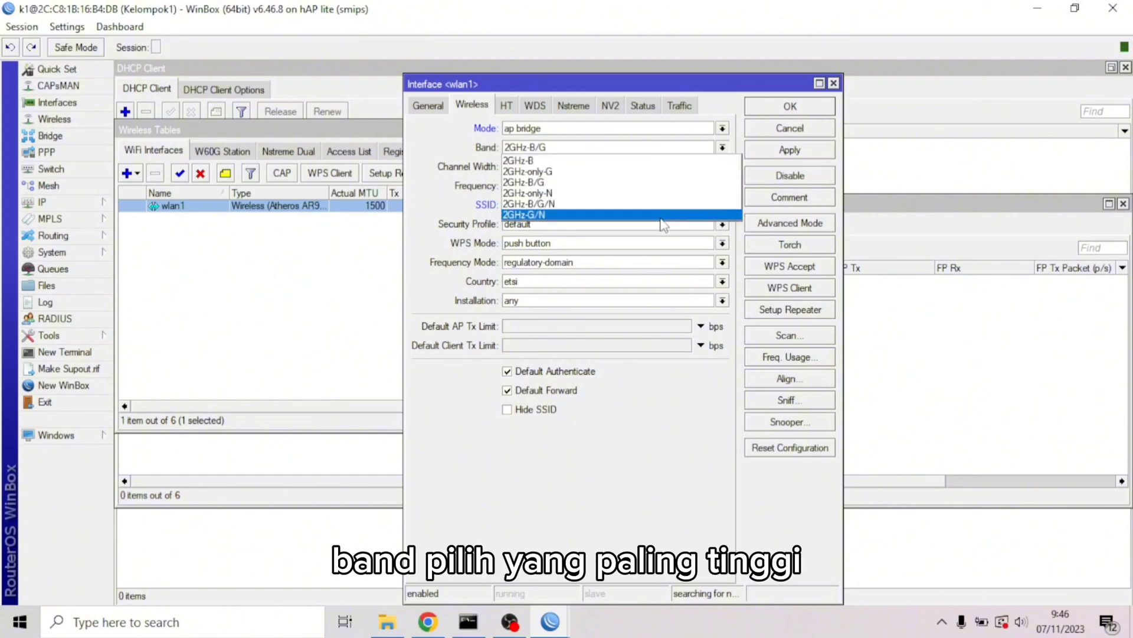
pyautogui.click(645, 204)
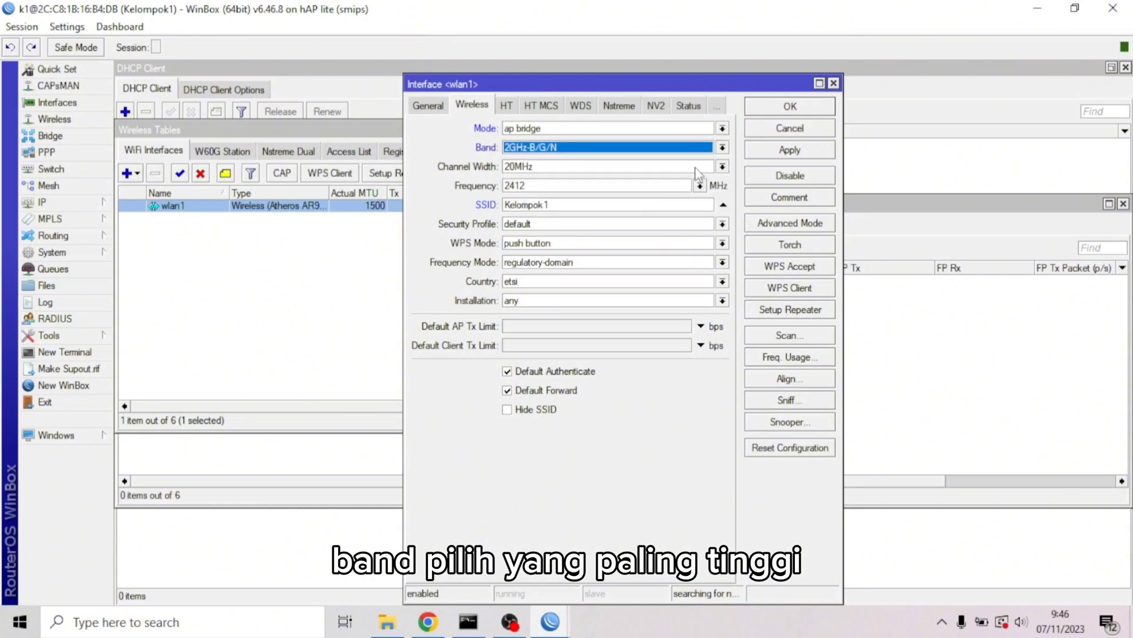
pyautogui.click(700, 186)
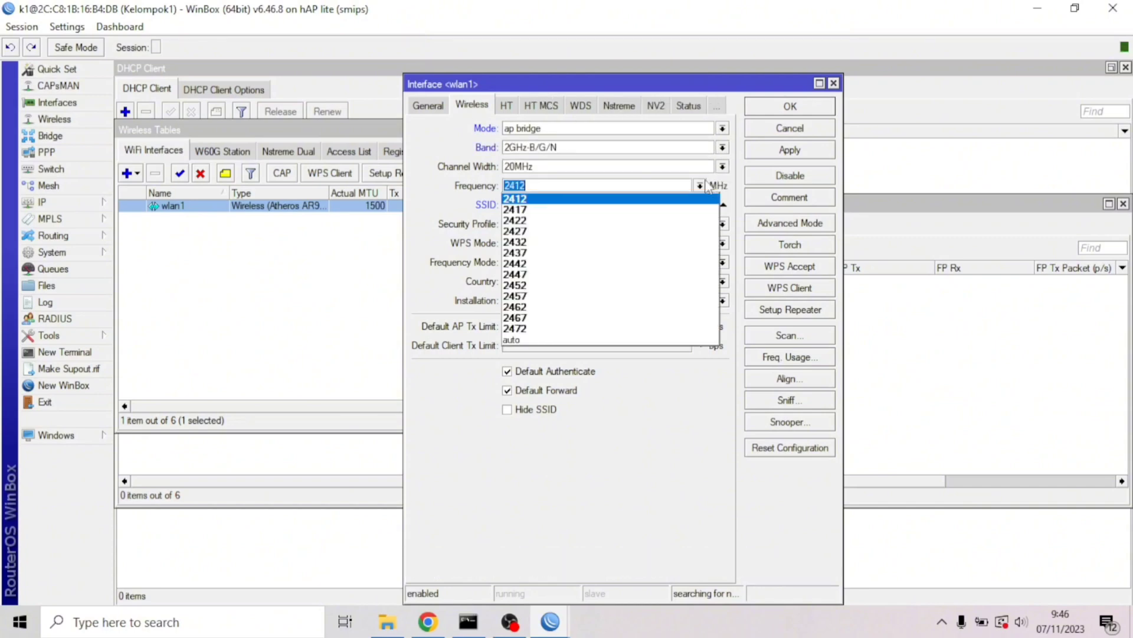
pyautogui.click(635, 273)
pyautogui.click(812, 152)
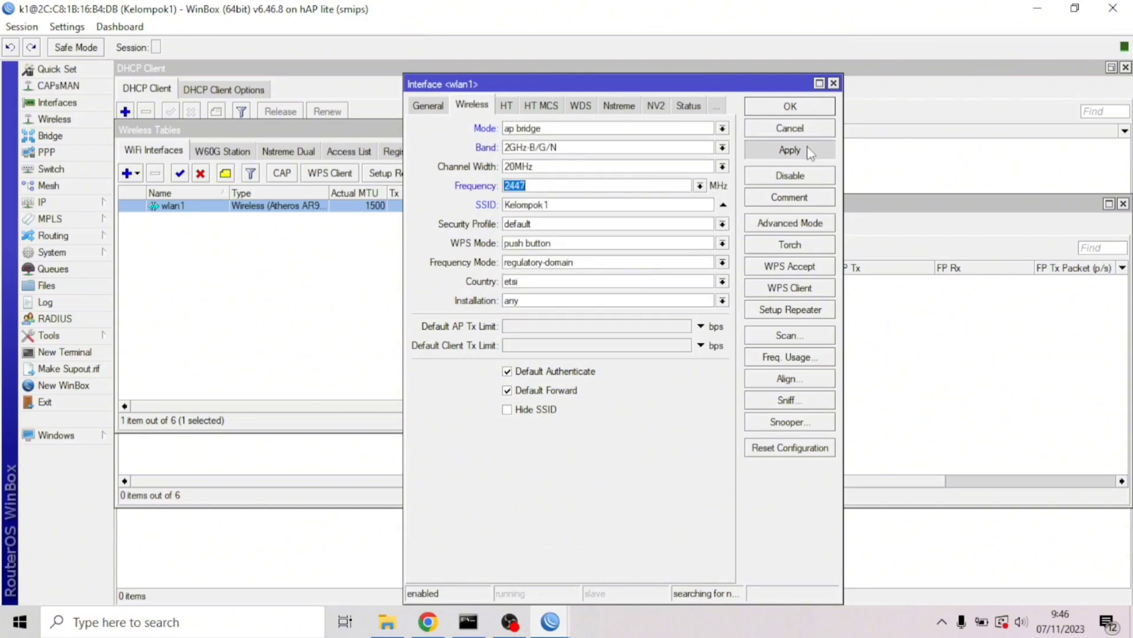
pyautogui.click(791, 107)
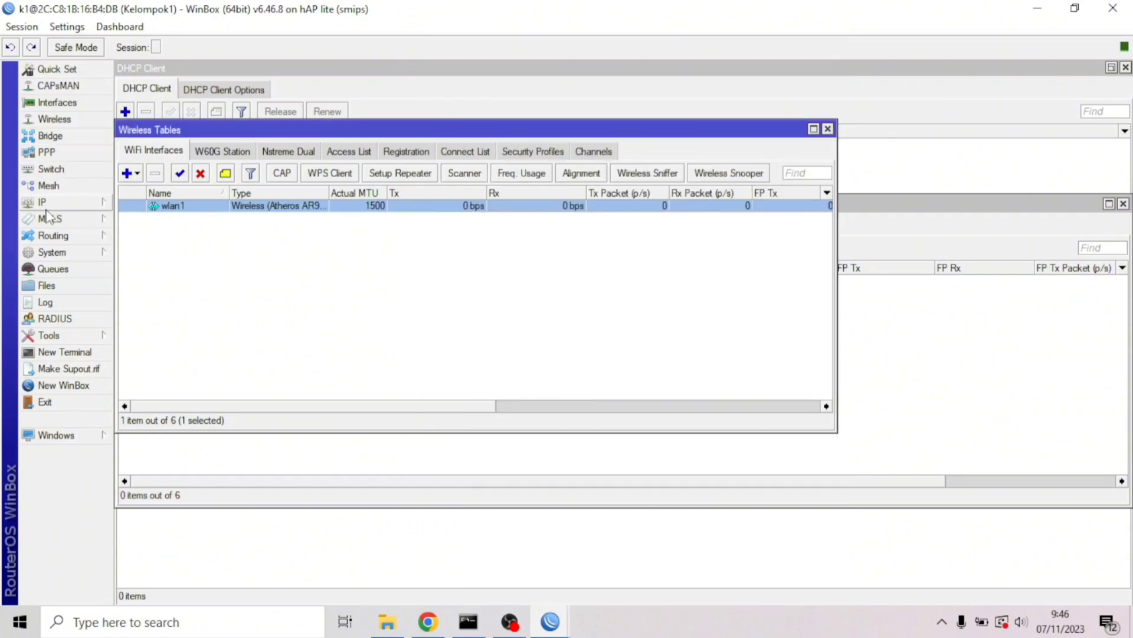
# Create VLAN interface vlan10 with VLAN ID 10 on ether2
pyautogui.click(57, 104)
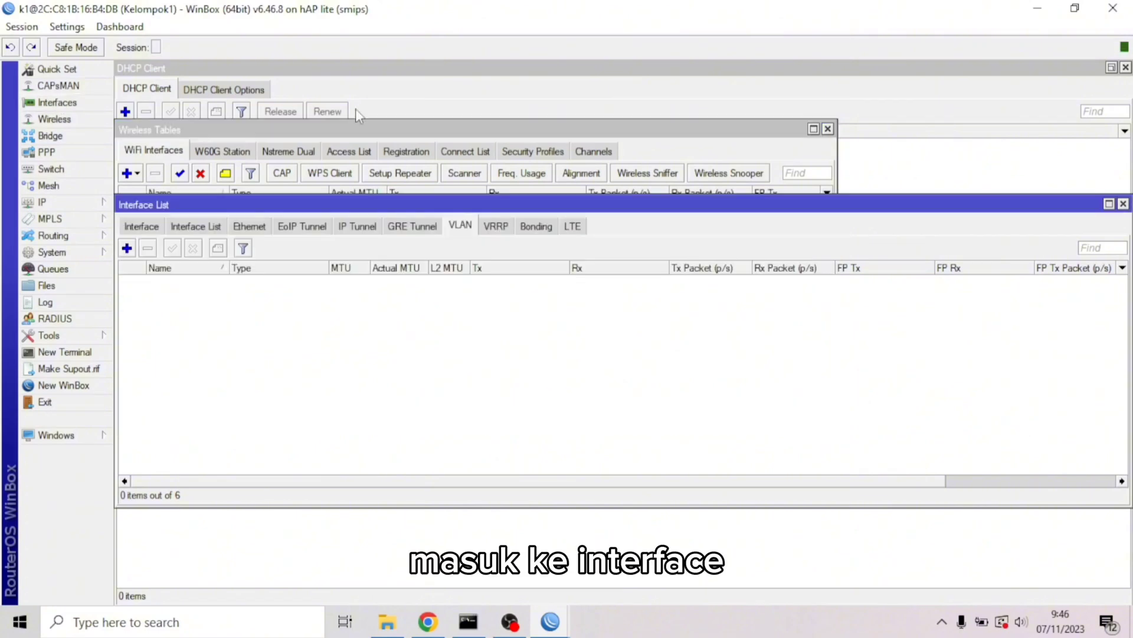
pyautogui.click(430, 230)
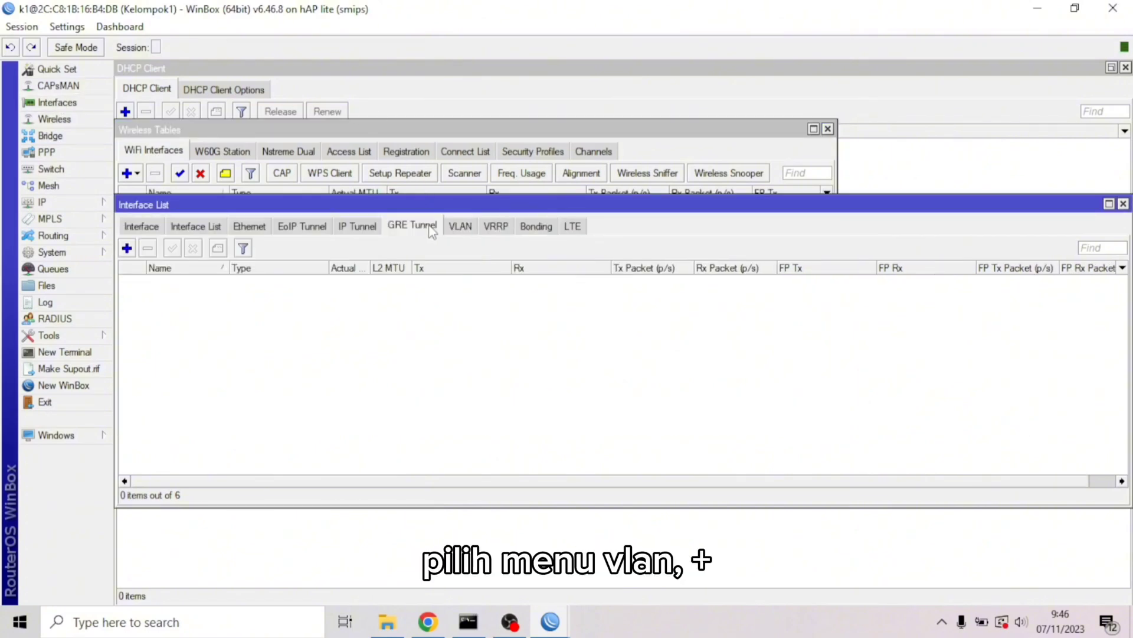
pyautogui.click(460, 226)
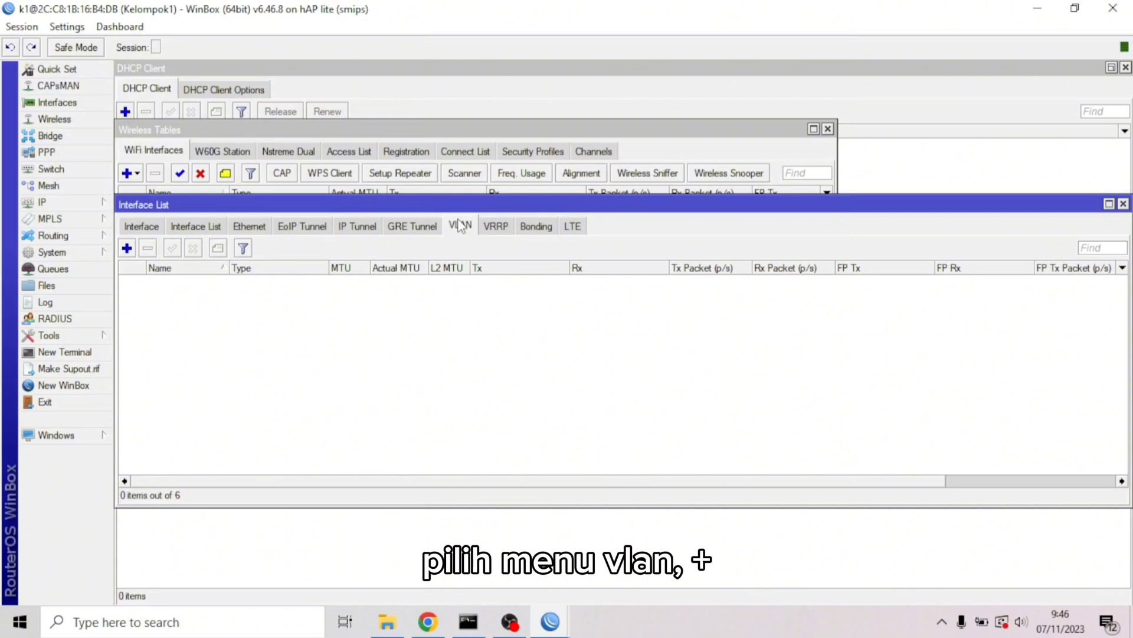
pyautogui.click(127, 247)
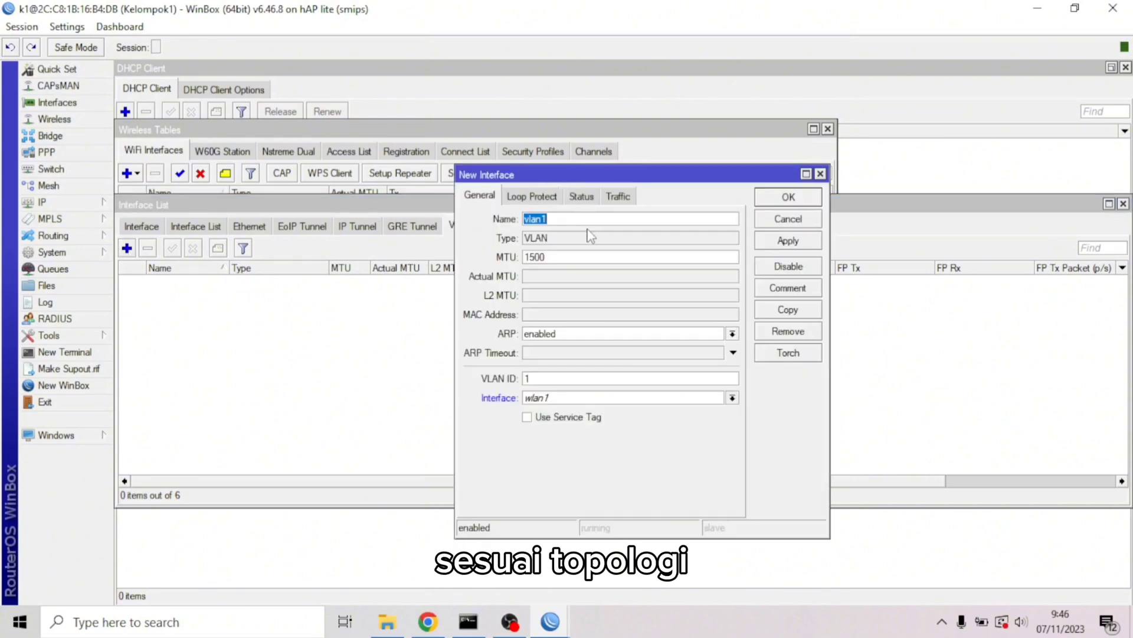
pyautogui.click(566, 223)
pyautogui.click(553, 401)
pyautogui.click(546, 422)
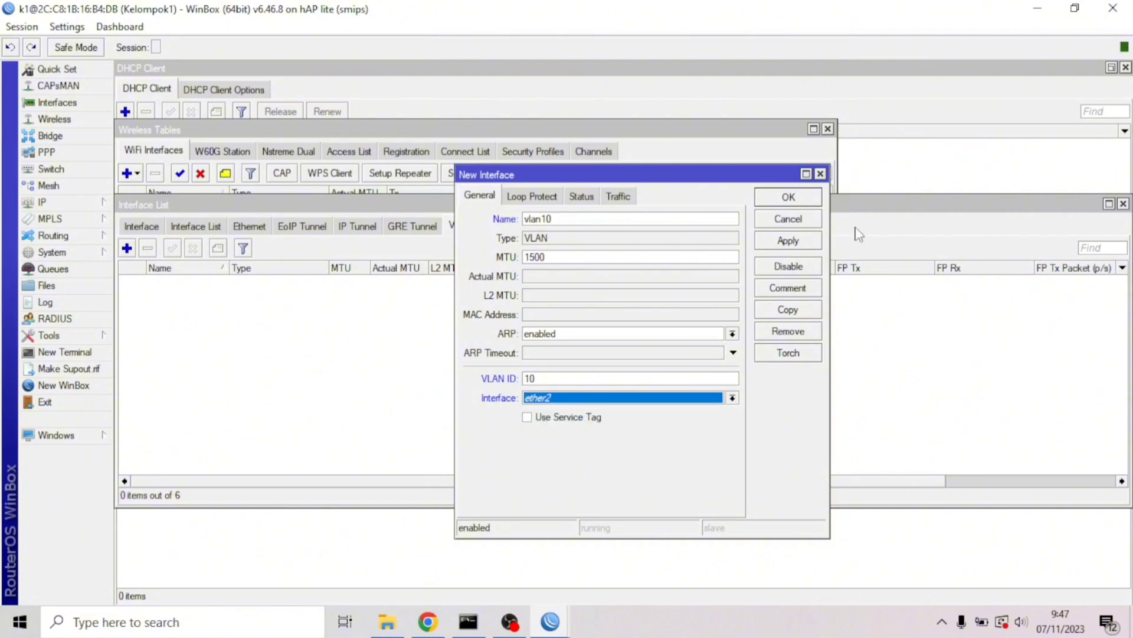
pyautogui.click(813, 242)
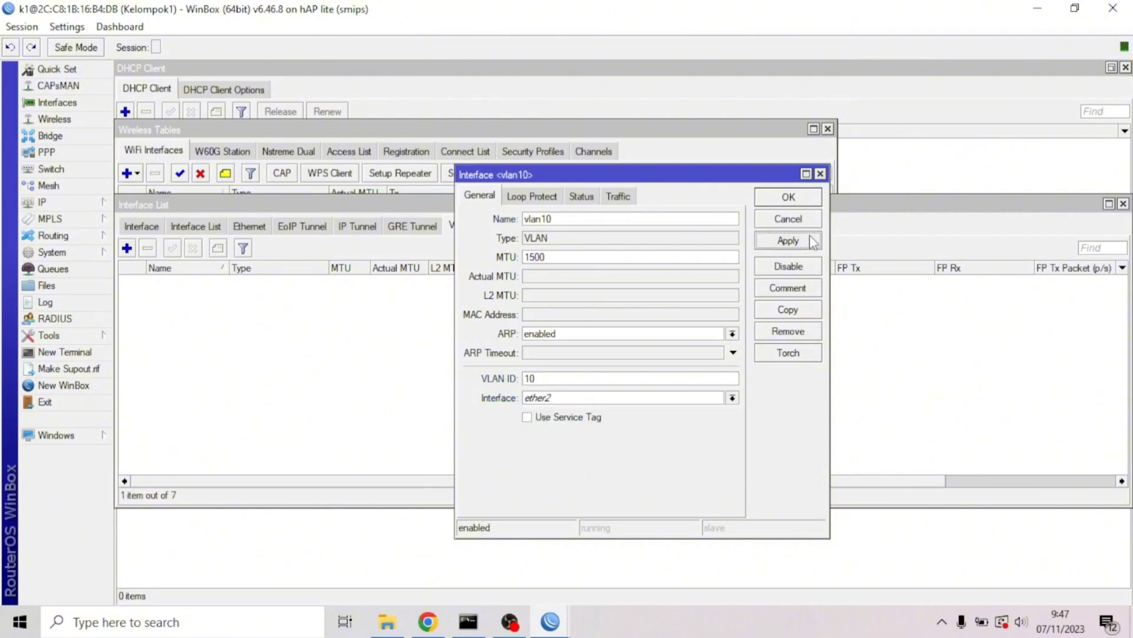
# Copy vlan10 as vlan20 with VLAN ID 20 and save it
pyautogui.click(796, 311)
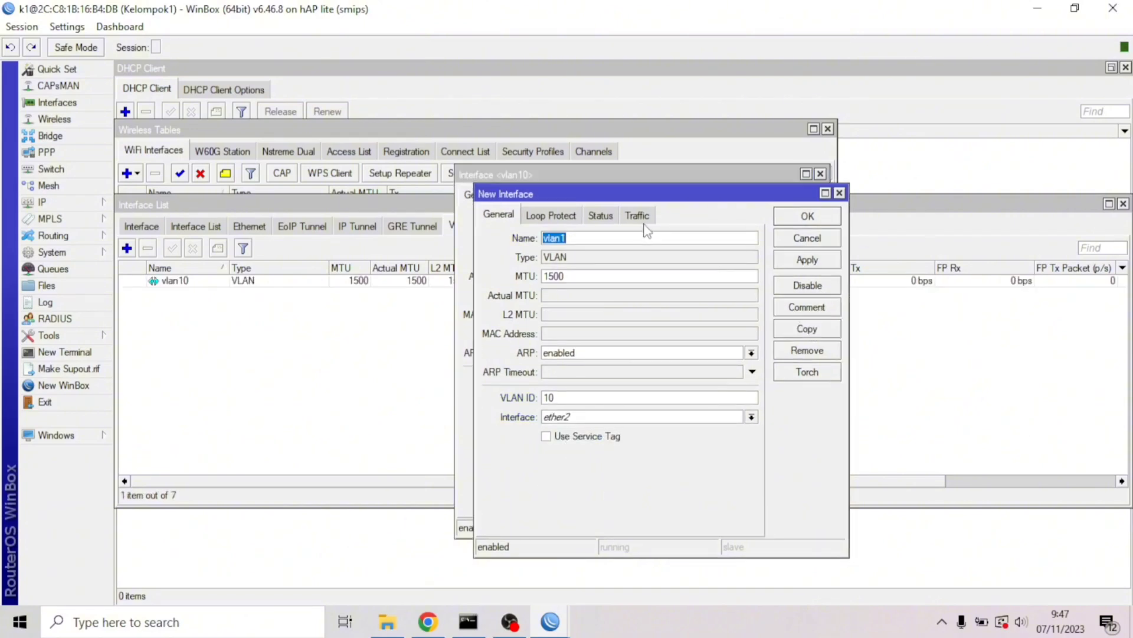
pyautogui.click(639, 237)
pyautogui.click(810, 260)
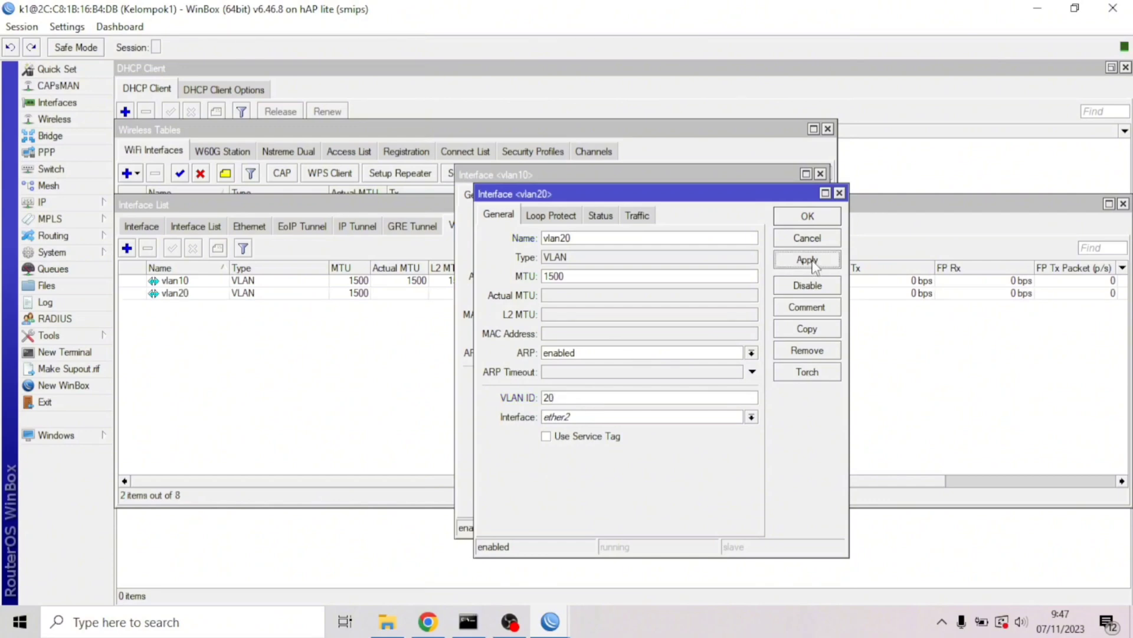
pyautogui.click(808, 216)
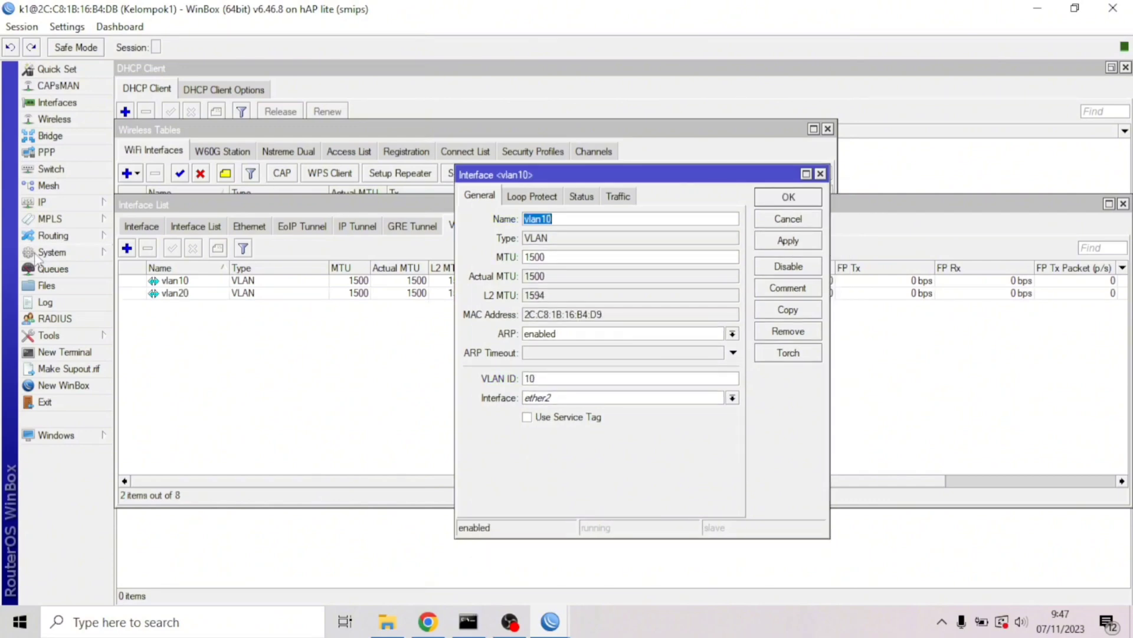
pyautogui.click(41, 203)
# Add a DHCP client running on ether1 and save it
pyautogui.click(143, 237)
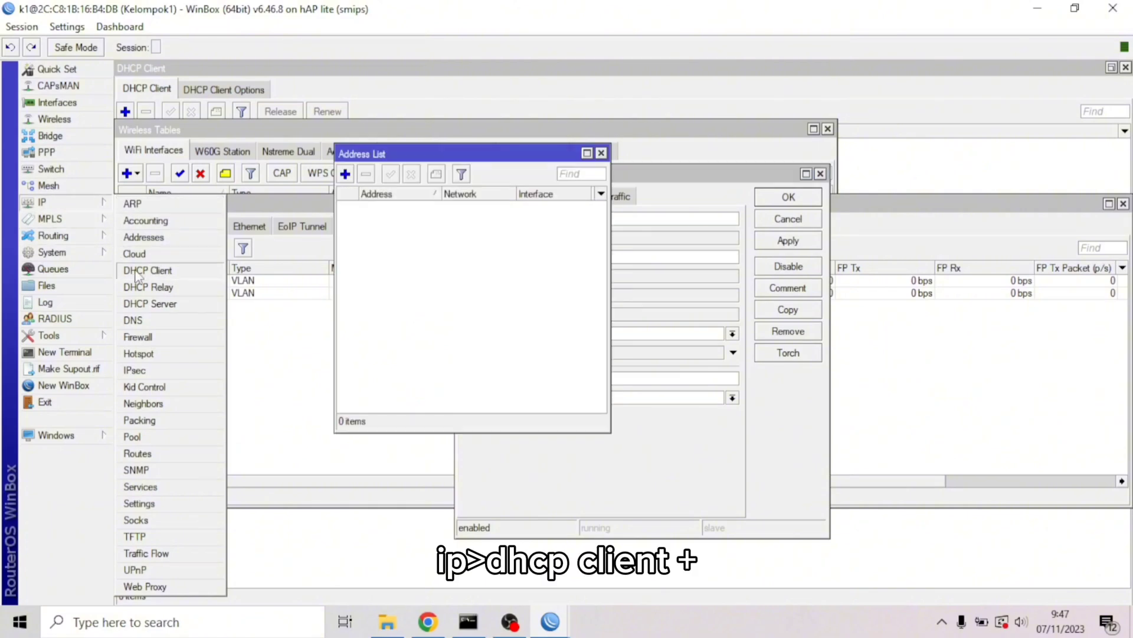
pyautogui.click(145, 271)
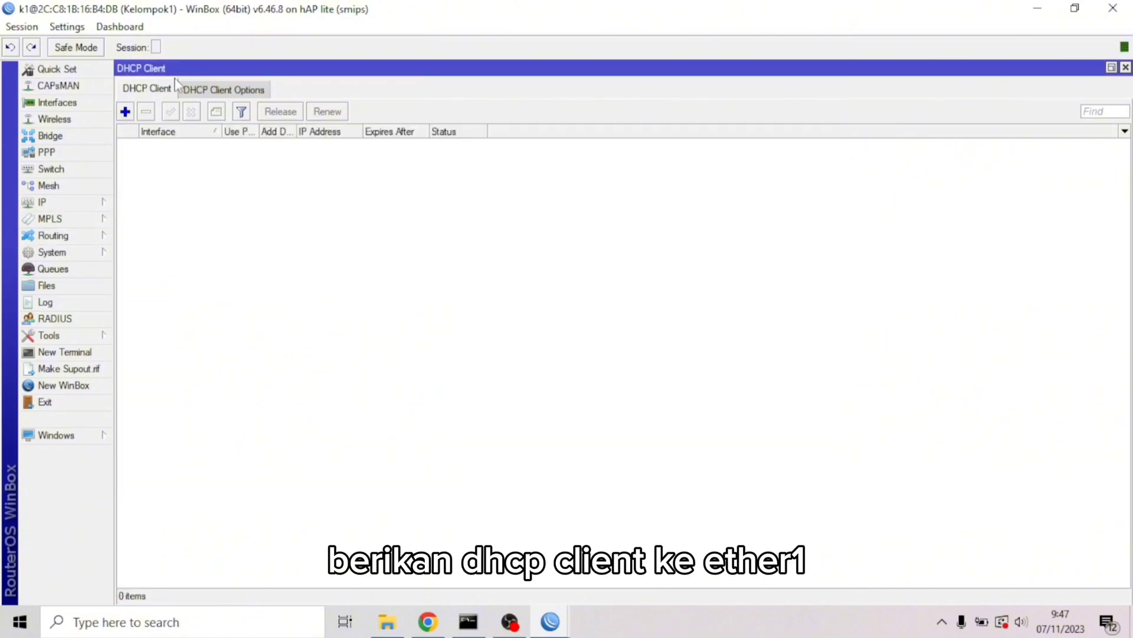
pyautogui.click(125, 111)
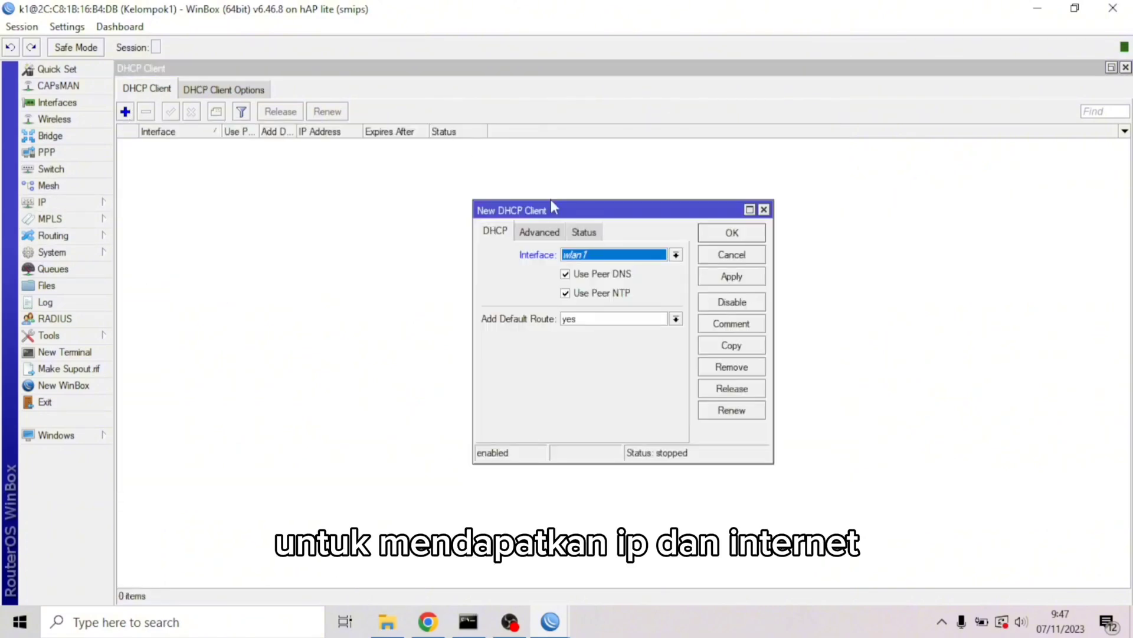
pyautogui.click(676, 254)
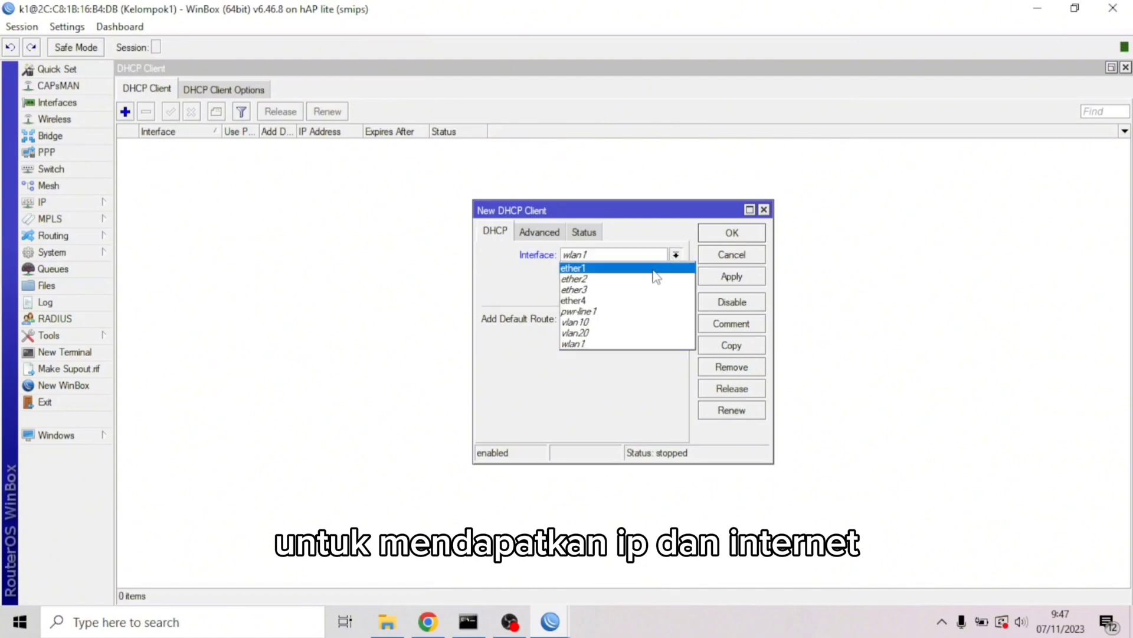
pyautogui.click(652, 269)
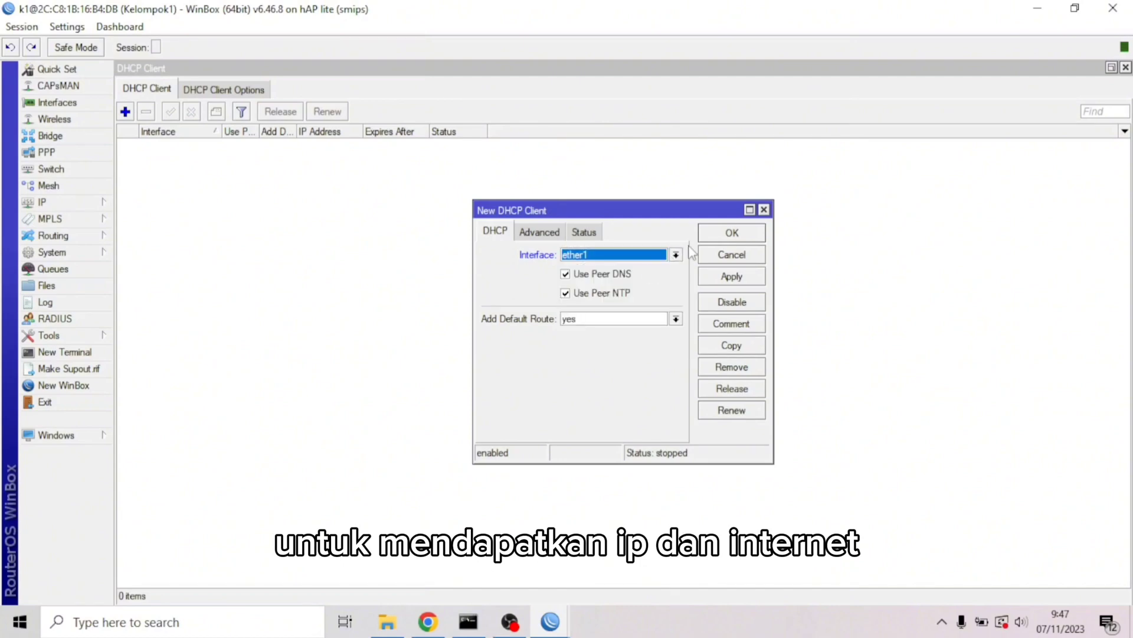
pyautogui.click(726, 278)
pyautogui.click(732, 232)
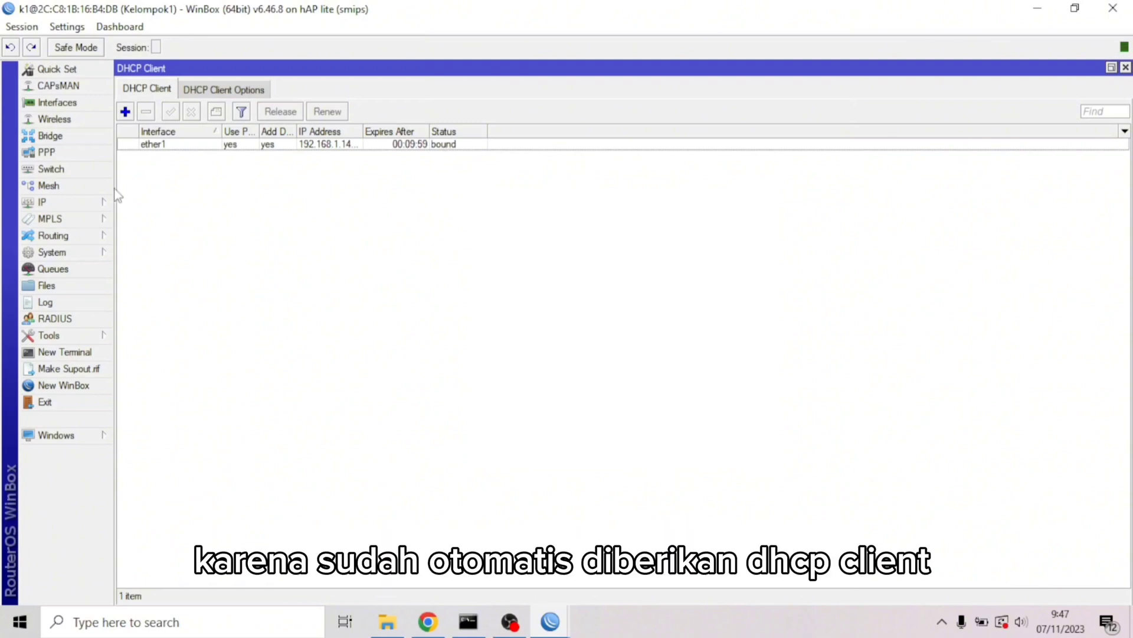
pyautogui.click(101, 201)
# Add address 10.10.10.1/24 on vlan10
pyautogui.click(168, 236)
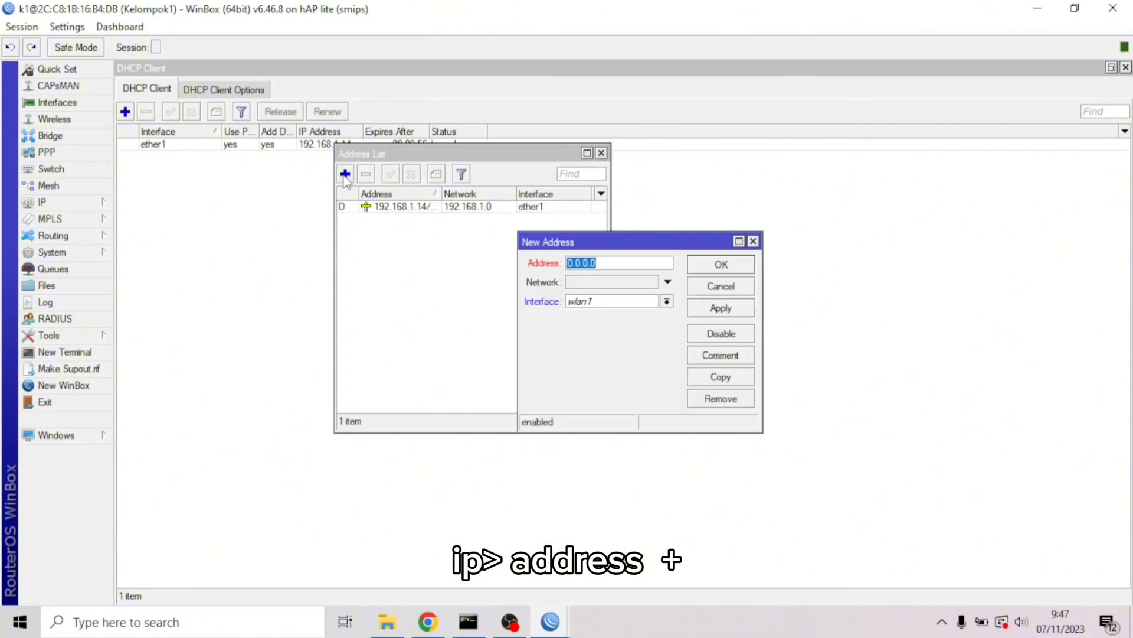
pyautogui.click(345, 173)
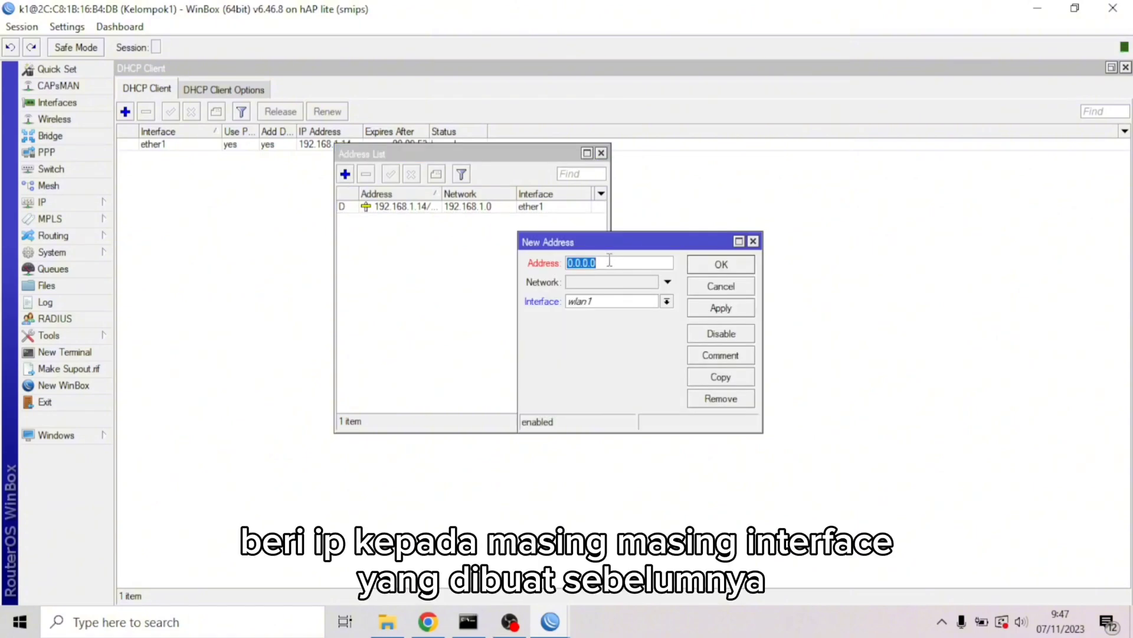
pyautogui.write('10')
pyautogui.click(667, 301)
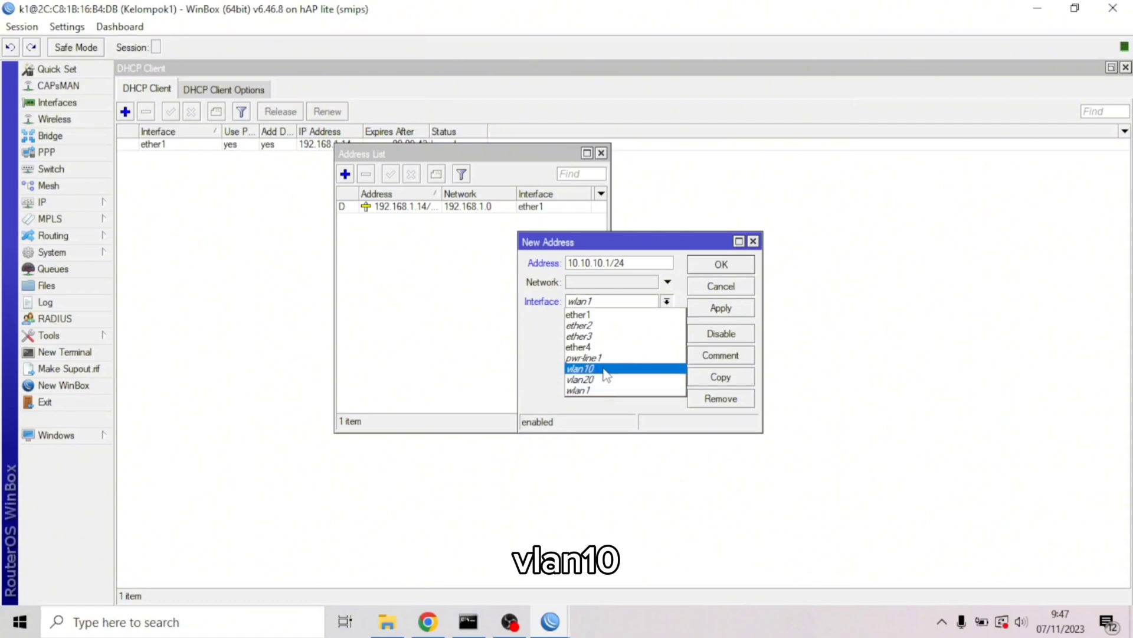
pyautogui.click(605, 370)
pyautogui.click(703, 308)
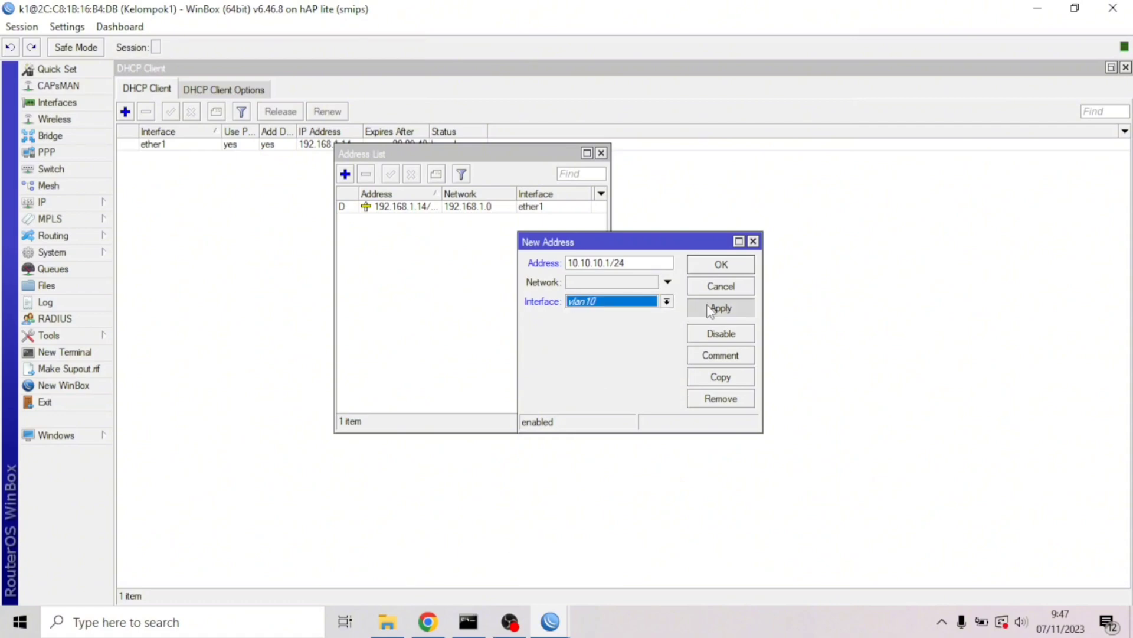
# Copy it as 20.20.20.1/24 on vlan20
pyautogui.click(718, 379)
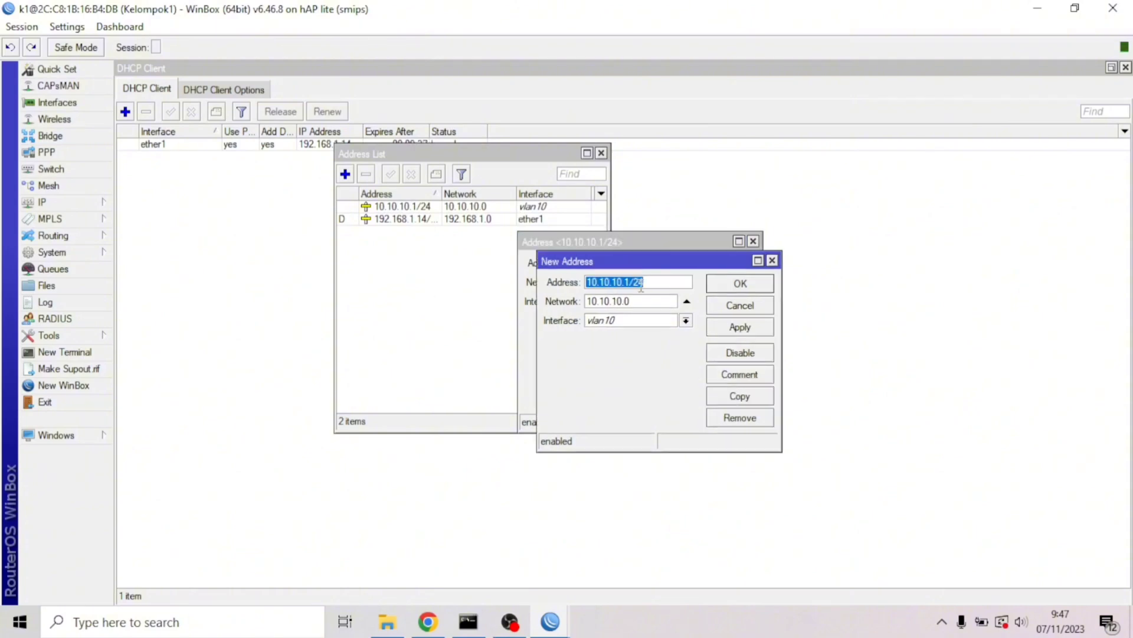
pyautogui.write('2')
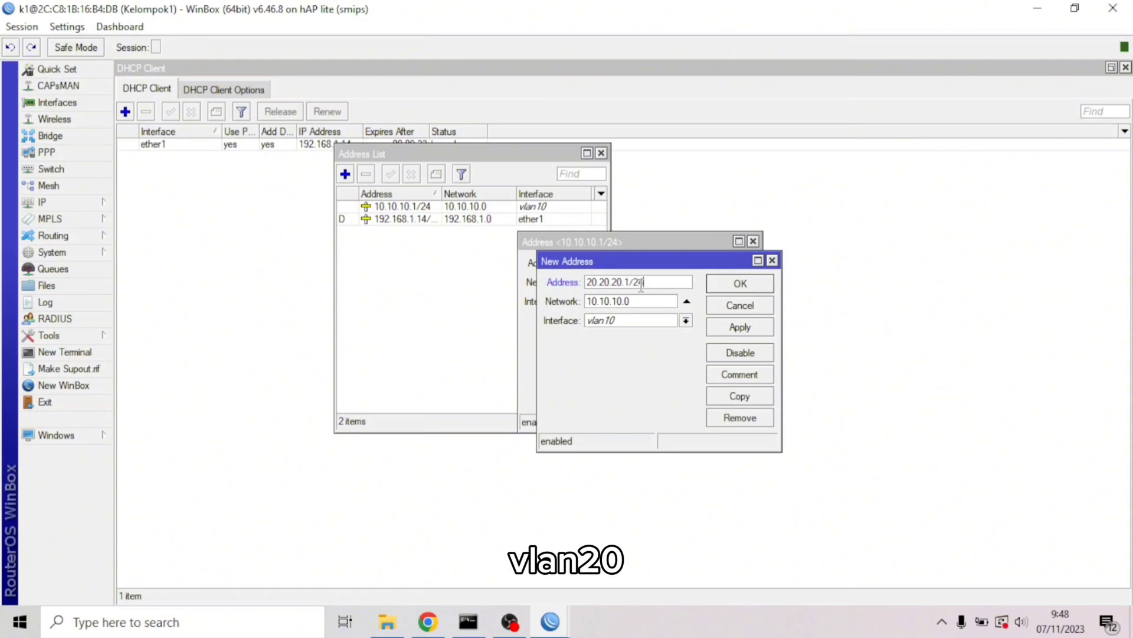
pyautogui.click(687, 320)
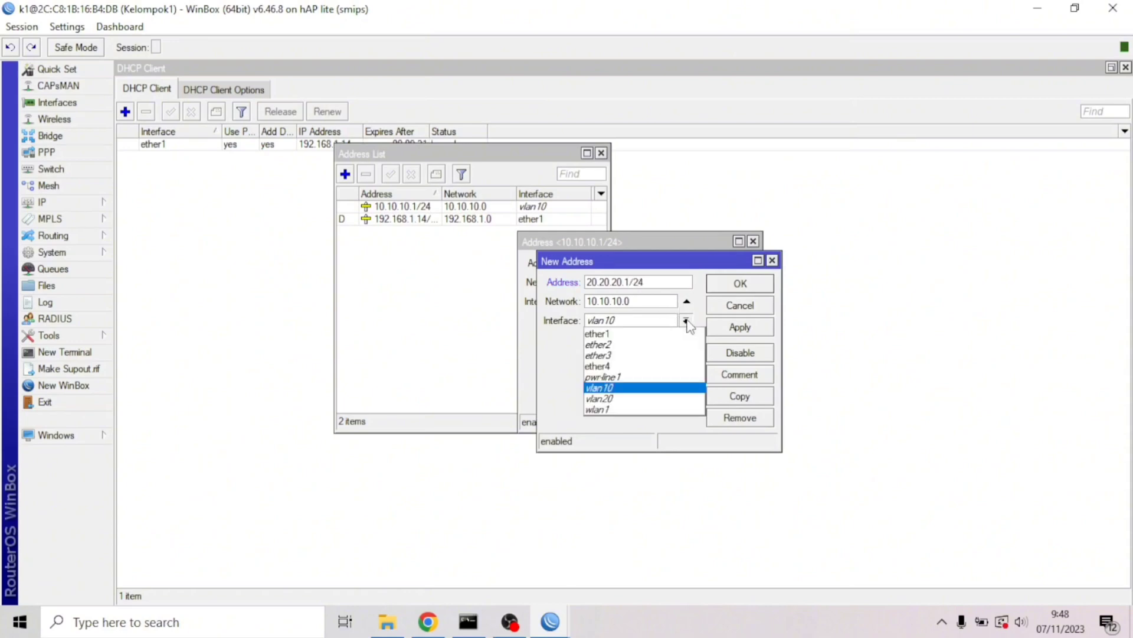
pyautogui.click(633, 403)
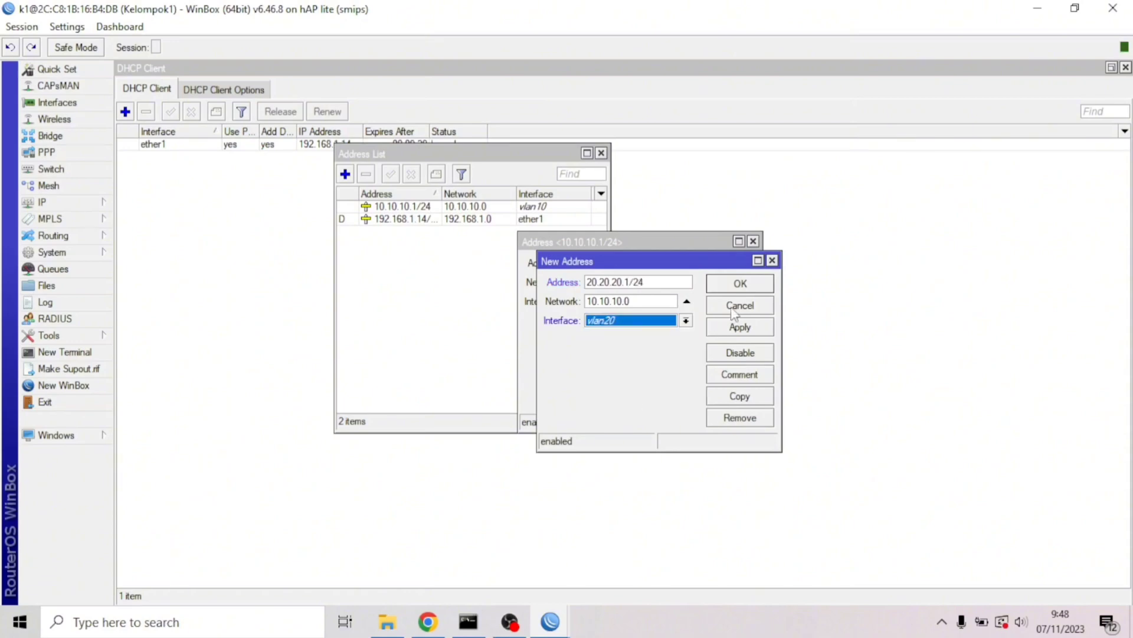
pyautogui.click(742, 328)
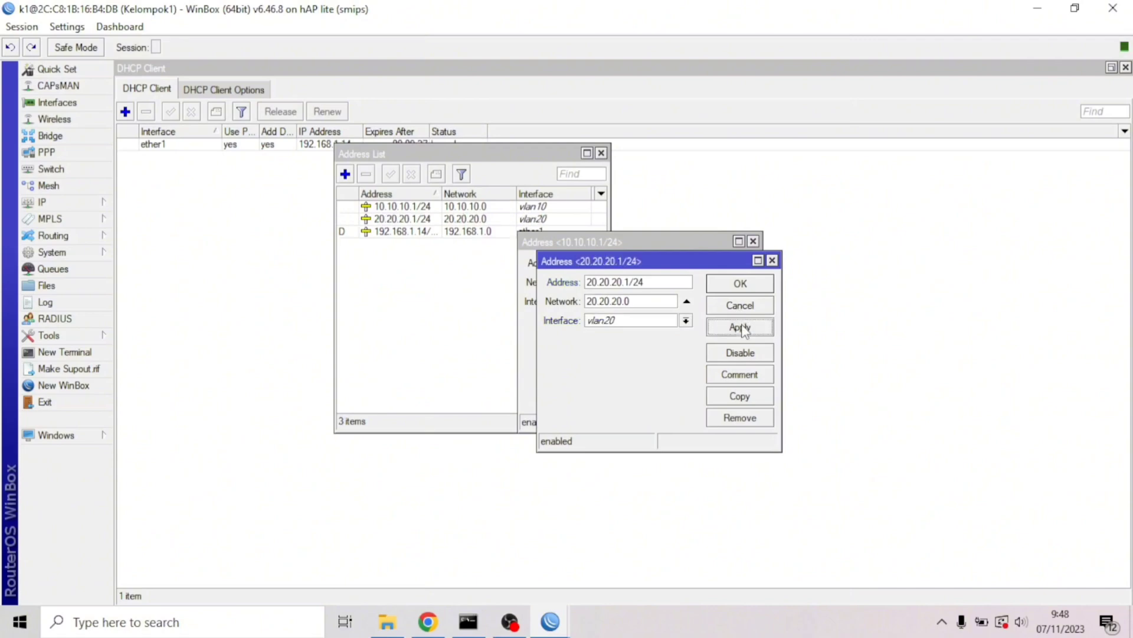
# Copy again as 30.30.30.1/24 on wlan1 and close all address forms
pyautogui.click(742, 397)
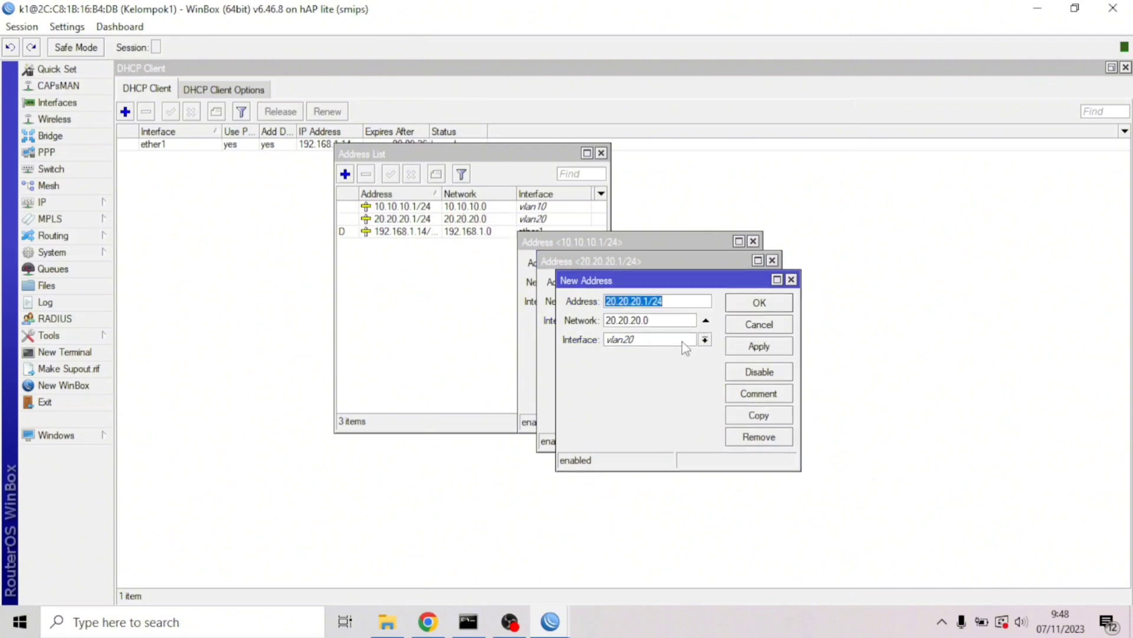
pyautogui.write('30')
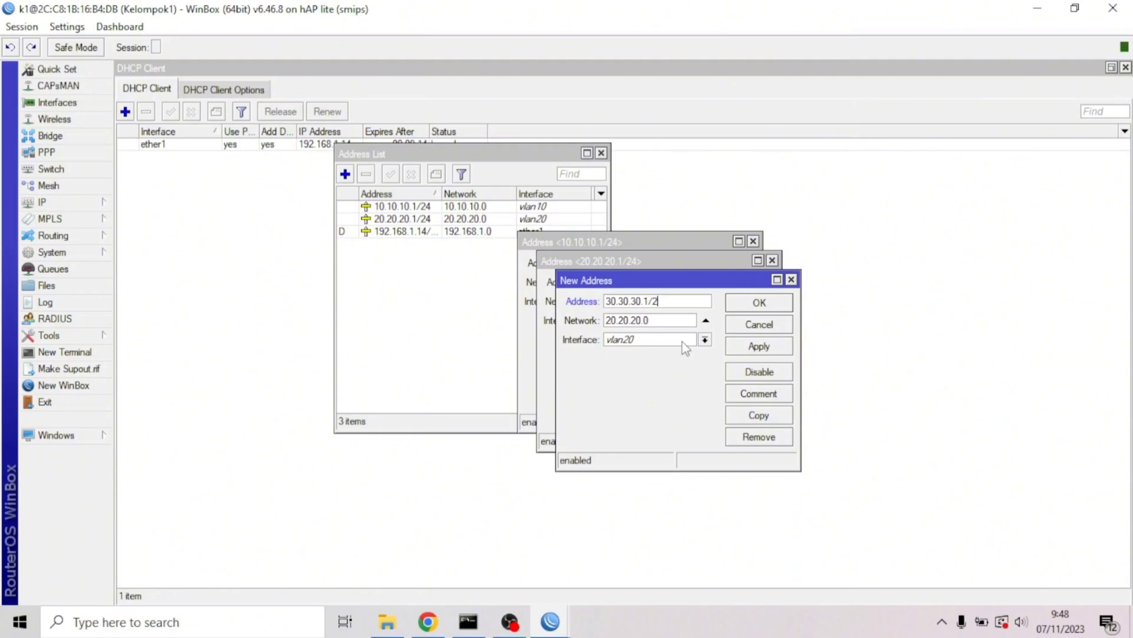
pyautogui.click(704, 340)
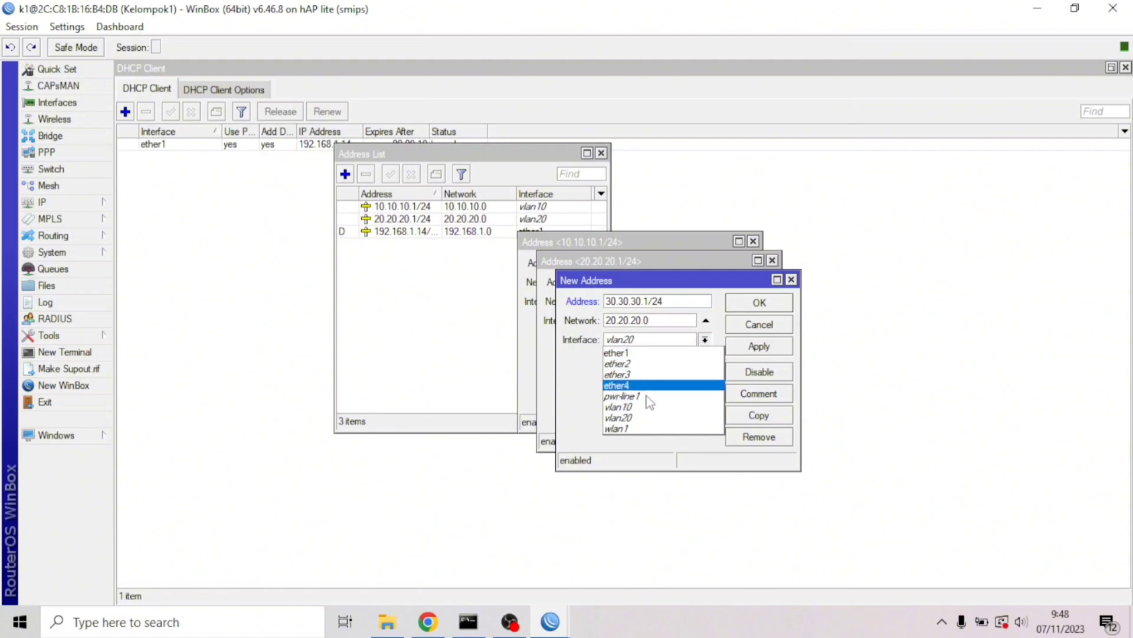
pyautogui.click(643, 429)
pyautogui.click(747, 349)
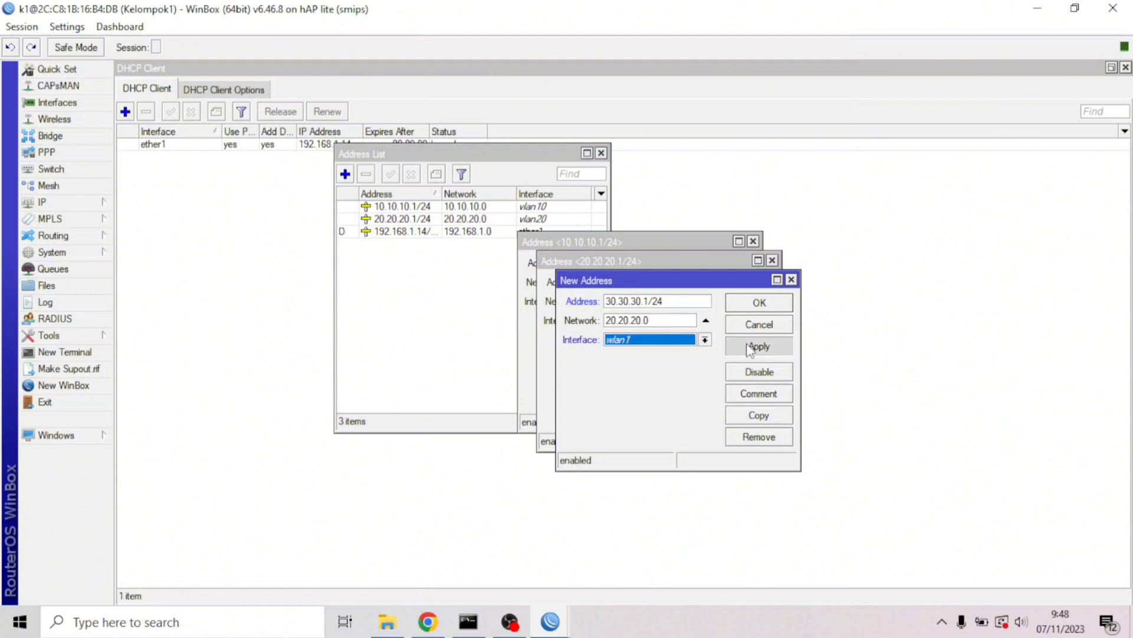
pyautogui.click(760, 306)
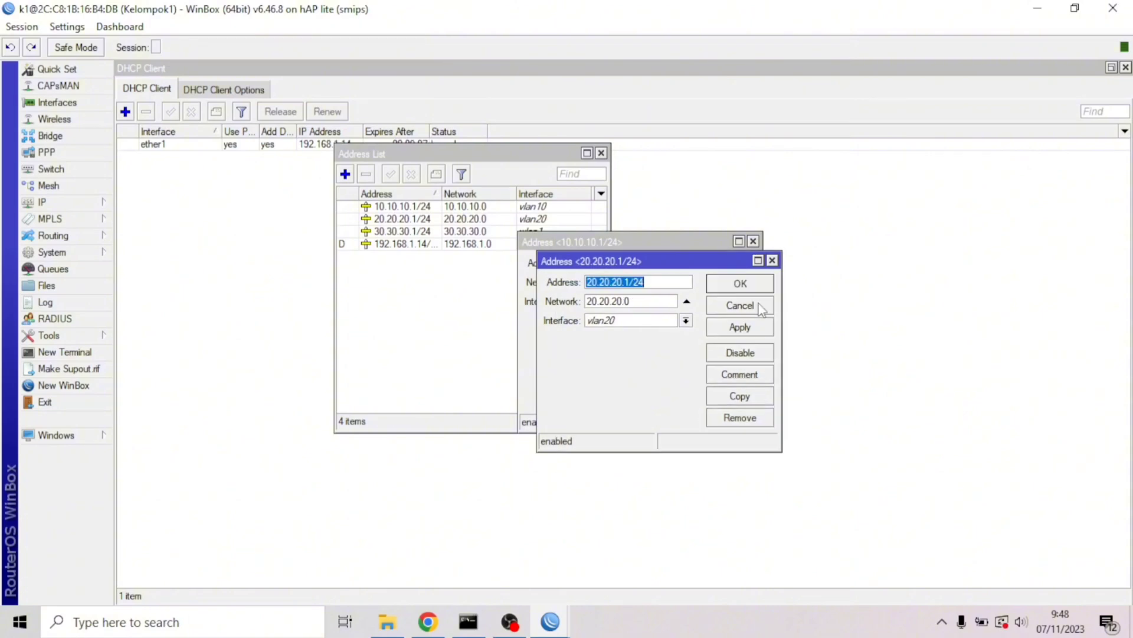
pyautogui.click(753, 286)
pyautogui.click(726, 265)
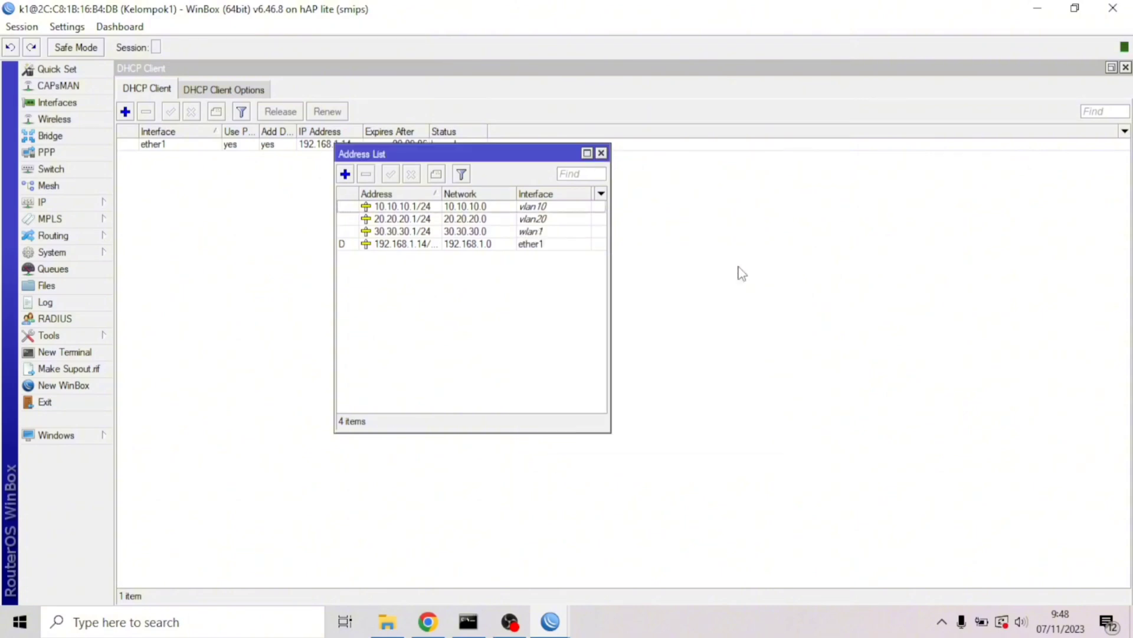
# Run DHCP Setup on vlan10 with range 10.10.10.2-10.10.10.254 and 00:10:00 leases
pyautogui.click(601, 154)
pyautogui.click(89, 203)
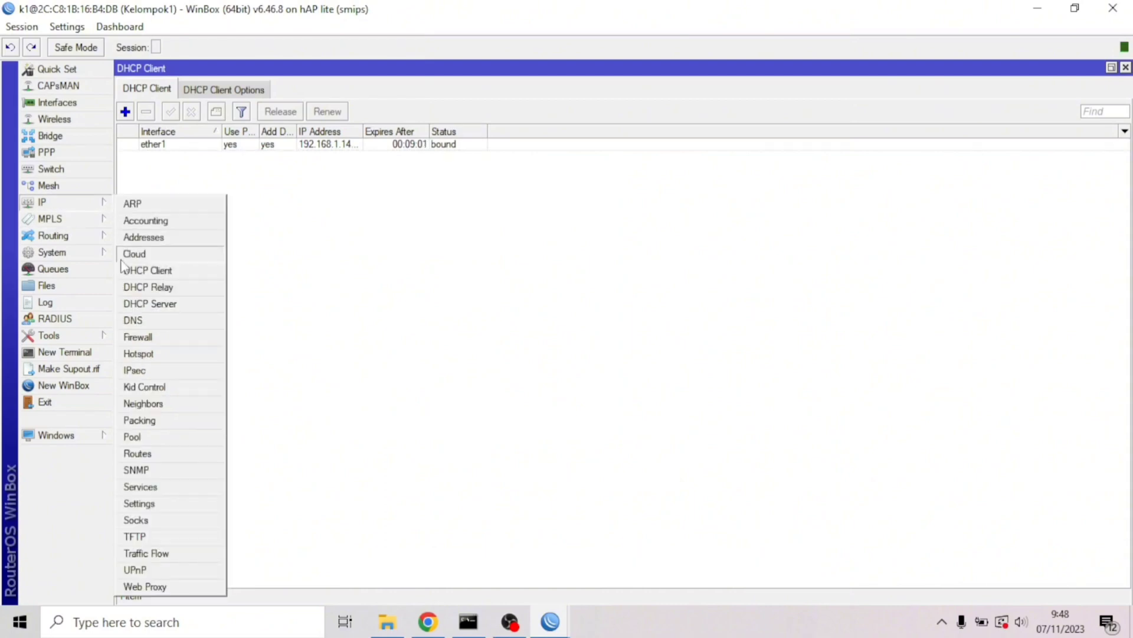
pyautogui.click(147, 304)
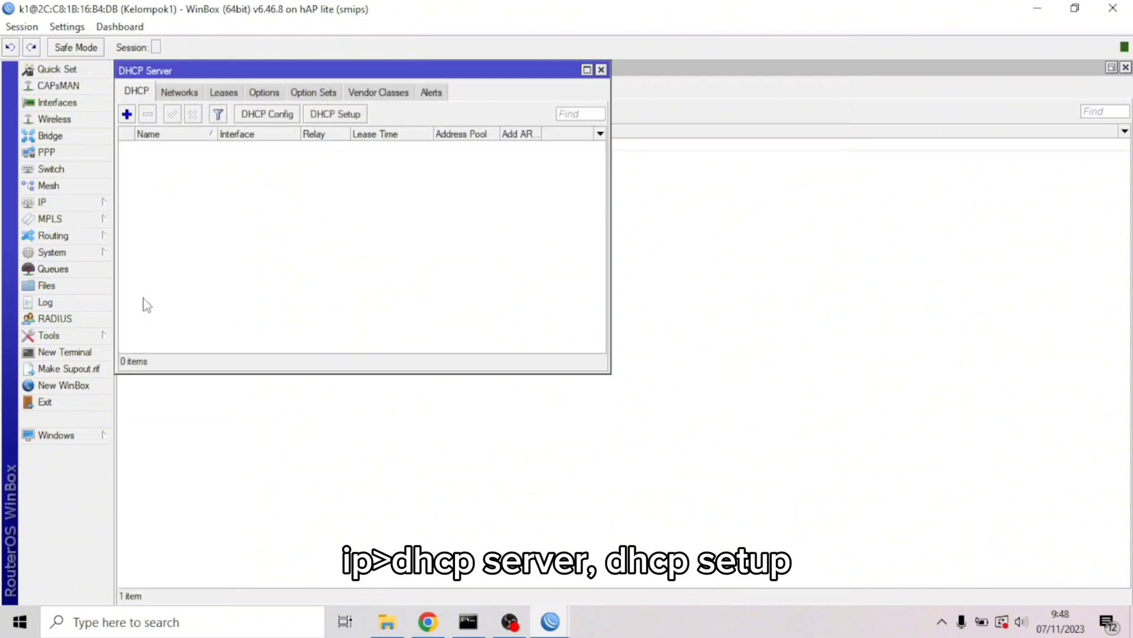
pyautogui.click(331, 115)
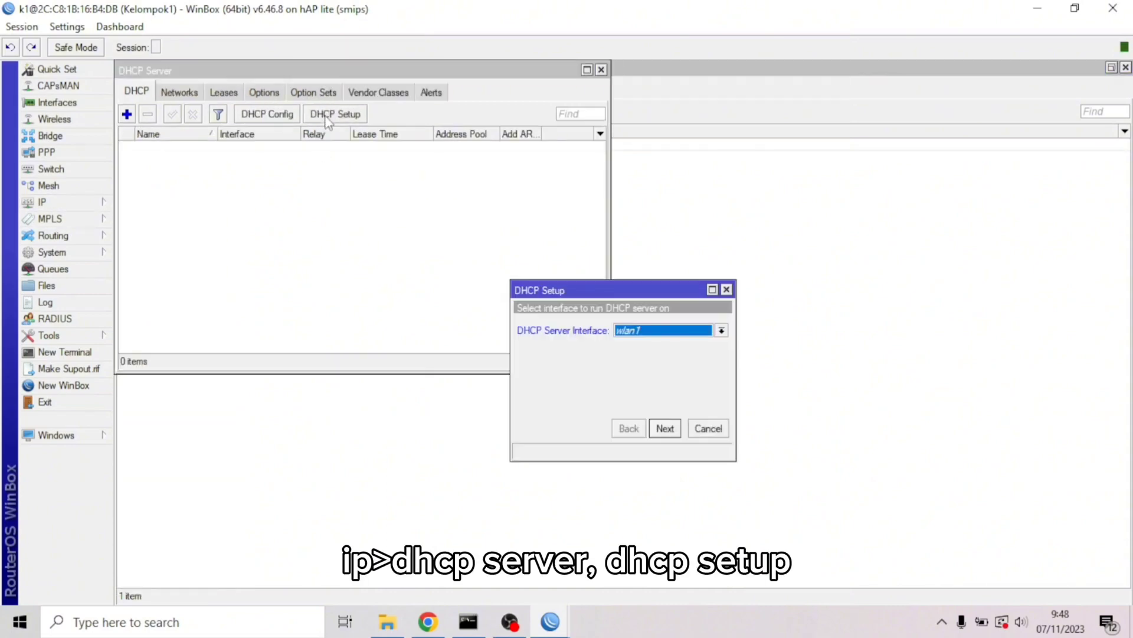
pyautogui.click(661, 331)
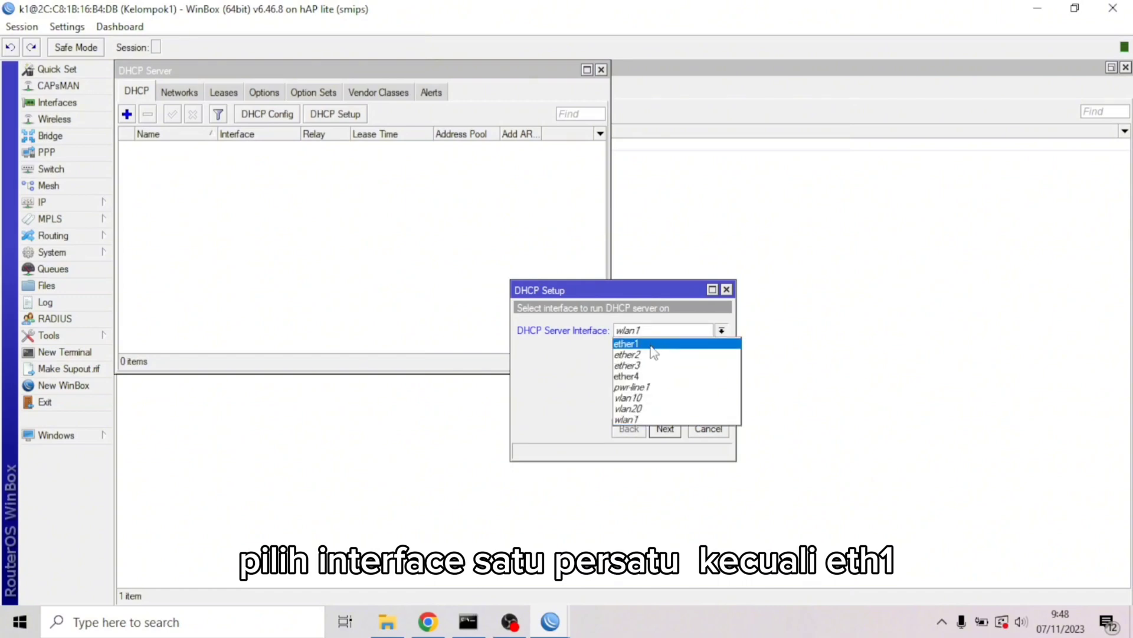
pyautogui.click(642, 398)
pyautogui.click(665, 428)
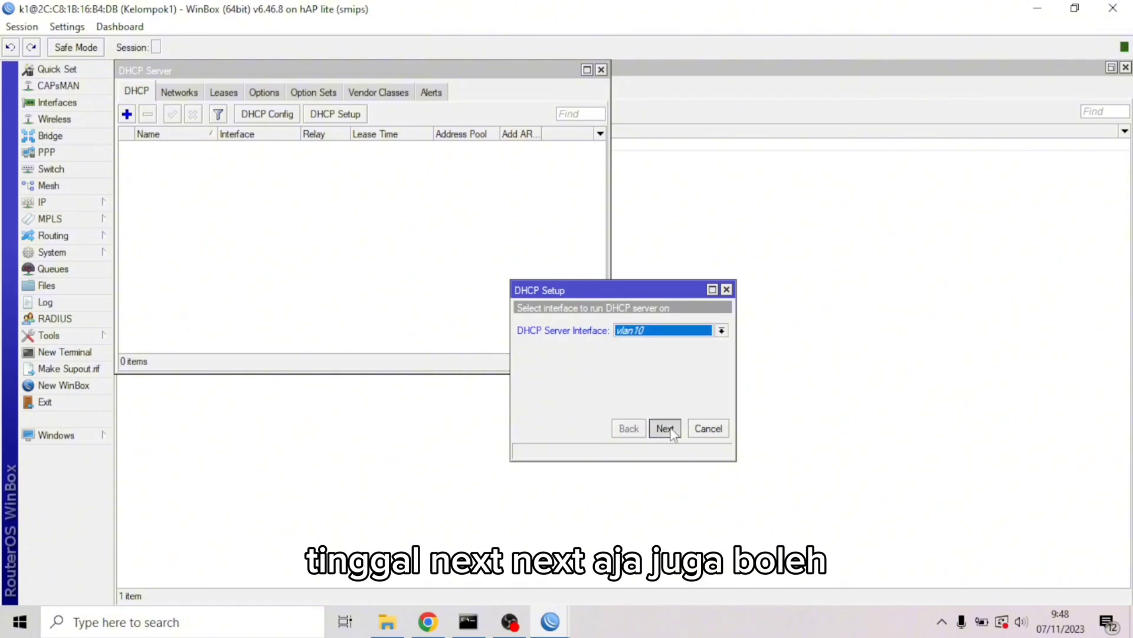
pyautogui.click(665, 428)
pyautogui.click(665, 428)
pyautogui.click(665, 428)
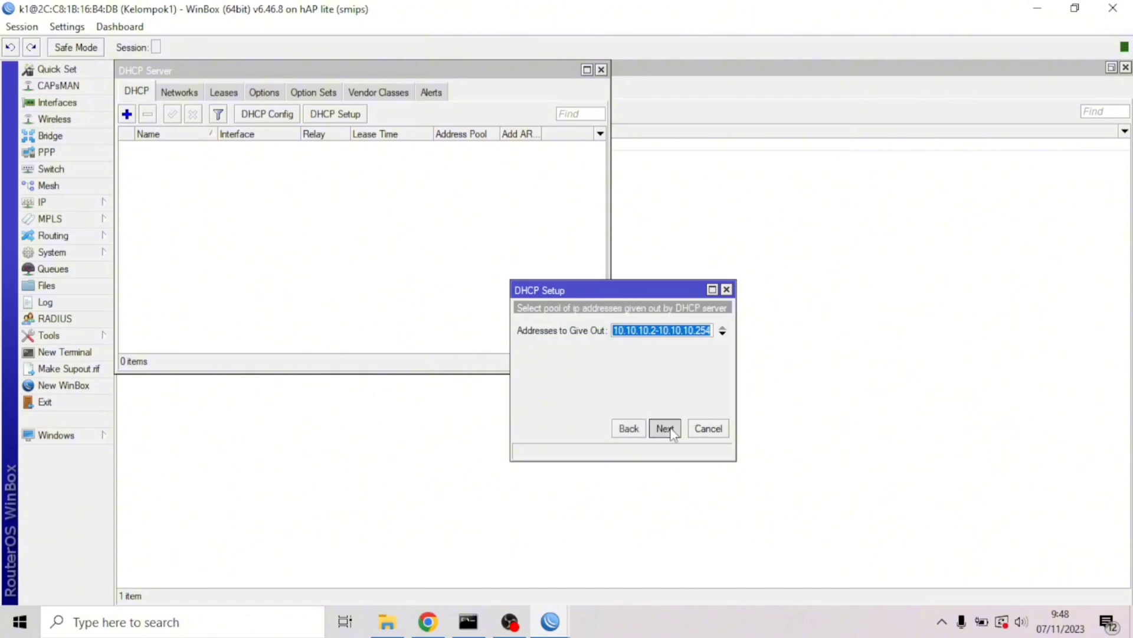
pyautogui.click(665, 428)
pyautogui.click(665, 428)
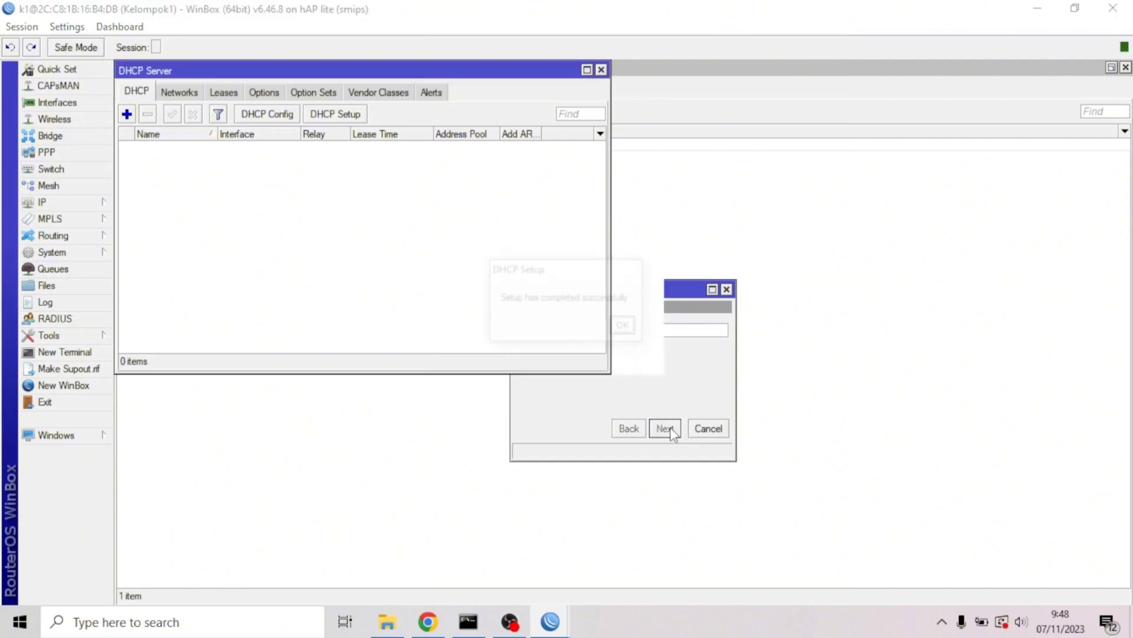
pyautogui.click(626, 326)
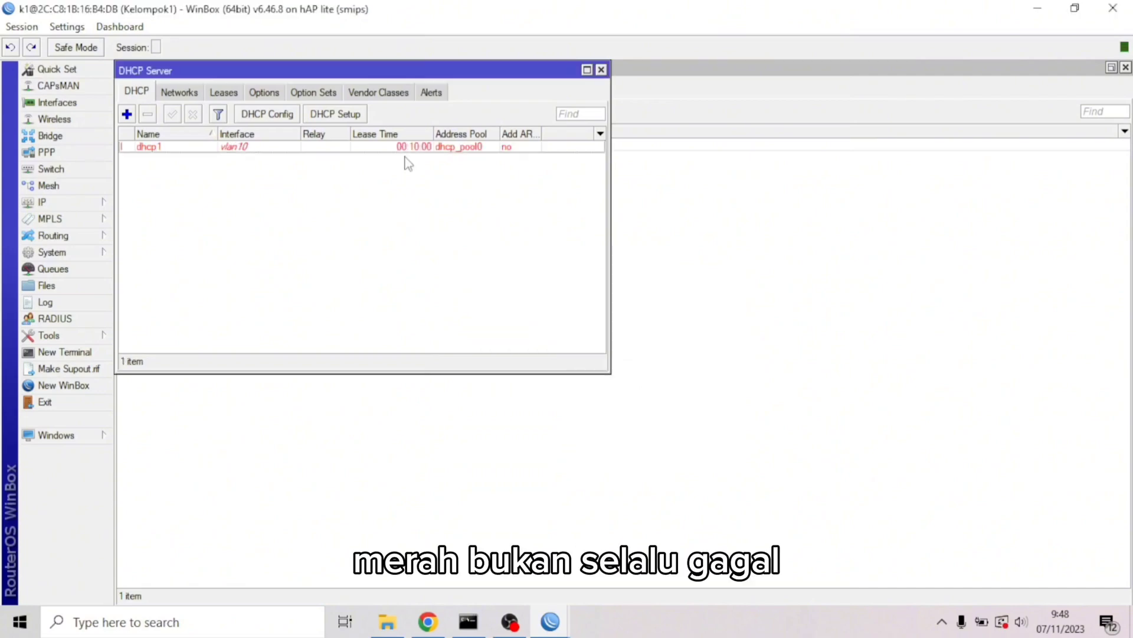
# Run DHCP Setup on vlan20 with range 20.20.20.2-20.20.20.254, accepting defaults
pyautogui.click(343, 114)
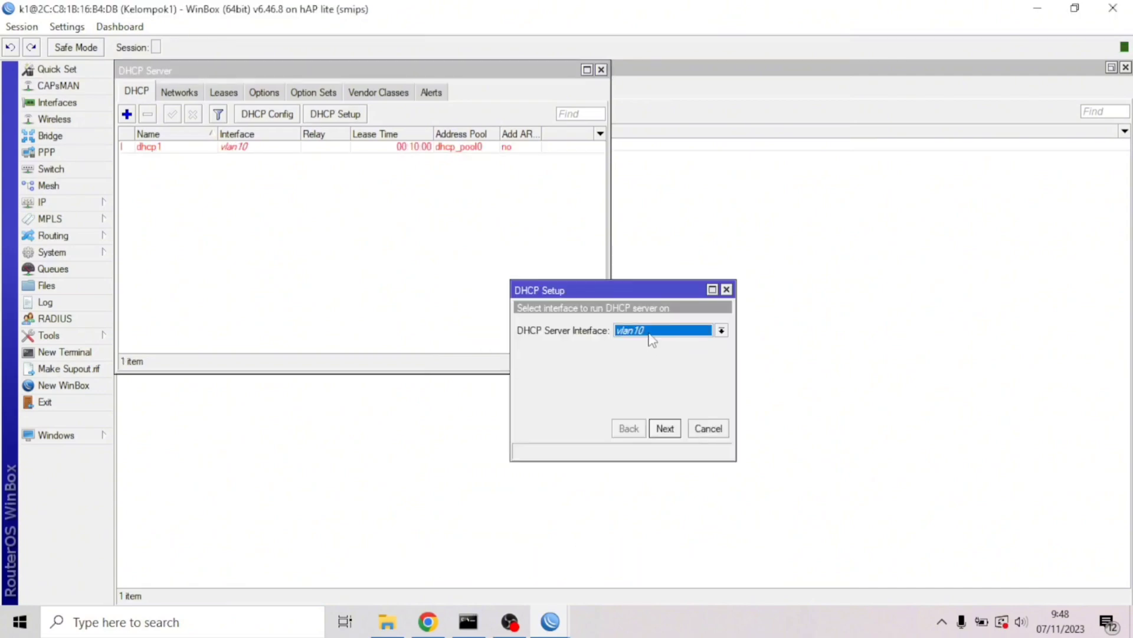
pyautogui.click(650, 332)
pyautogui.click(645, 412)
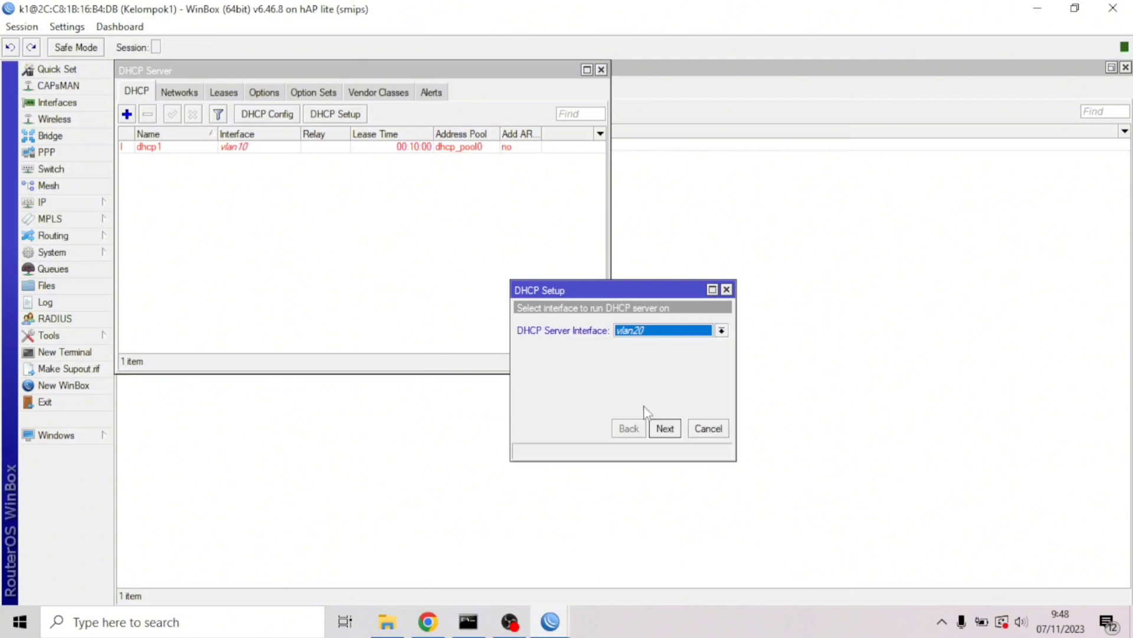
pyautogui.click(660, 426)
pyautogui.click(662, 428)
pyautogui.click(663, 429)
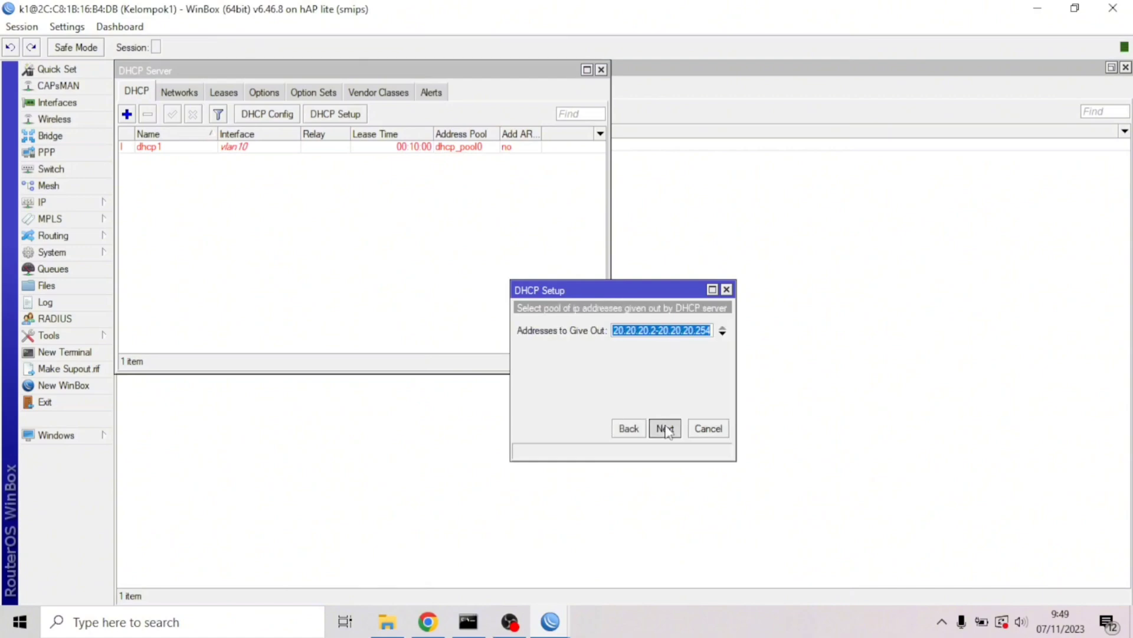
pyautogui.click(666, 430)
pyautogui.click(666, 430)
pyautogui.click(625, 327)
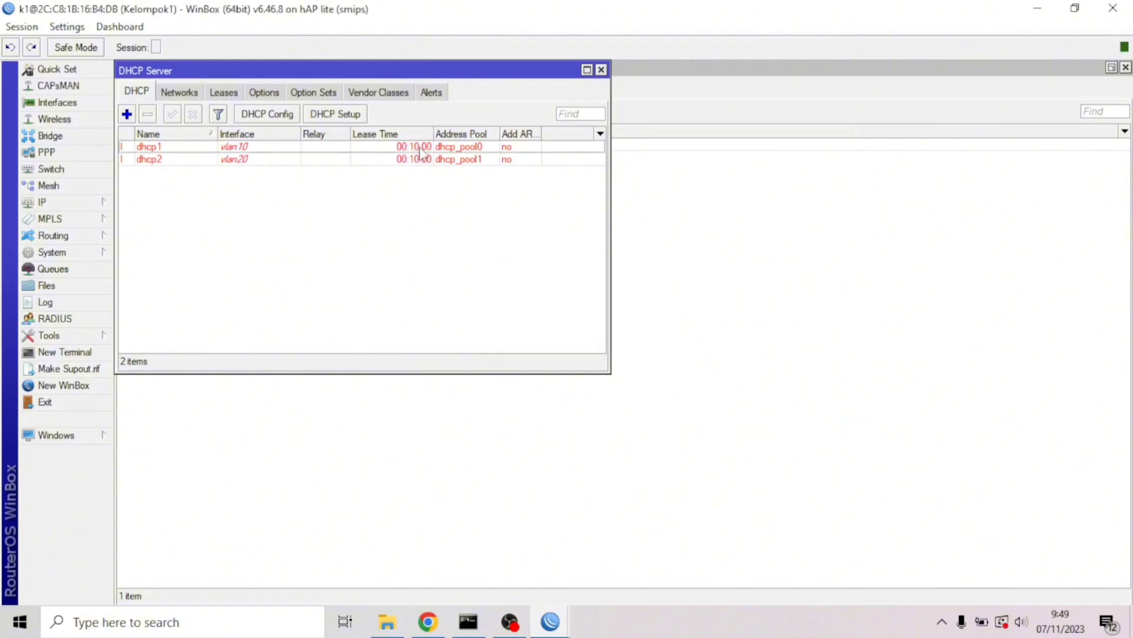
# Run DHCP Setup on wlan1 with gateway 30.30.30.1, accepting the defaults
pyautogui.click(326, 115)
pyautogui.click(721, 330)
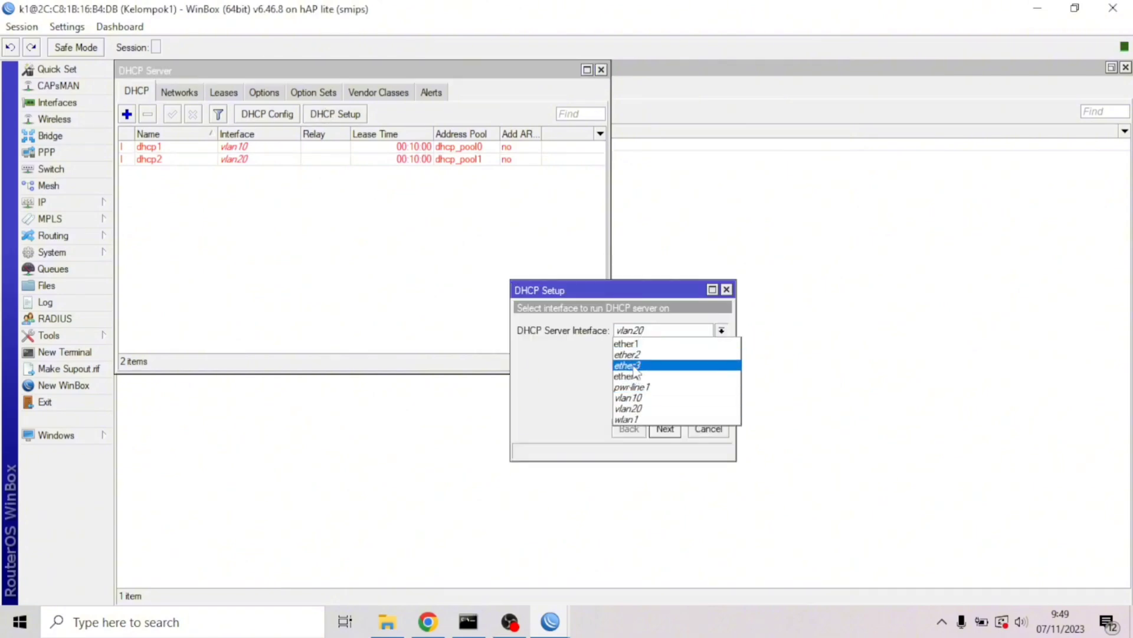
pyautogui.click(630, 418)
pyautogui.click(664, 428)
pyautogui.click(664, 429)
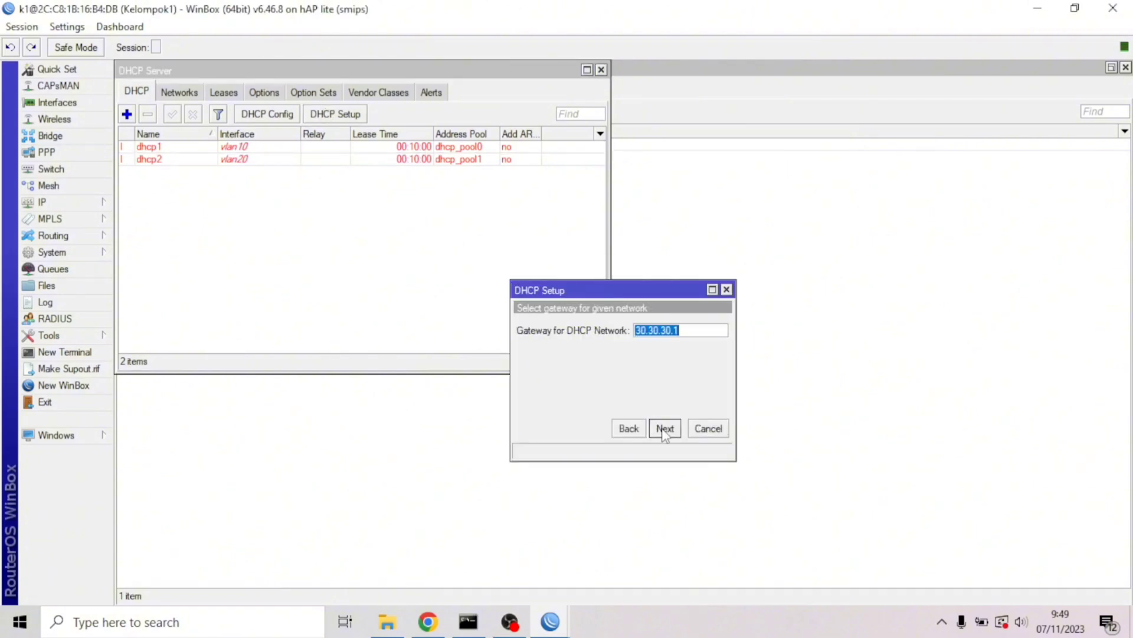
pyautogui.click(665, 429)
pyautogui.click(664, 429)
pyautogui.click(665, 429)
pyautogui.click(664, 429)
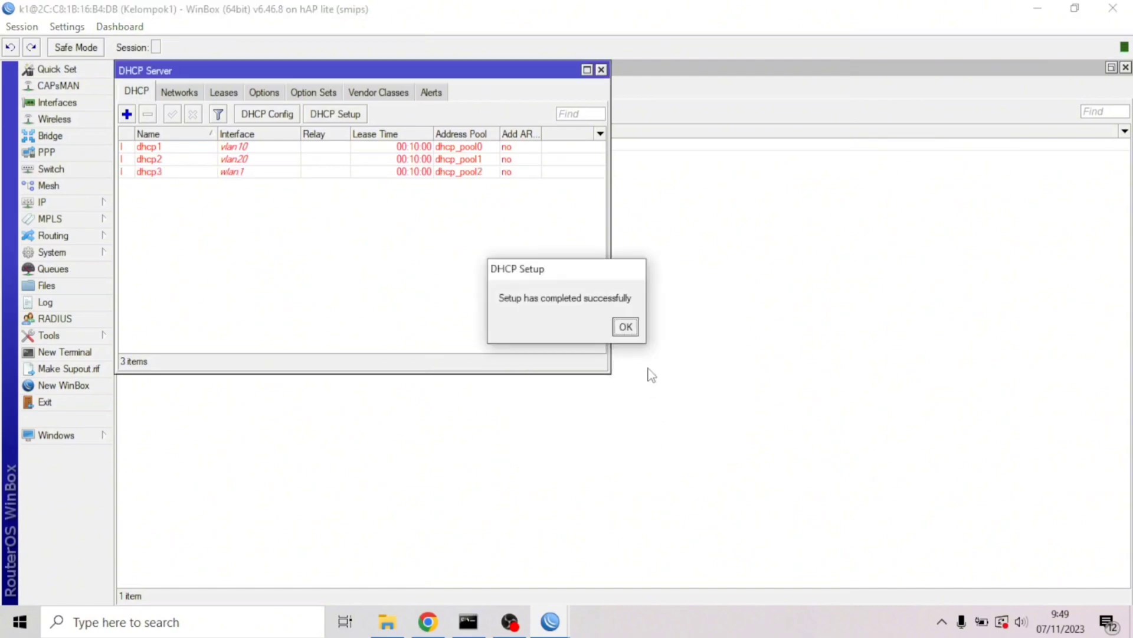
pyautogui.click(628, 327)
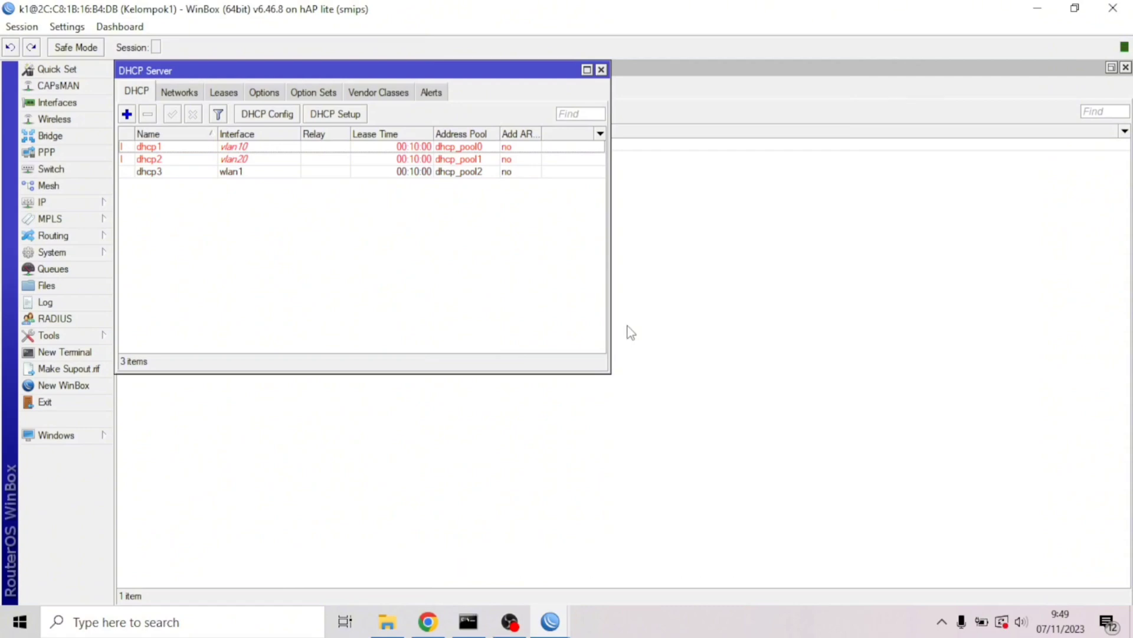
# Add a new firewall NAT rule with out-interface ether1
pyautogui.click(65, 202)
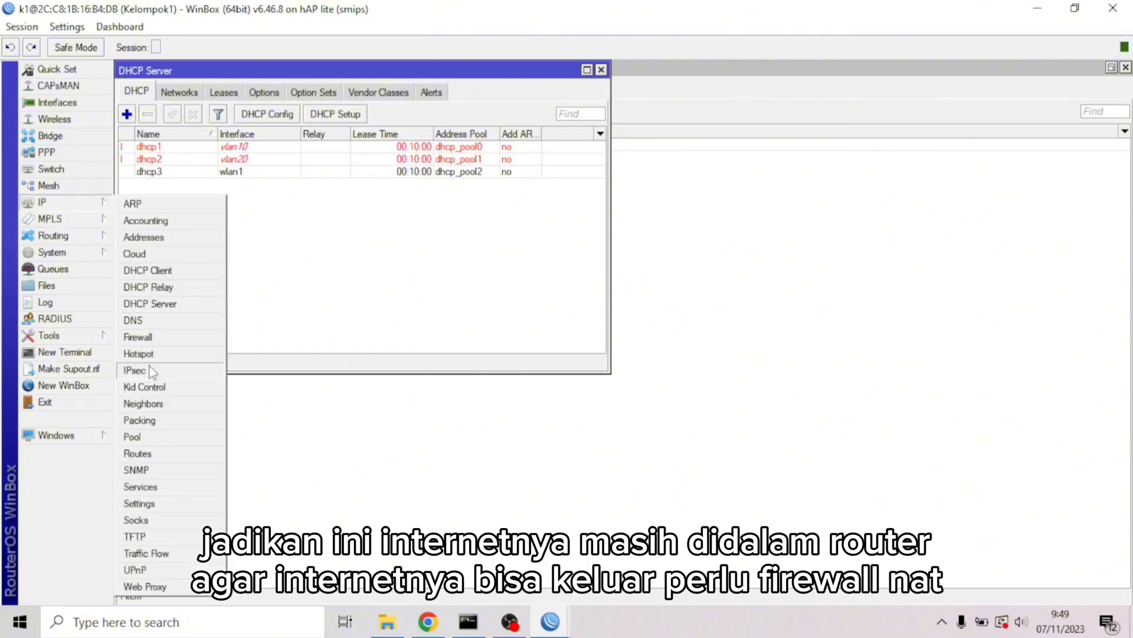
pyautogui.click(141, 453)
pyautogui.click(139, 336)
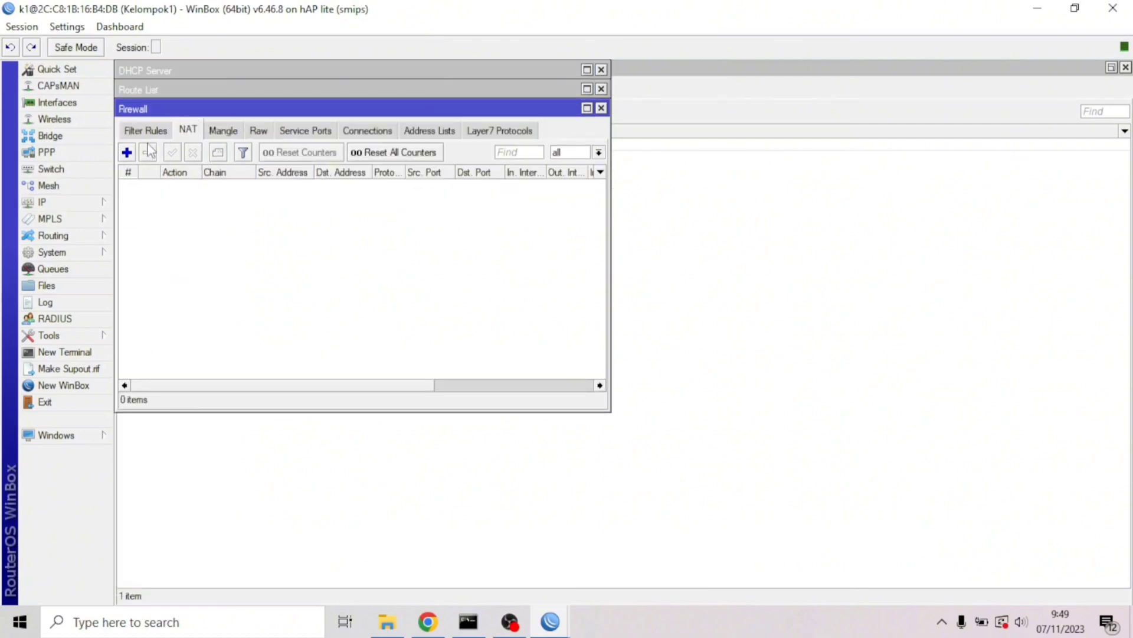
pyautogui.click(127, 153)
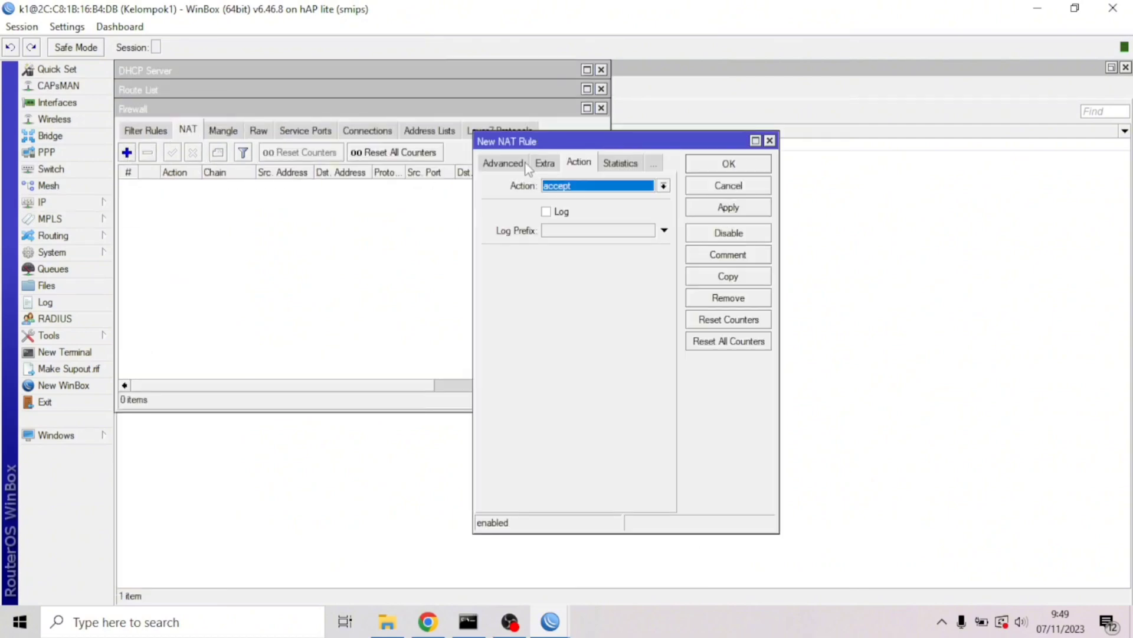
pyautogui.click(504, 163)
pyautogui.click(498, 163)
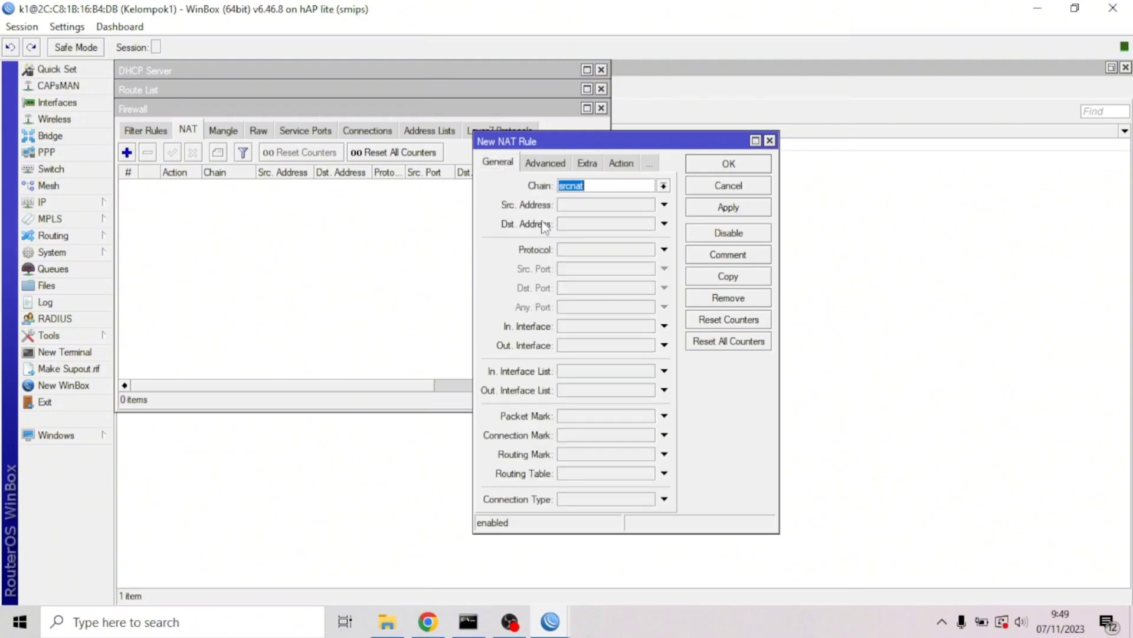
pyautogui.click(587, 348)
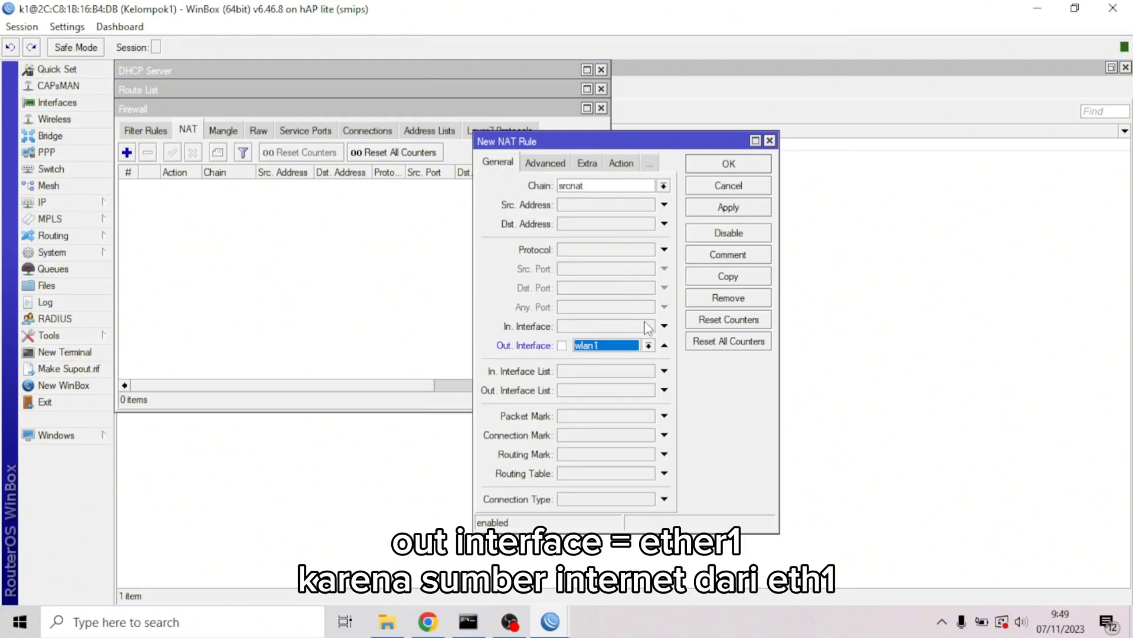
pyautogui.click(648, 346)
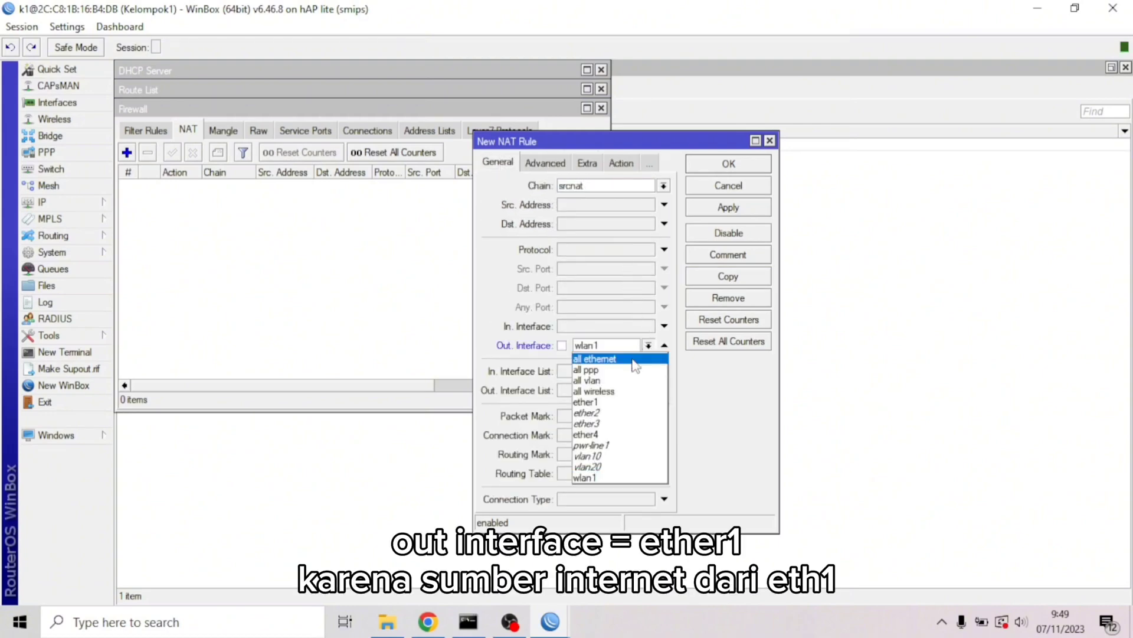
pyautogui.click(611, 402)
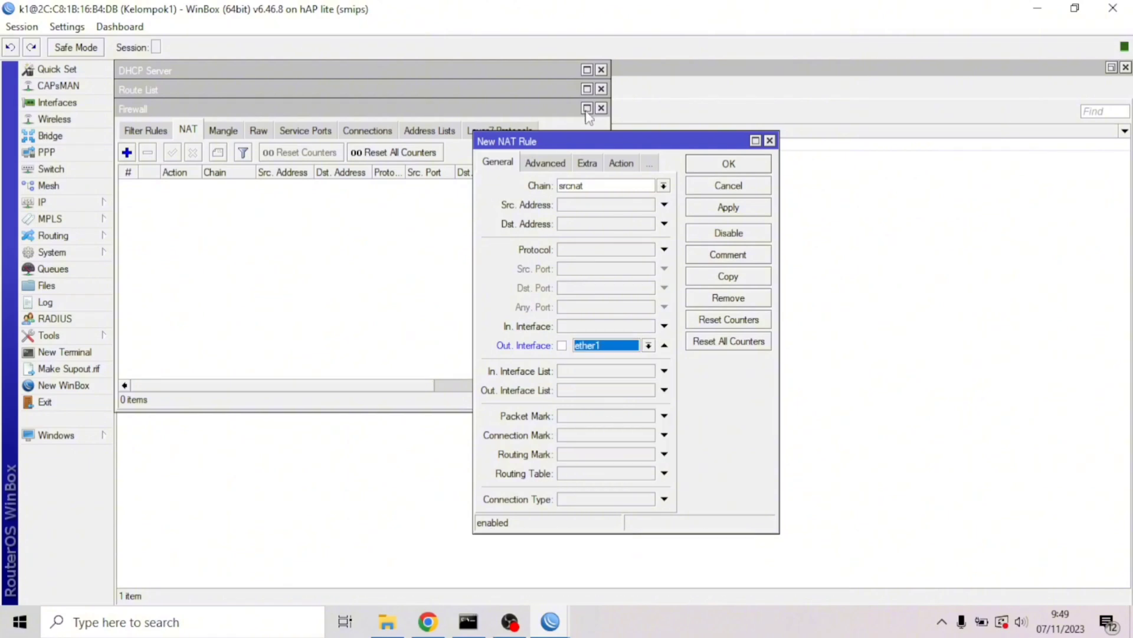
# Set the rule's action to masquerade and save it
pyautogui.click(627, 165)
pyautogui.click(614, 189)
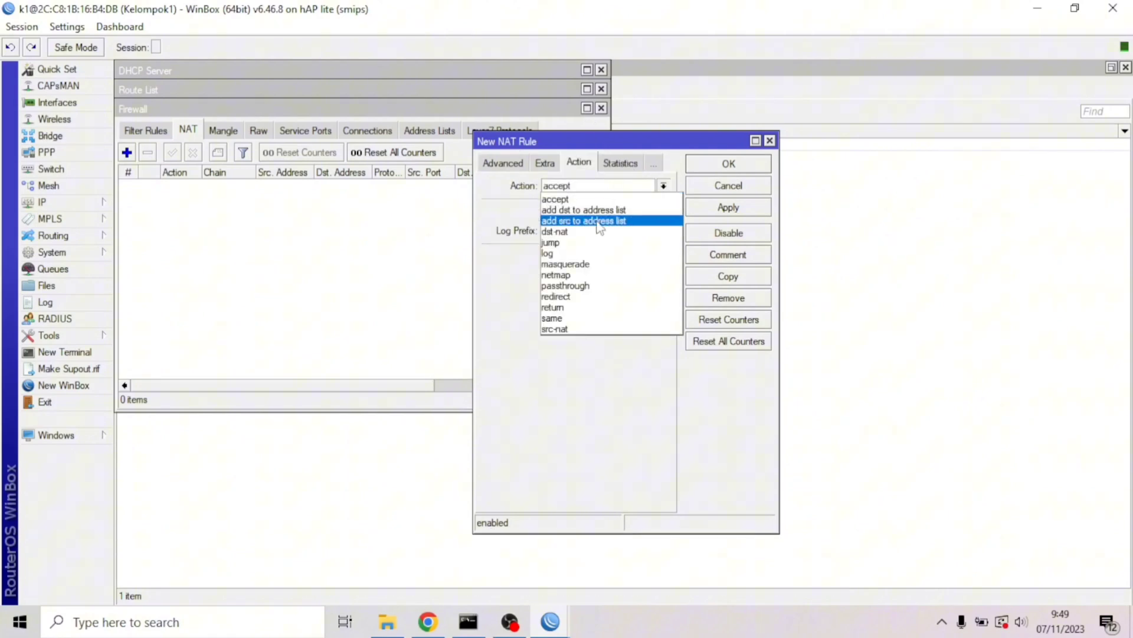
pyautogui.click(583, 267)
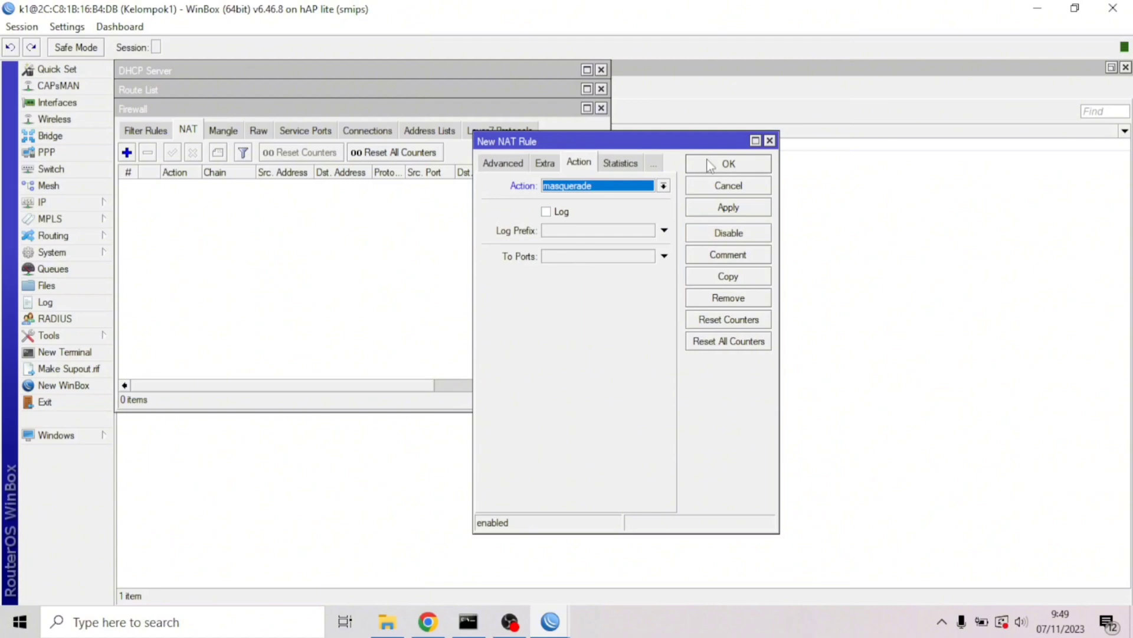
pyautogui.click(725, 210)
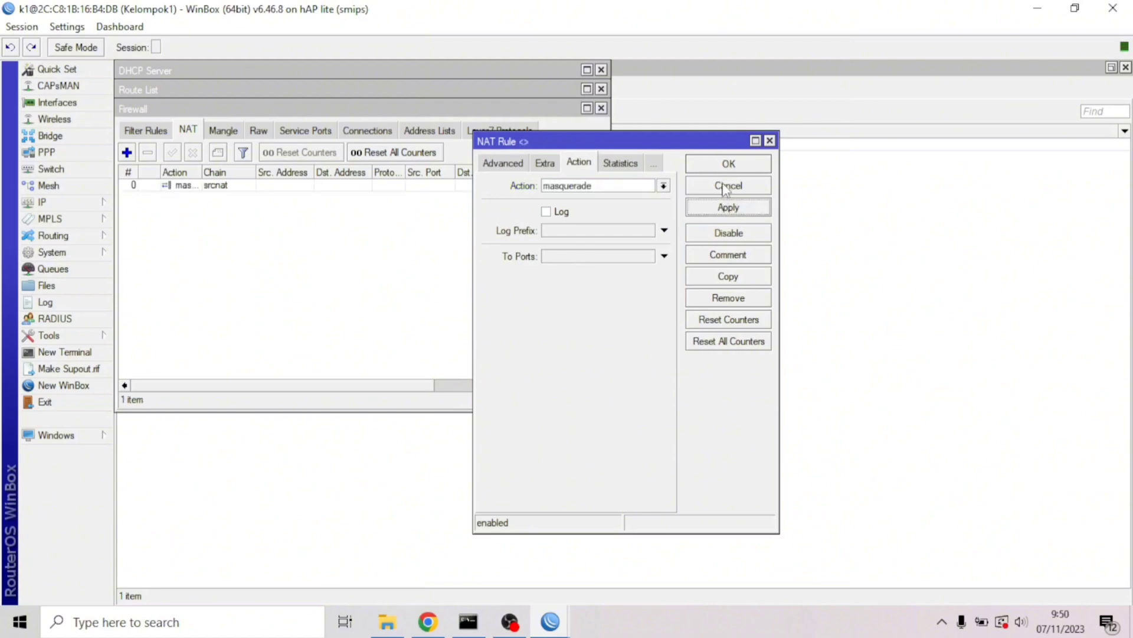
pyautogui.click(728, 164)
pyautogui.click(728, 164)
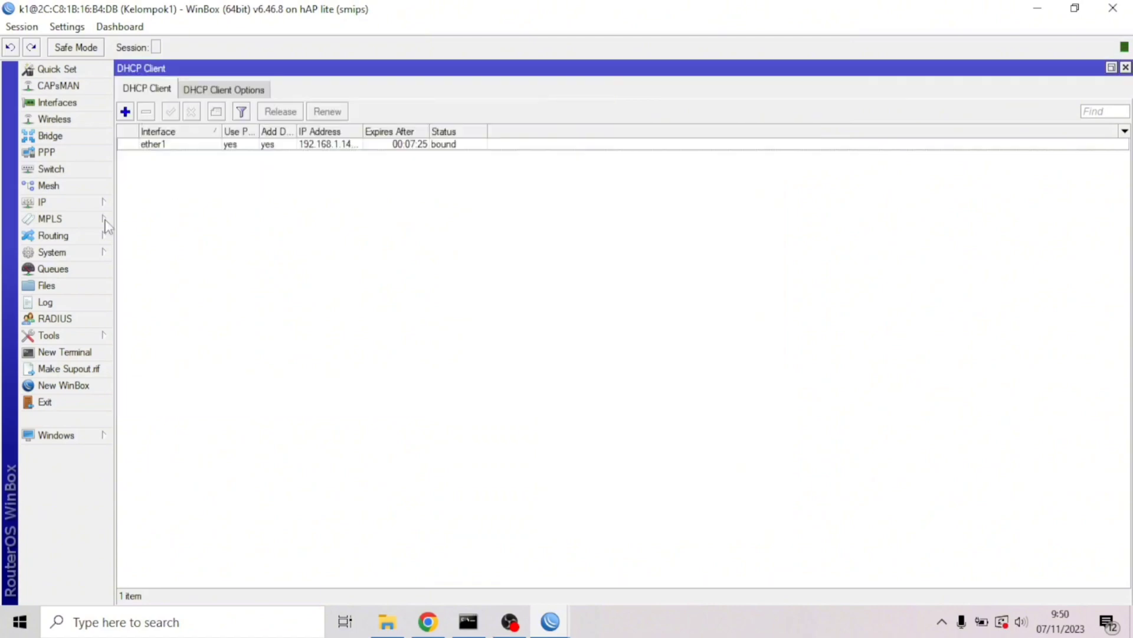
# Run Hotspot Setup on wlan1 with pool 30.30.30.2–30.30.30.254, no certificate or SMTP
pyautogui.click(71, 203)
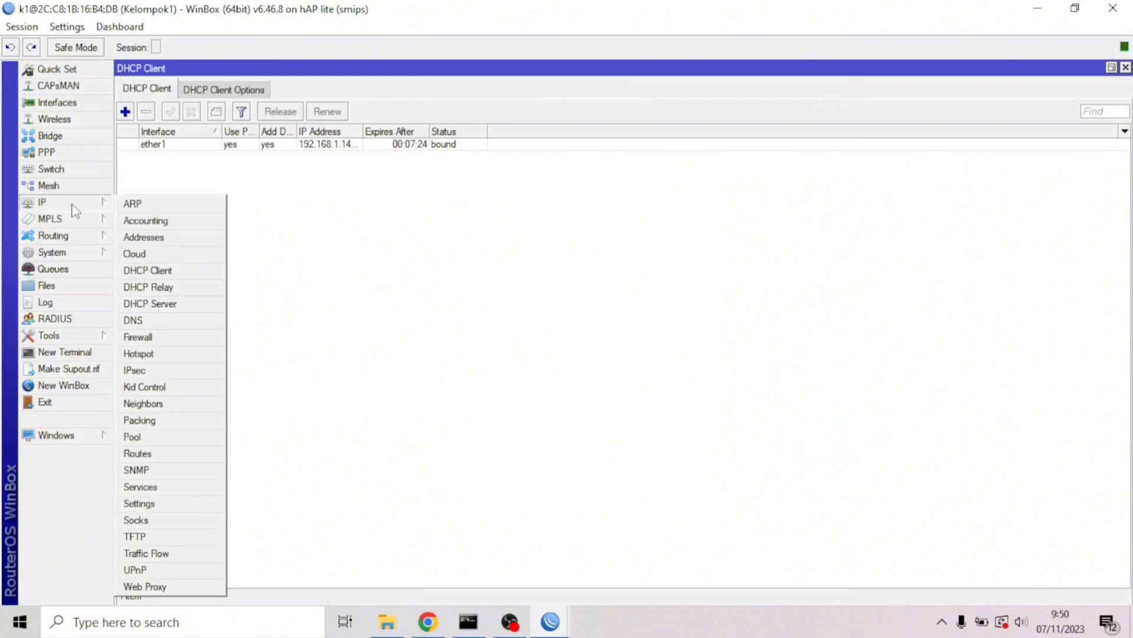
pyautogui.click(145, 353)
pyautogui.click(331, 170)
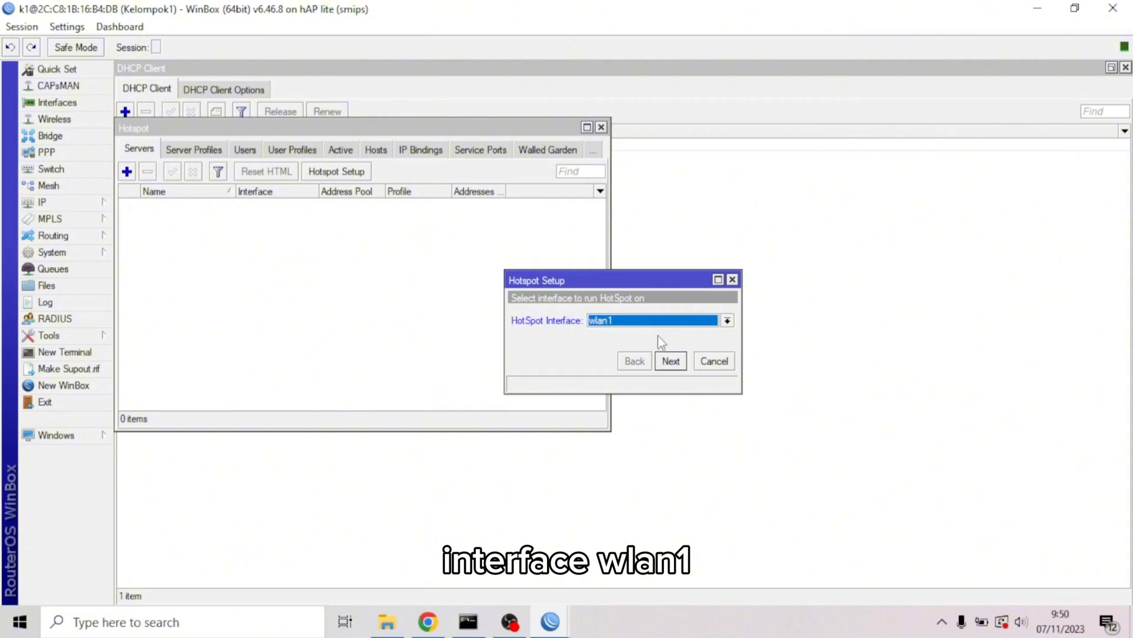
pyautogui.click(670, 361)
pyautogui.click(670, 361)
pyautogui.click(670, 361)
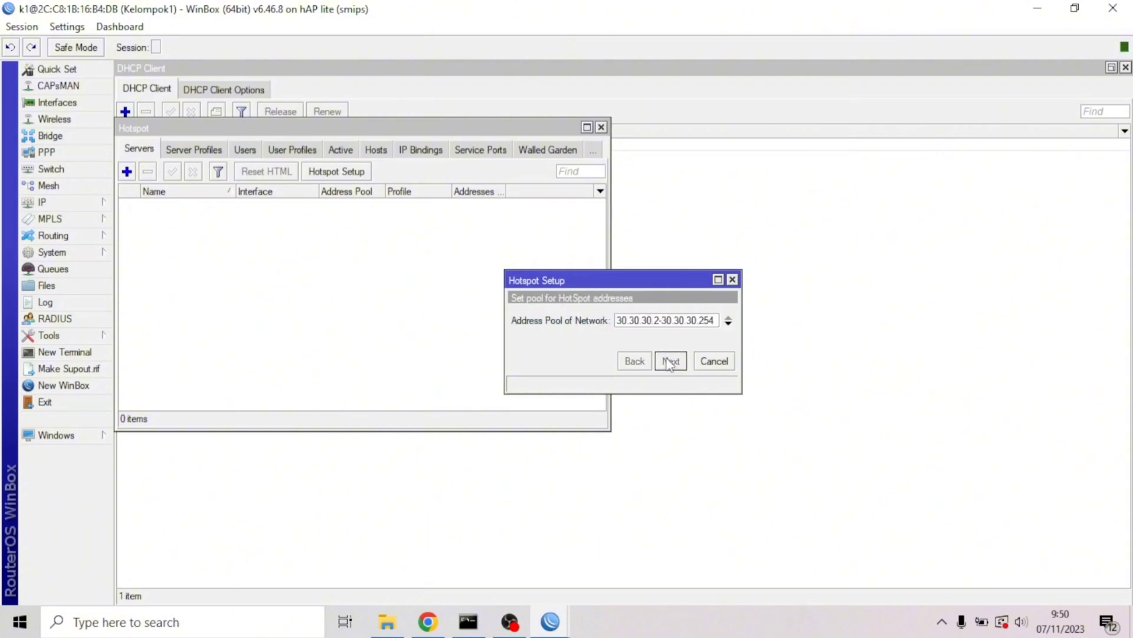
pyautogui.click(670, 361)
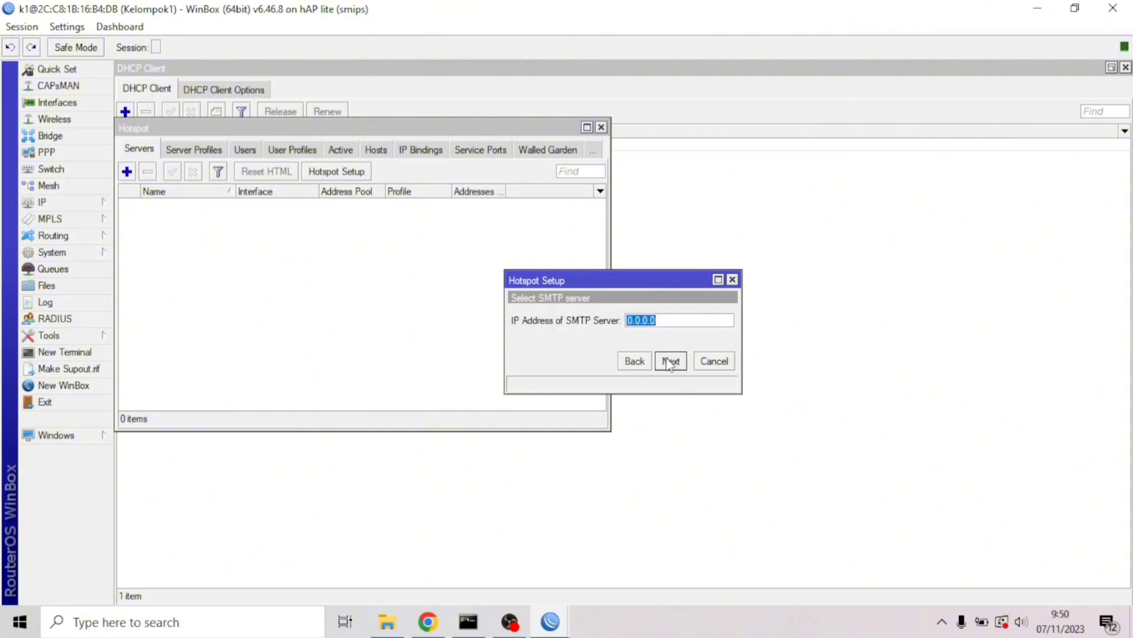
pyautogui.click(670, 361)
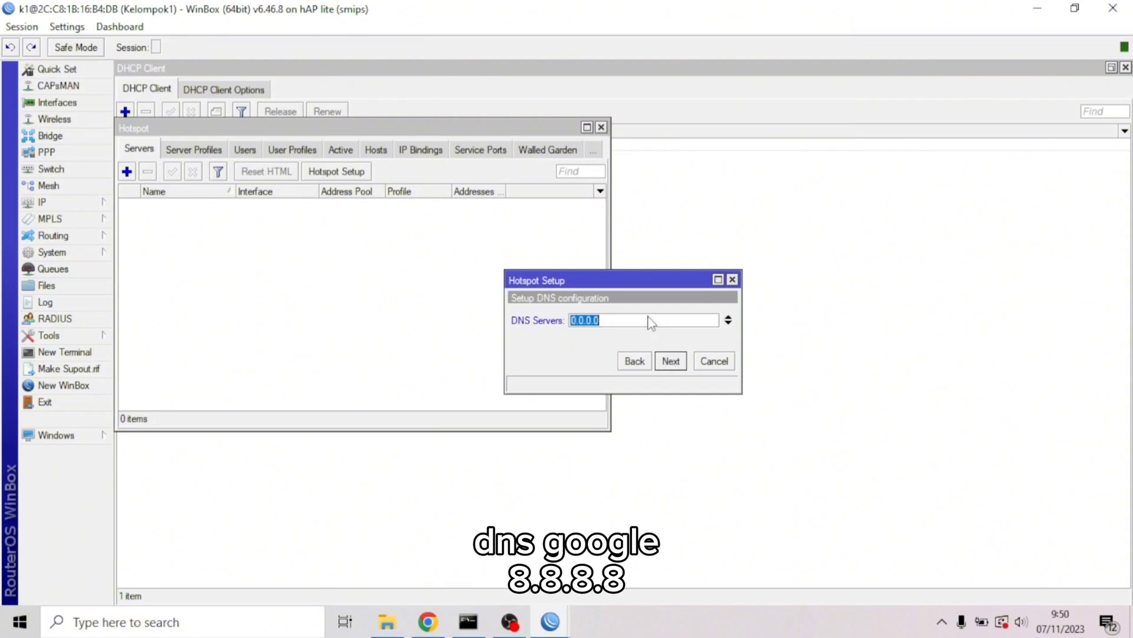
# Set DNS server 8.8.8.8 and DNS name 'kelompok1.', then finish the setup
pyautogui.write('8.8.8.8')
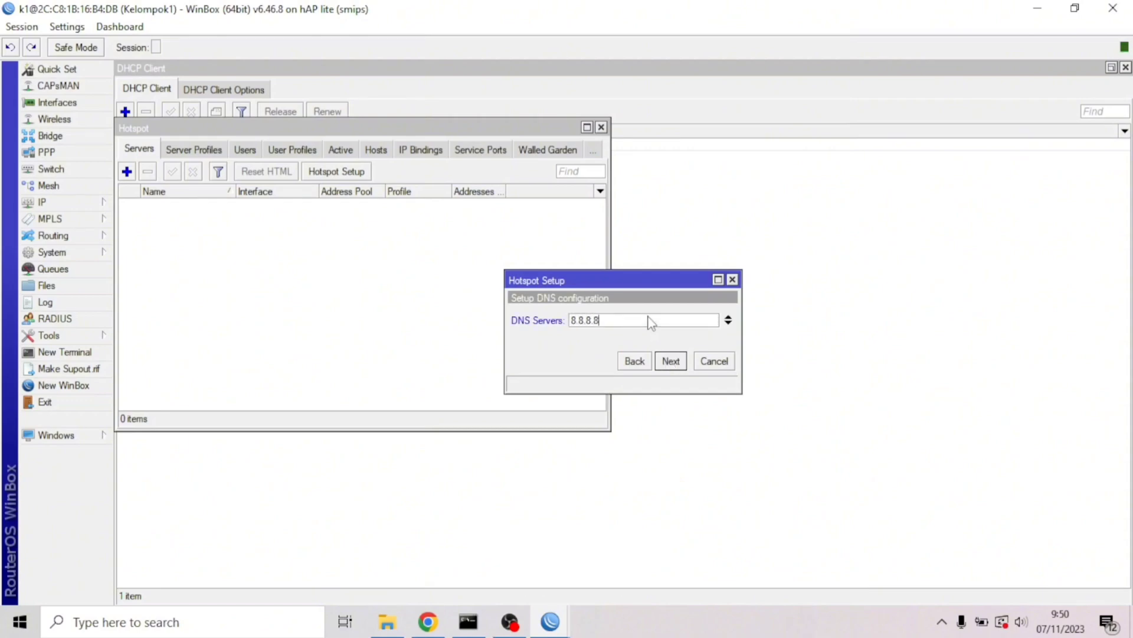
pyautogui.click(670, 362)
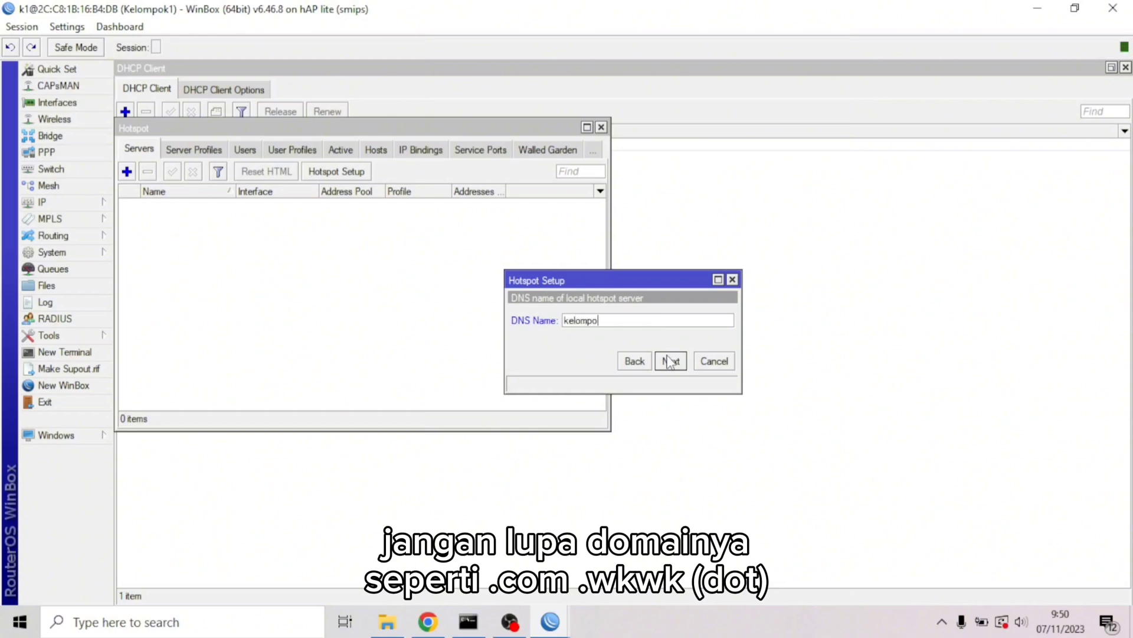
pyautogui.write('kelompok1.ypd')
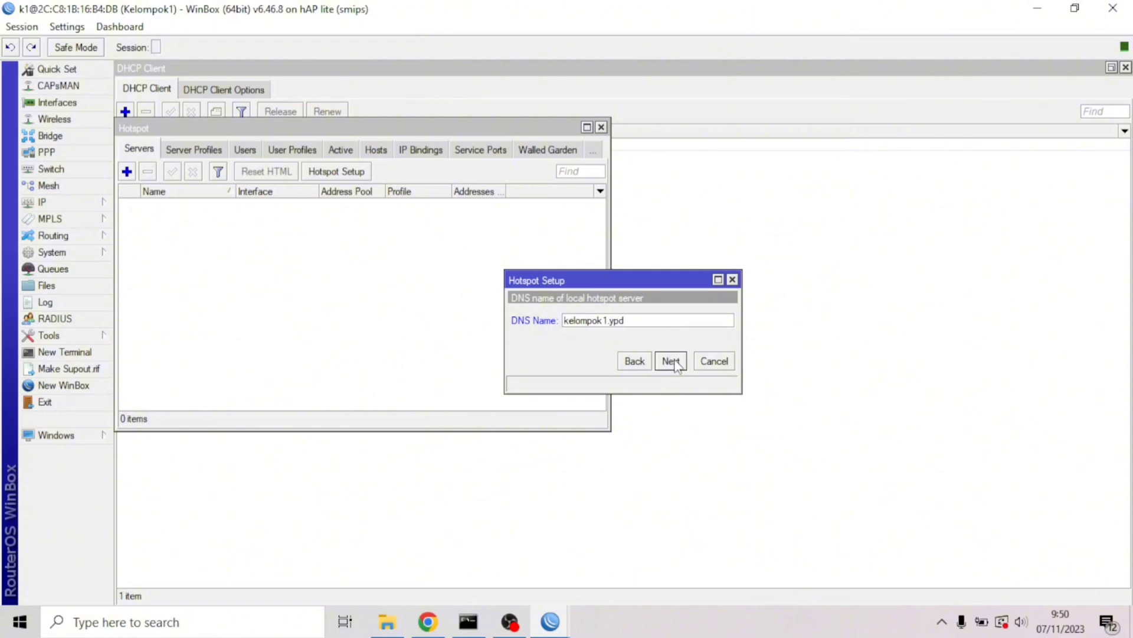
pyautogui.click(672, 362)
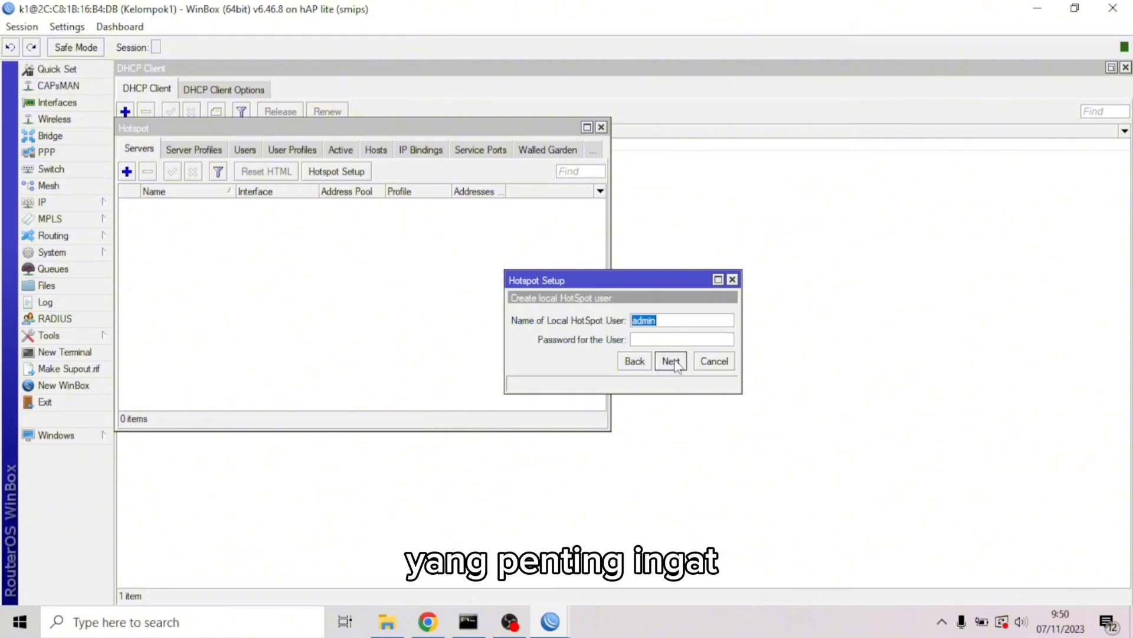
pyautogui.click(671, 360)
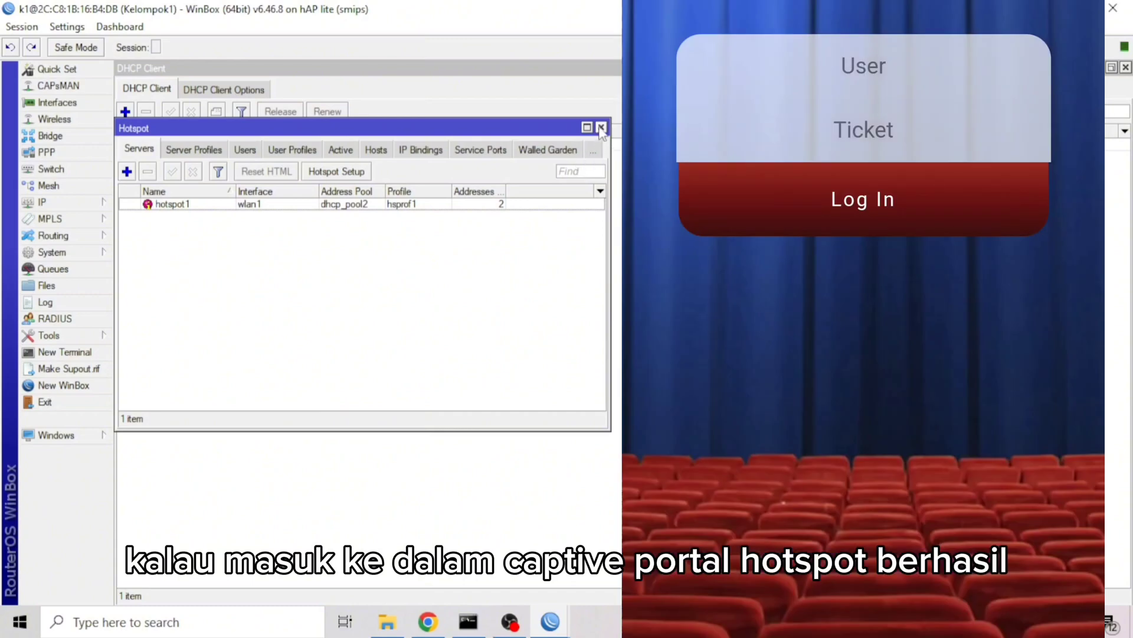
# Close the Hotspot server list to get back to the WinBox connection window
pyautogui.click(602, 128)
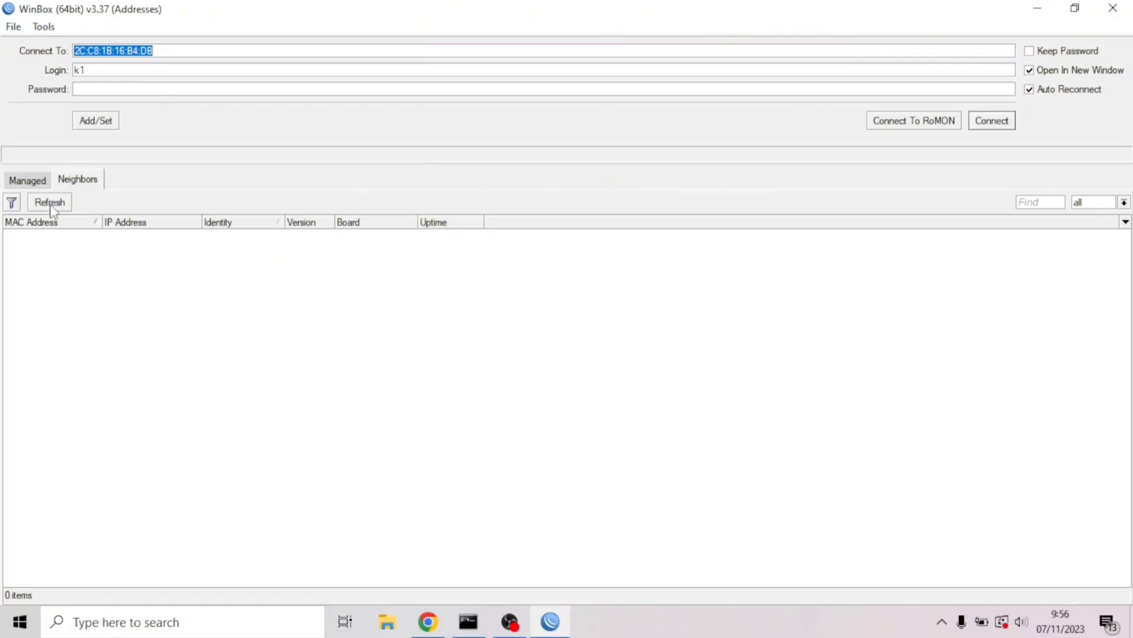
# Connect to the RB941-2nD neighbour, retrying with the admin login after the first attempt fails
pyautogui.click(50, 202)
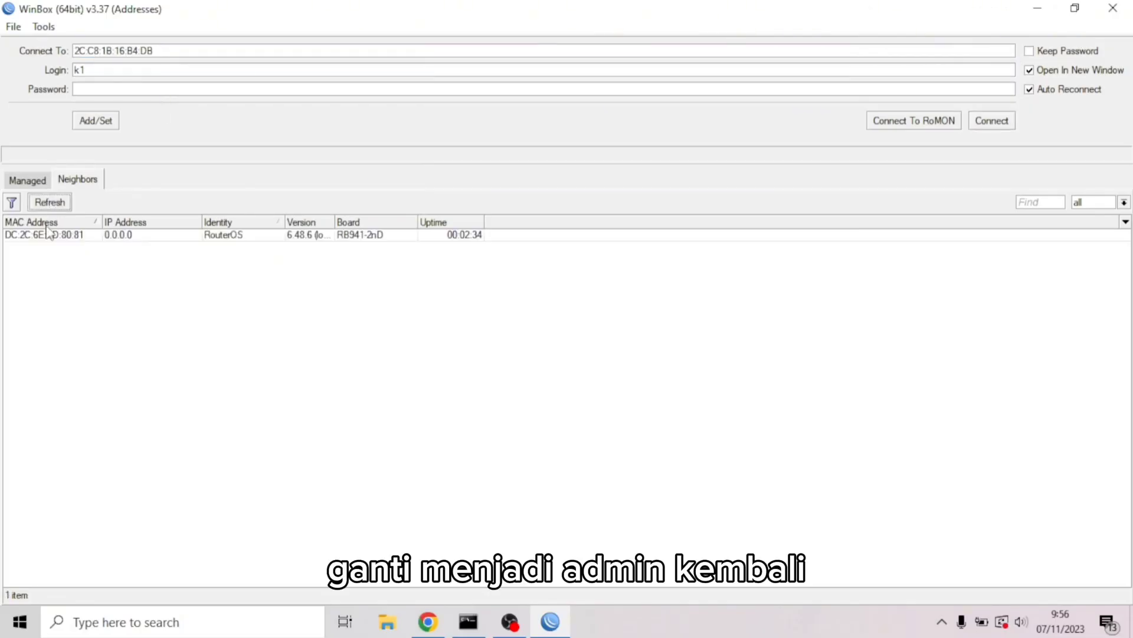
pyautogui.click(48, 235)
pyautogui.click(983, 122)
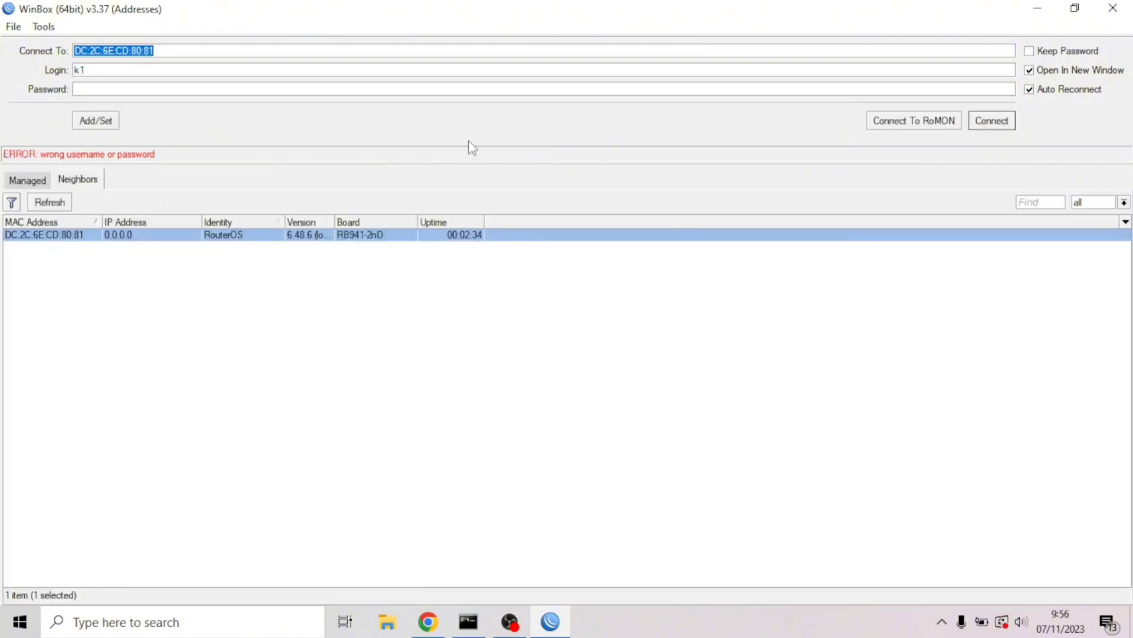
pyautogui.click(218, 70)
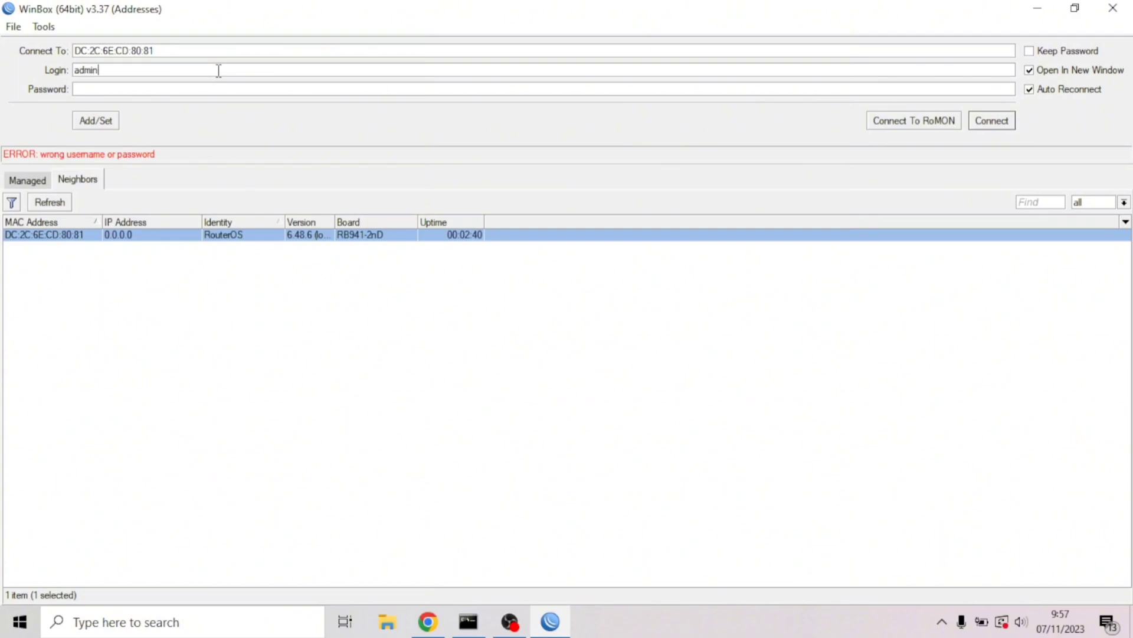
pyautogui.click(981, 122)
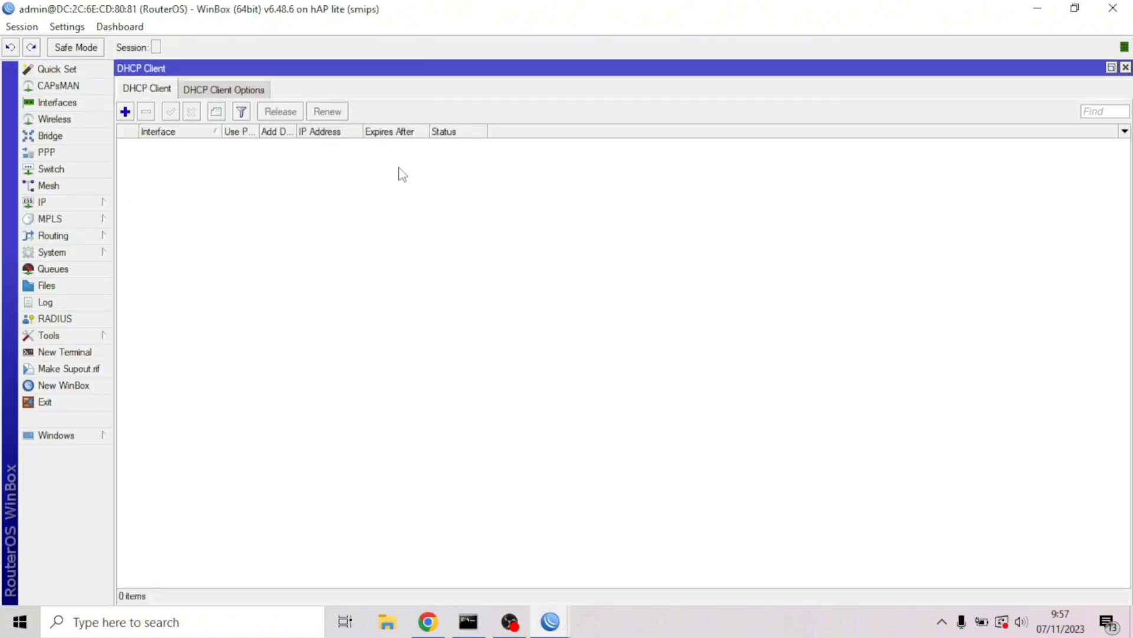
# Create a new bridge, bridge1, in the Bridge settings
pyautogui.click(52, 136)
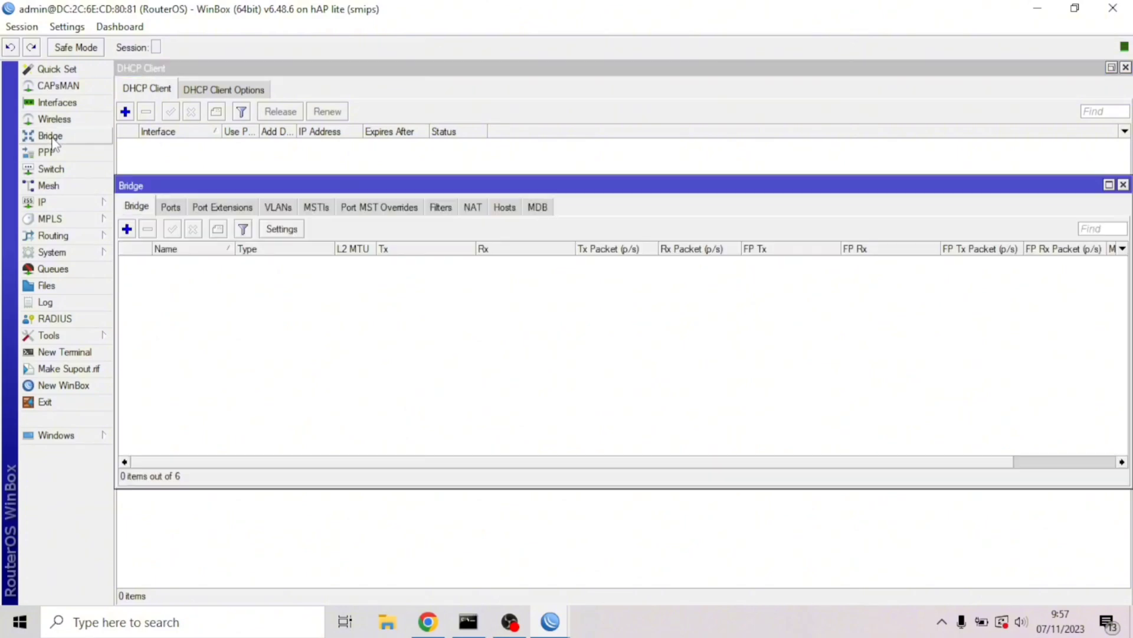
pyautogui.click(174, 208)
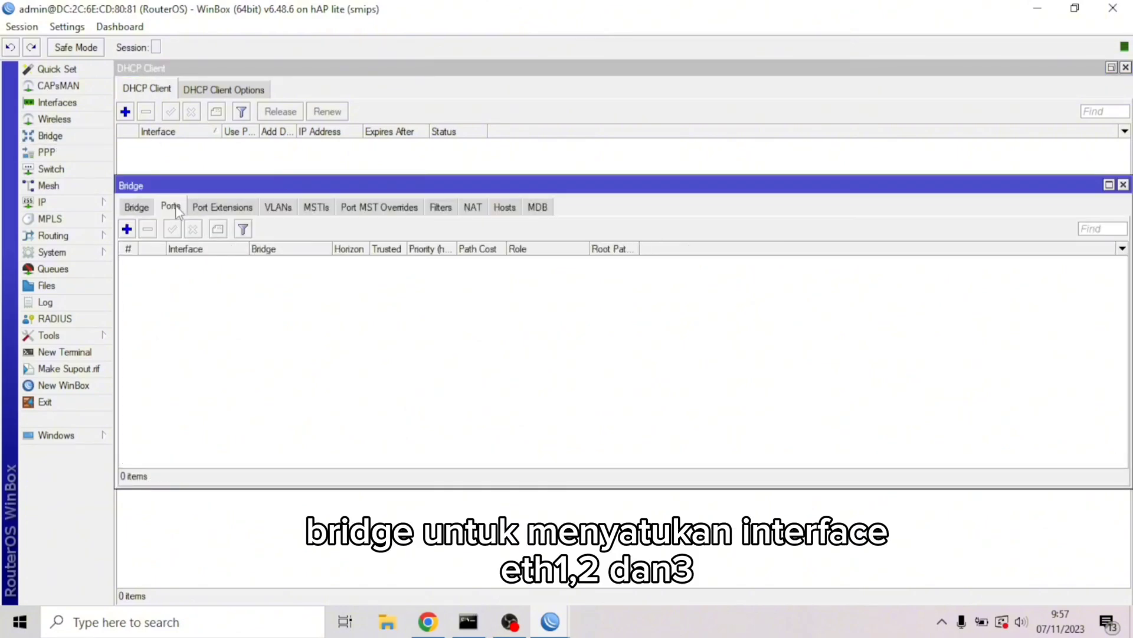
pyautogui.click(137, 207)
pyautogui.click(127, 230)
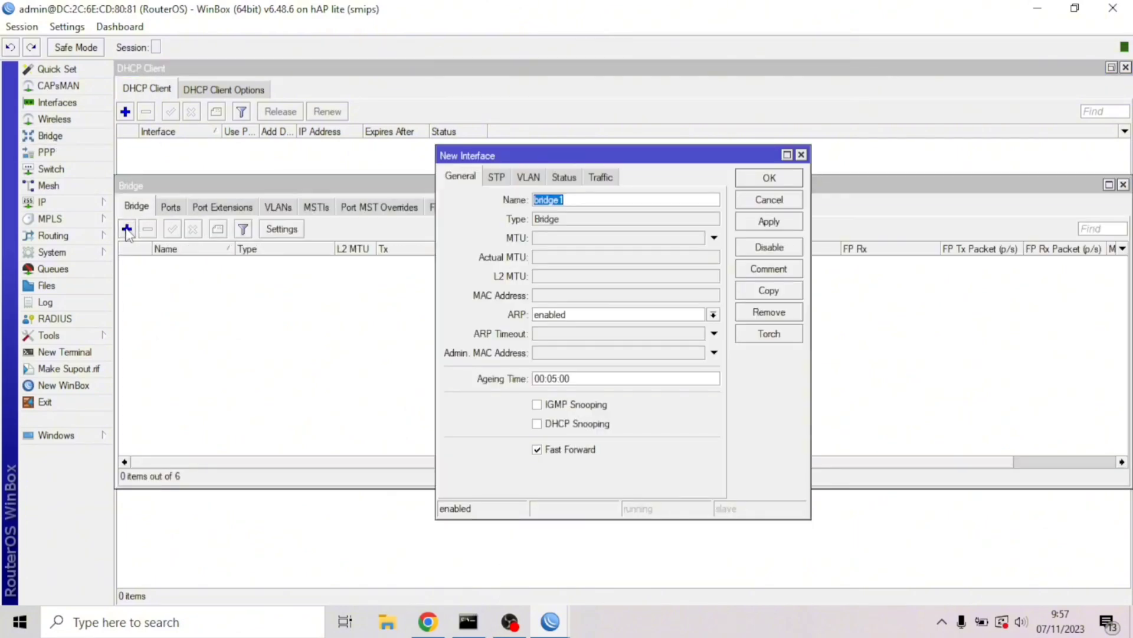
pyautogui.click(769, 178)
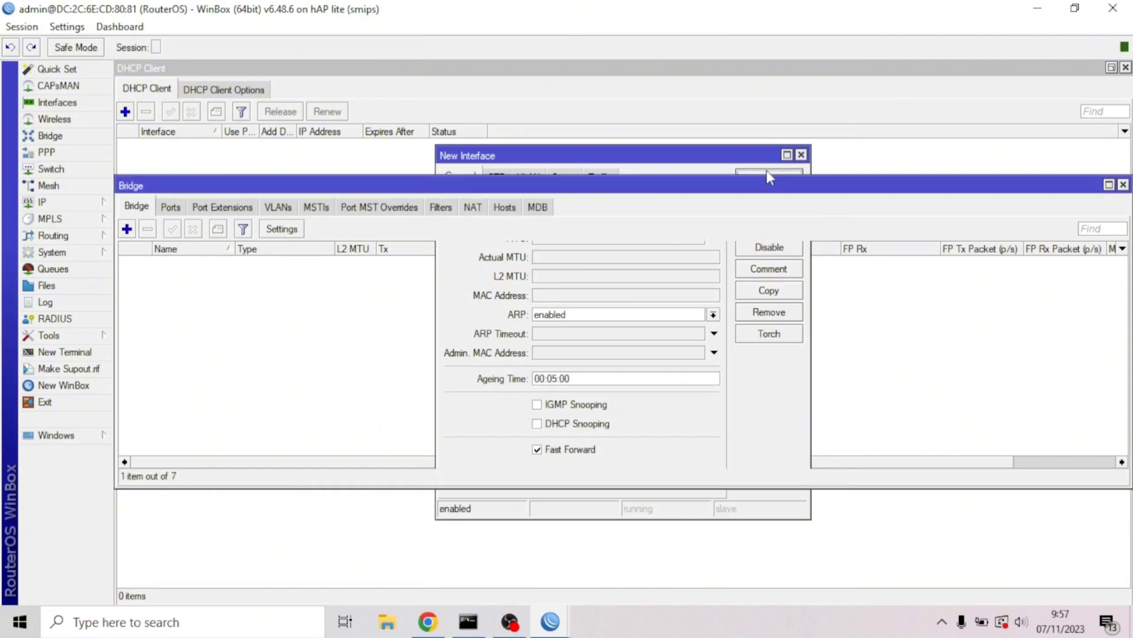
# Add ether1 as a port of bridge1
pyautogui.click(169, 209)
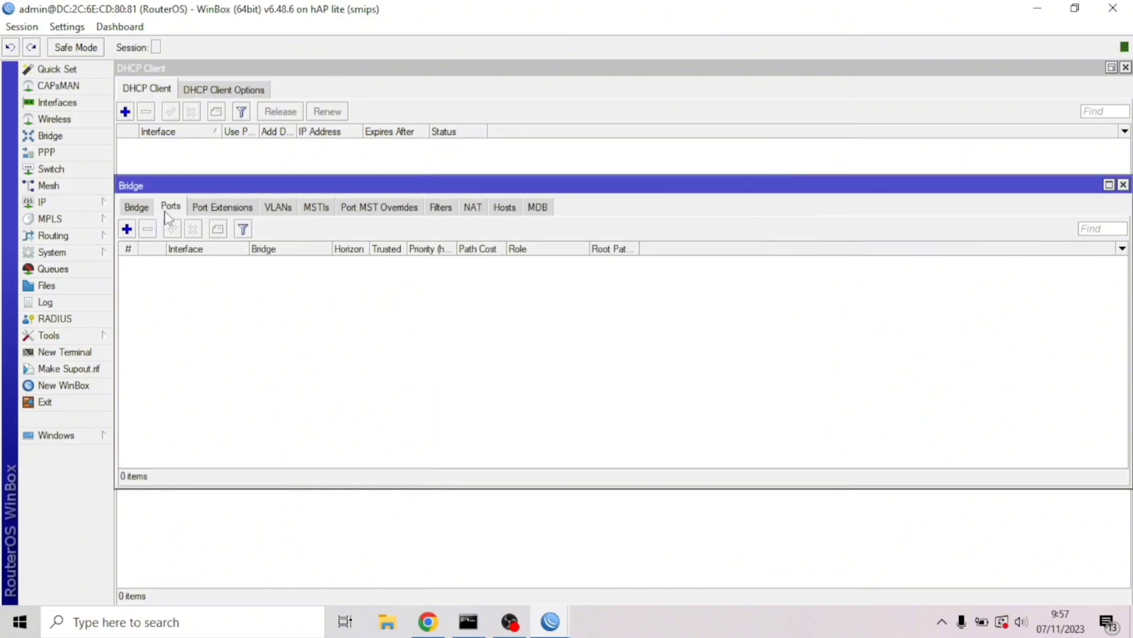
pyautogui.click(127, 229)
pyautogui.click(561, 237)
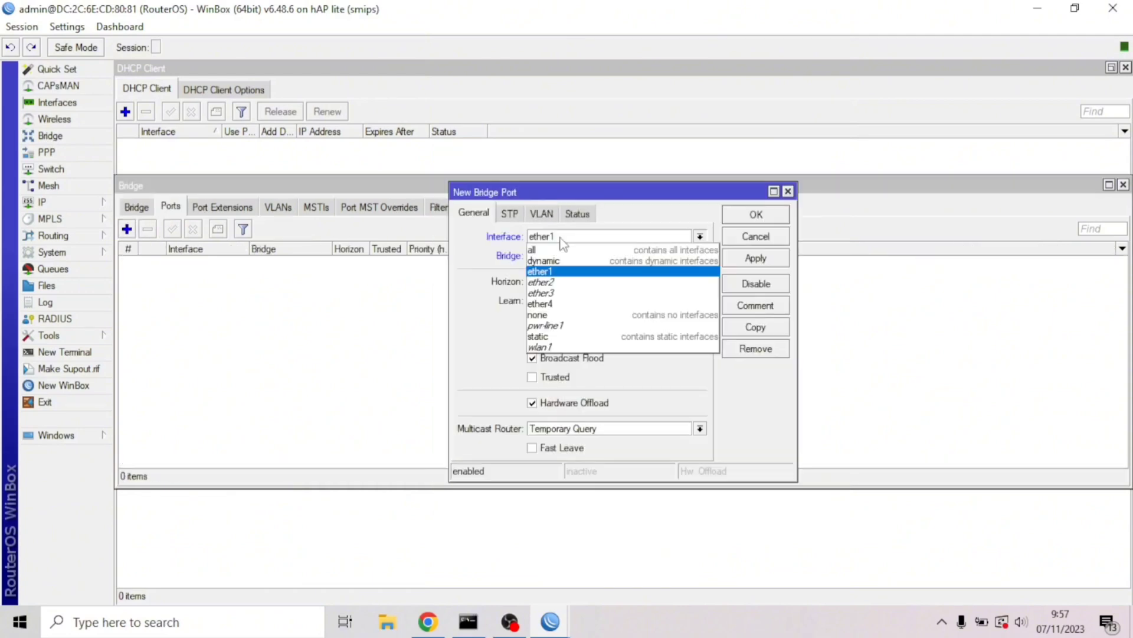
pyautogui.click(553, 274)
pyautogui.click(755, 215)
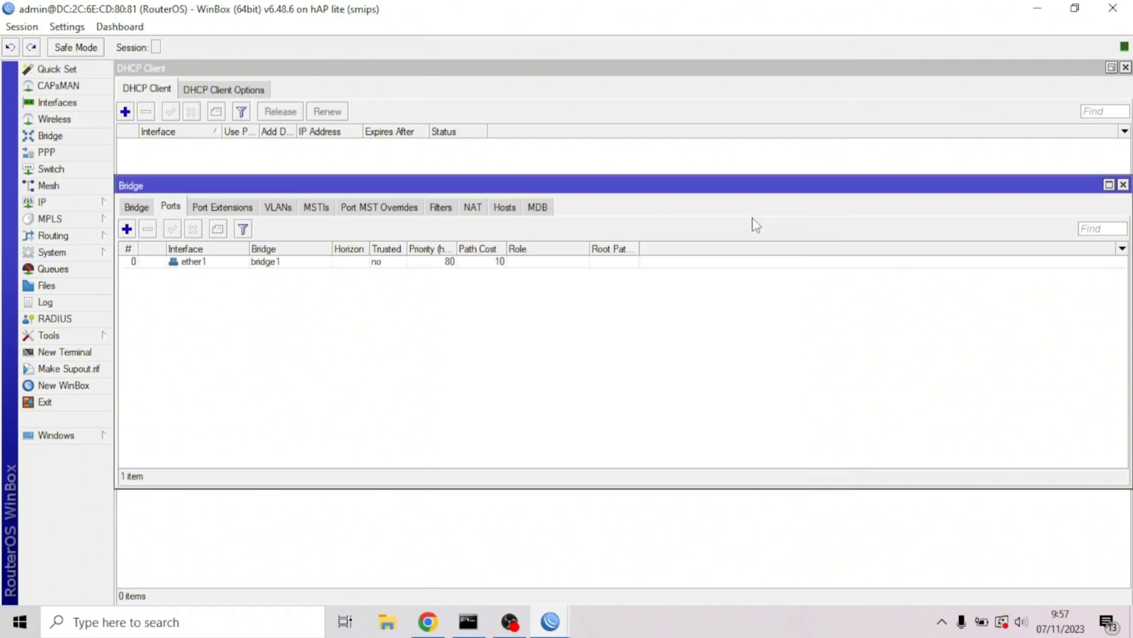
# Add ether2 as a second port of bridge1
pyautogui.click(126, 229)
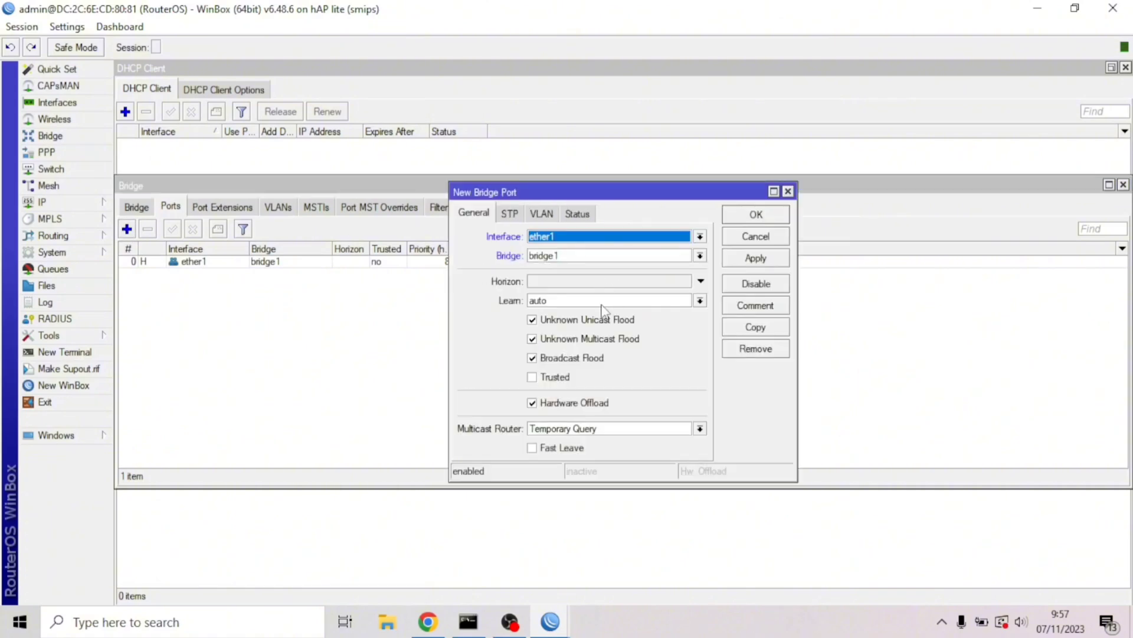
pyautogui.click(700, 236)
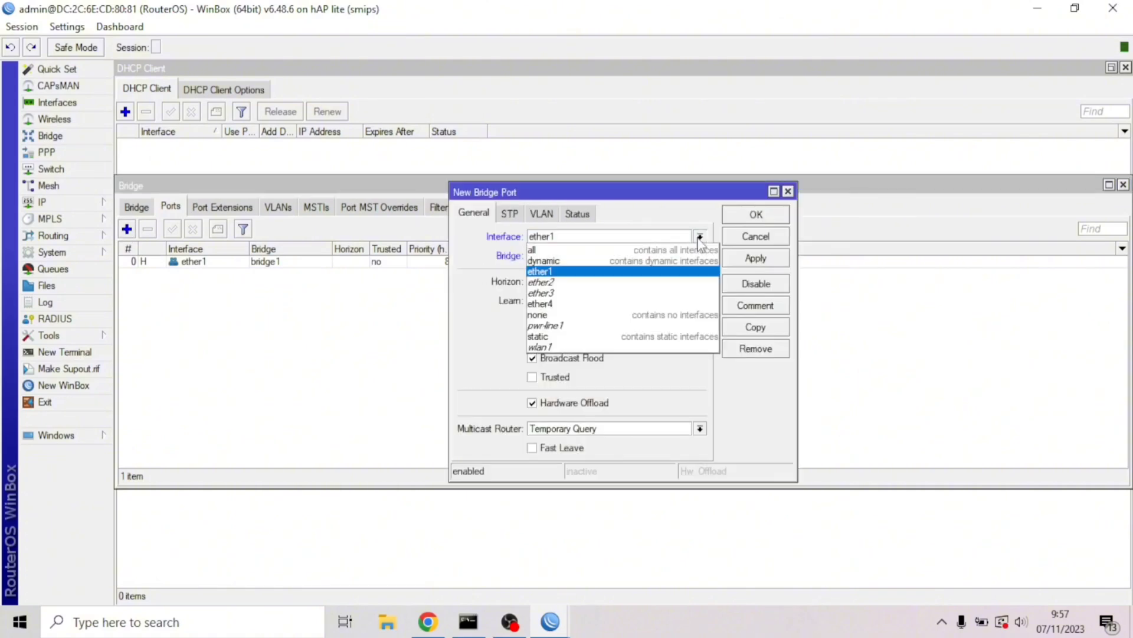
pyautogui.click(679, 283)
pyautogui.click(755, 259)
pyautogui.click(700, 237)
pyautogui.click(654, 294)
pyautogui.click(779, 258)
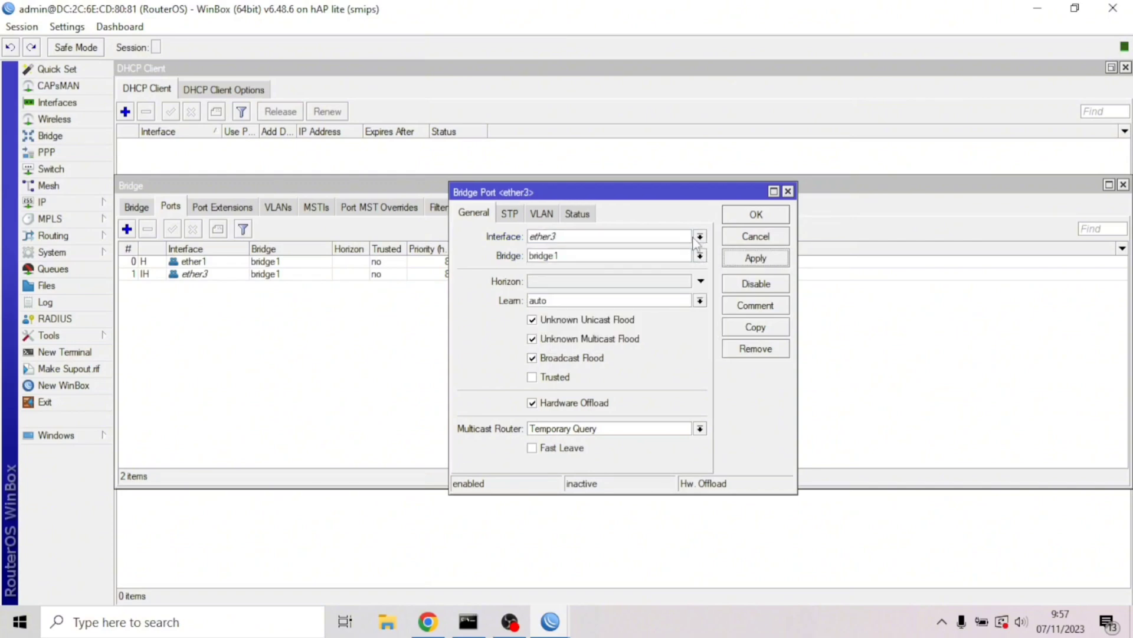
pyautogui.click(695, 237)
pyautogui.click(697, 283)
pyautogui.click(745, 255)
# Copy the port entry to add ether3 to bridge1, then bring up the switch chip settings
pyautogui.click(750, 330)
pyautogui.click(720, 256)
pyautogui.click(644, 314)
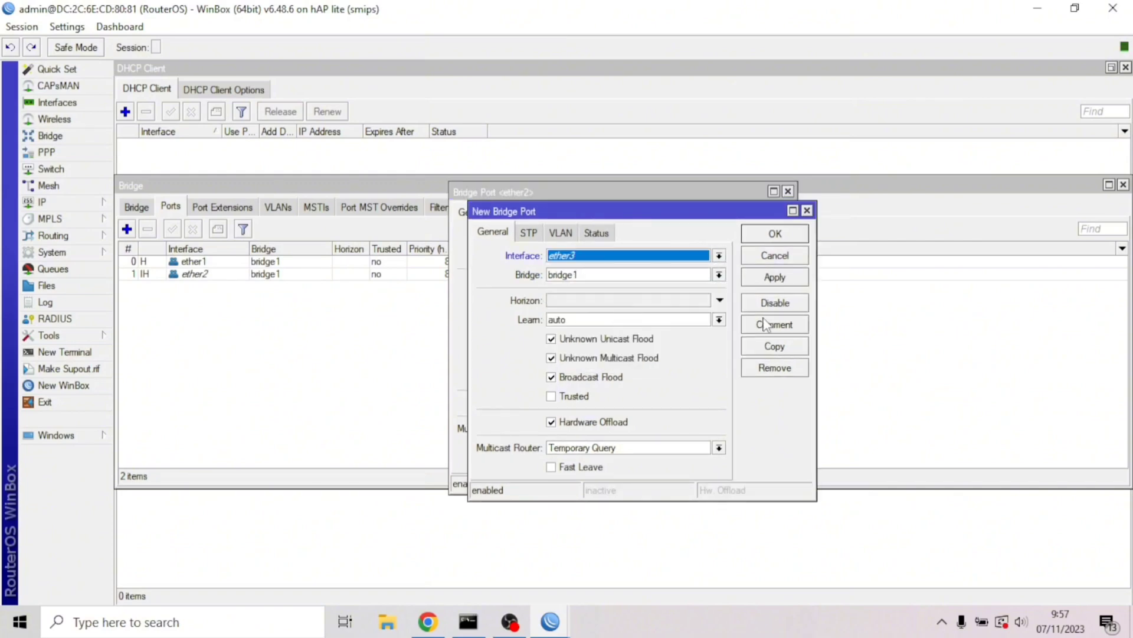
pyautogui.click(775, 277)
pyautogui.click(773, 235)
pyautogui.click(769, 236)
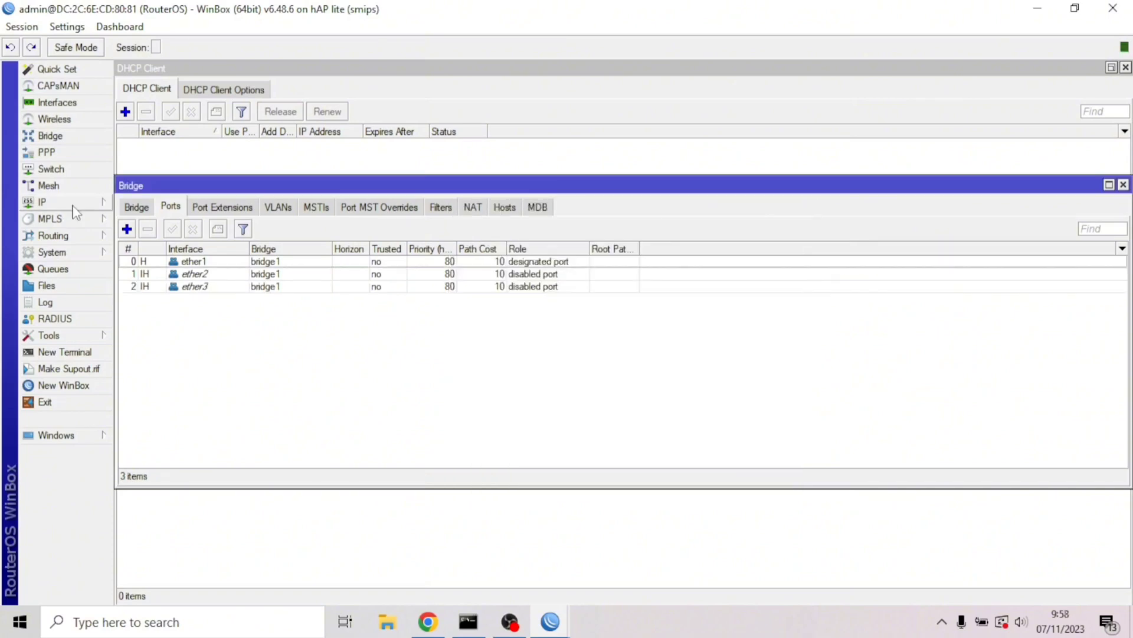
pyautogui.click(66, 171)
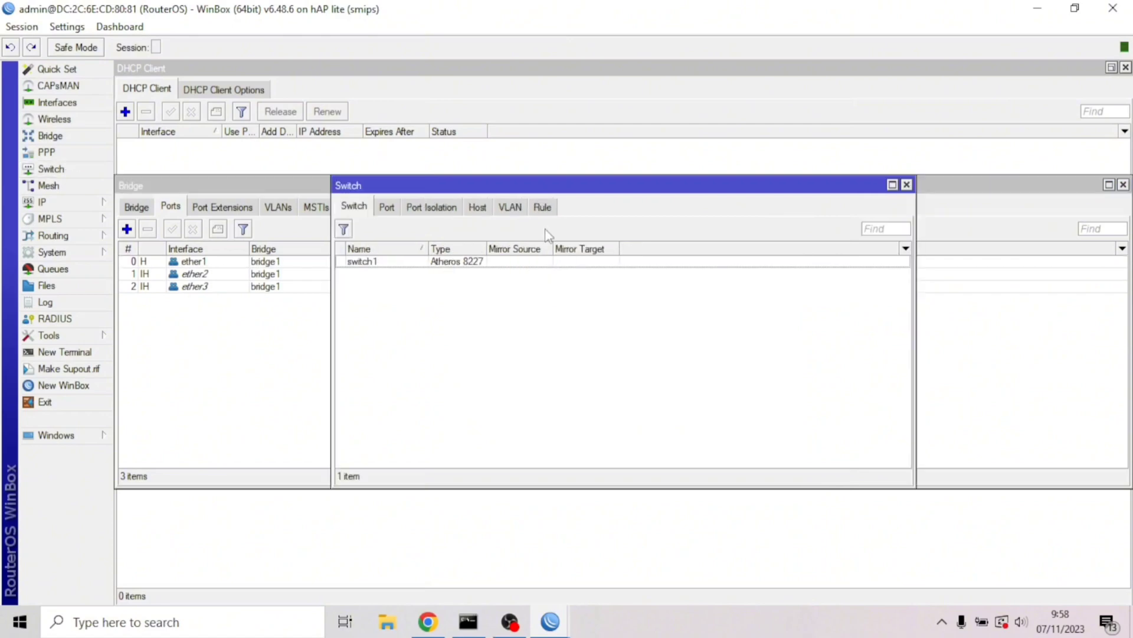
# Add switch VLAN 10 with member ports ether1 and ether2
pyautogui.click(508, 209)
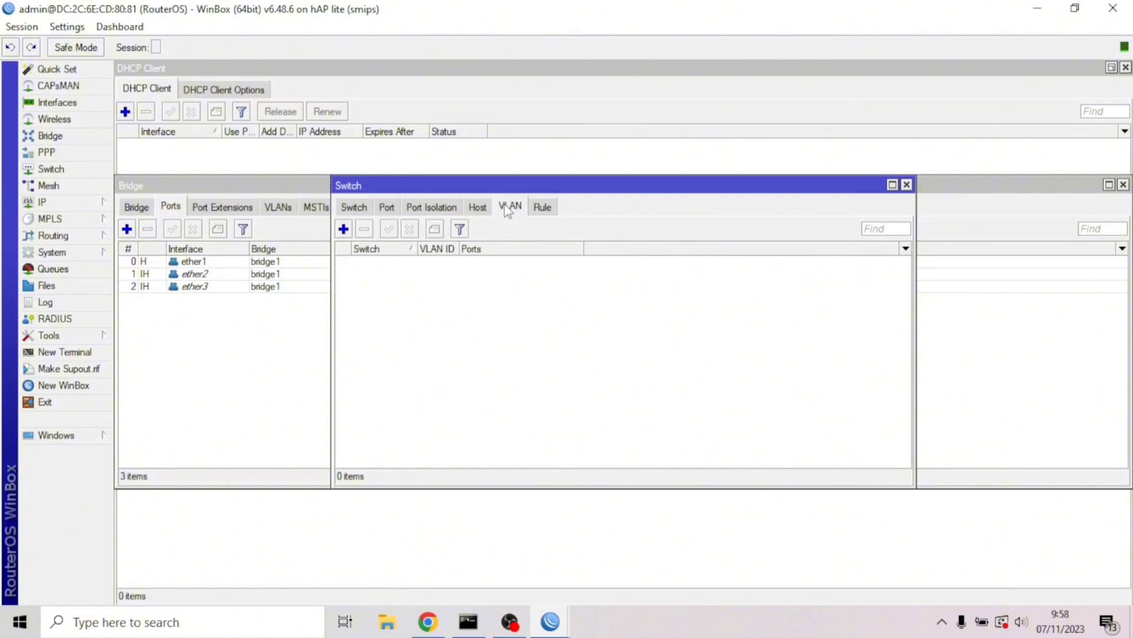
pyautogui.click(343, 229)
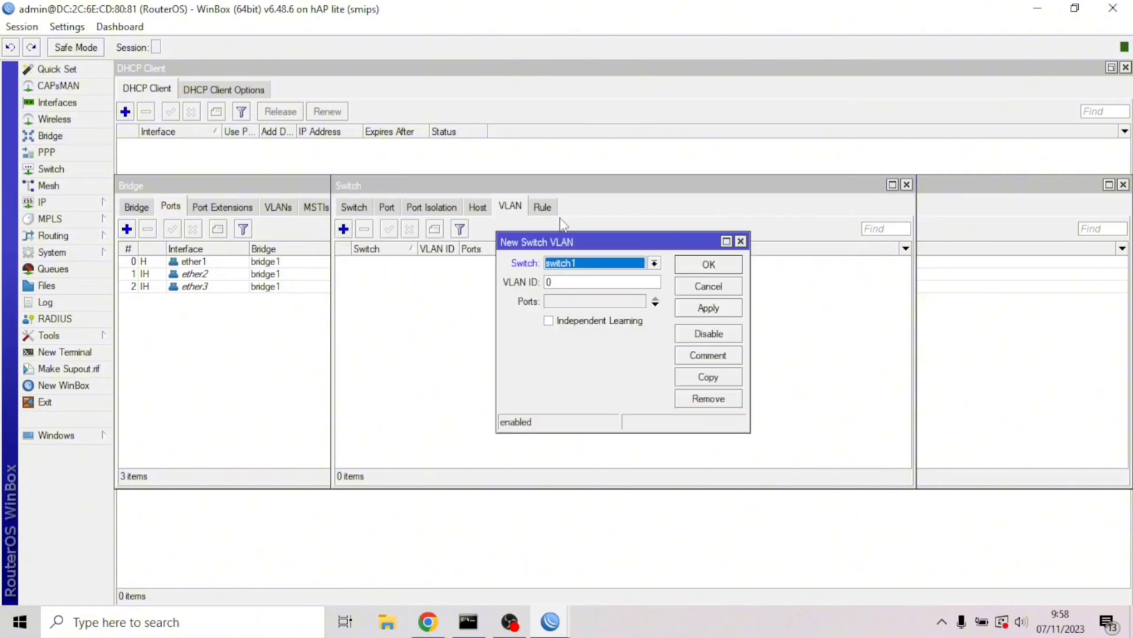
pyautogui.click(584, 278)
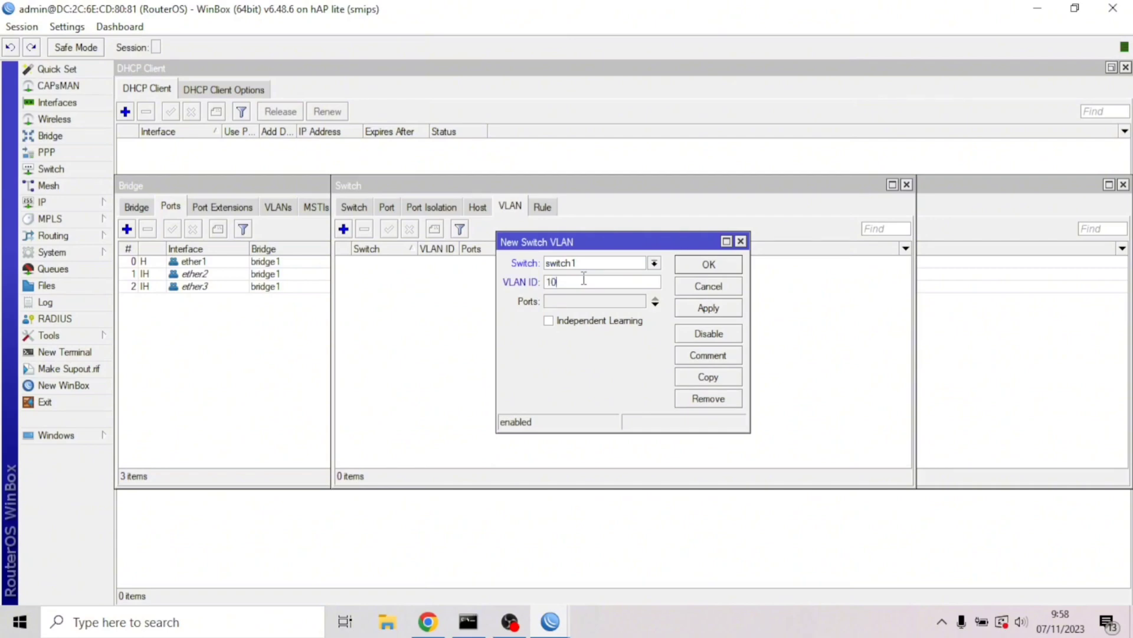
pyautogui.click(637, 302)
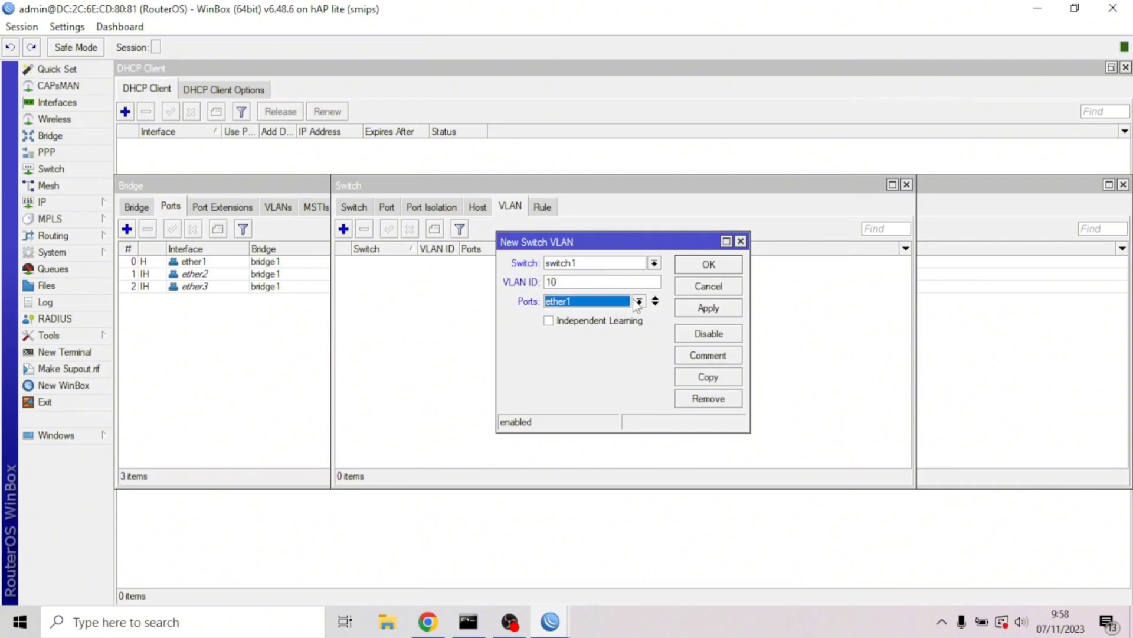
pyautogui.click(655, 304)
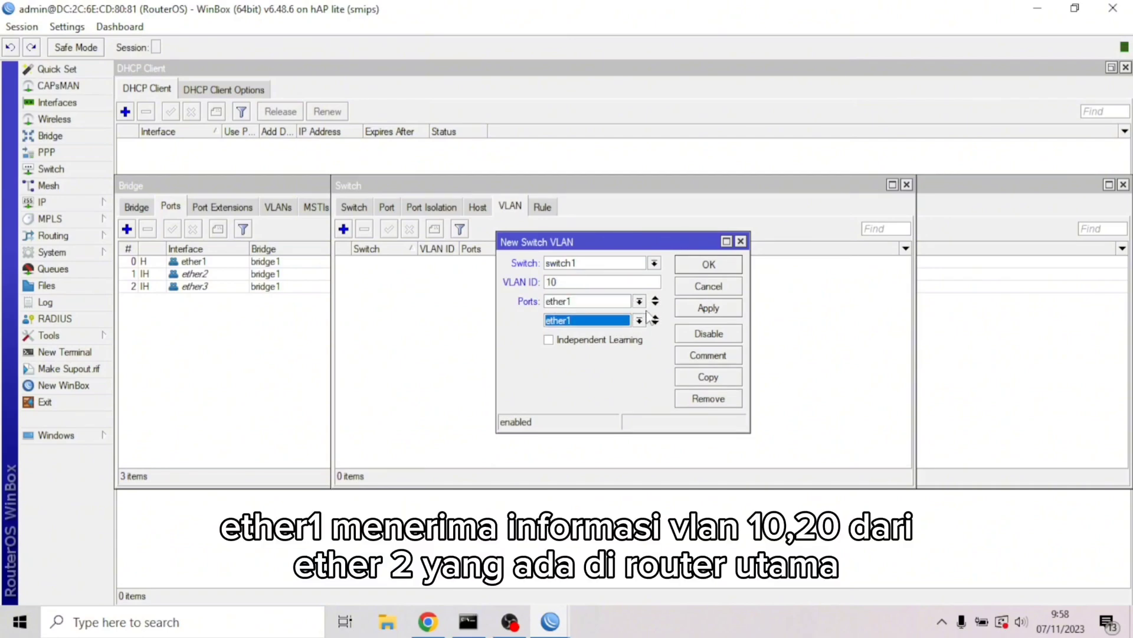
pyautogui.click(640, 320)
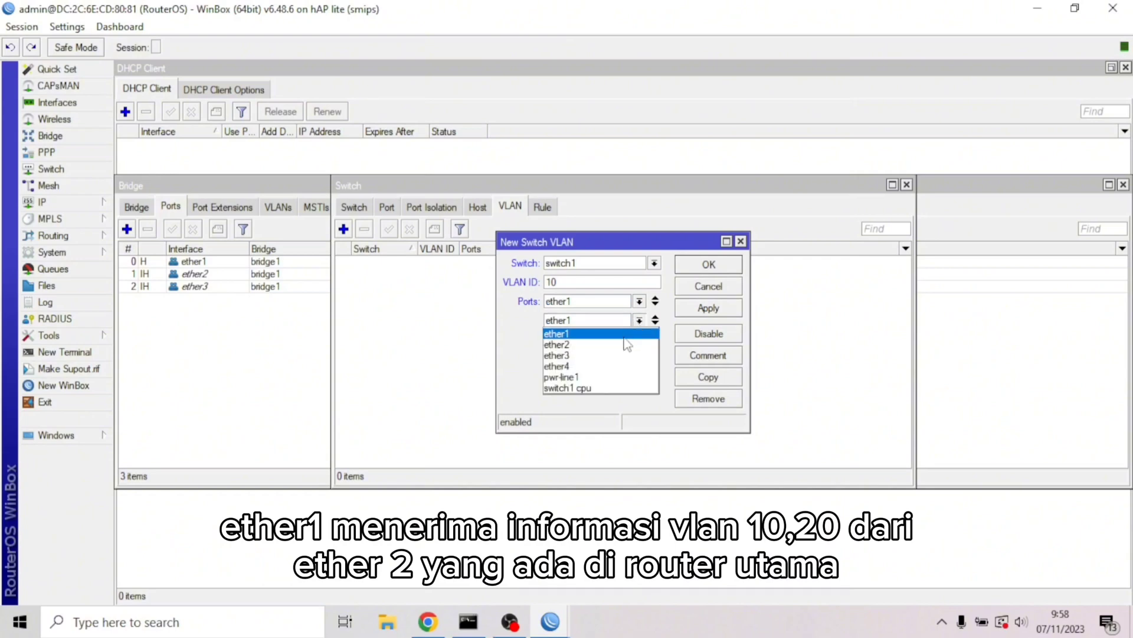
pyautogui.click(620, 340)
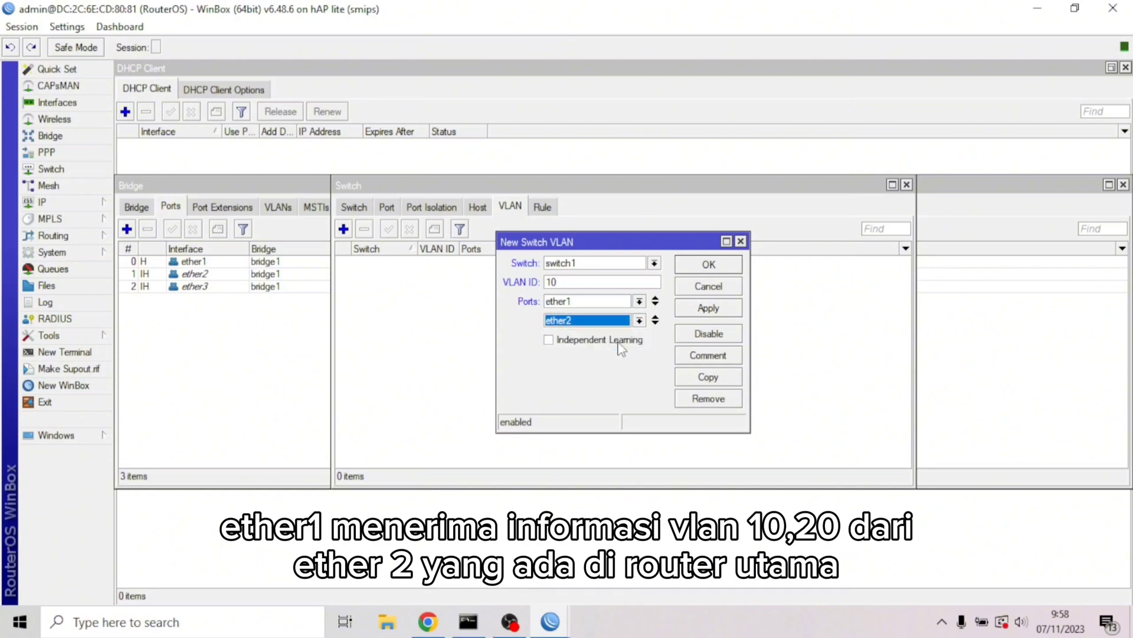
pyautogui.click(699, 309)
# Copy VLAN 10 into VLAN 20 with ports ether1 and ether3
pyautogui.click(709, 377)
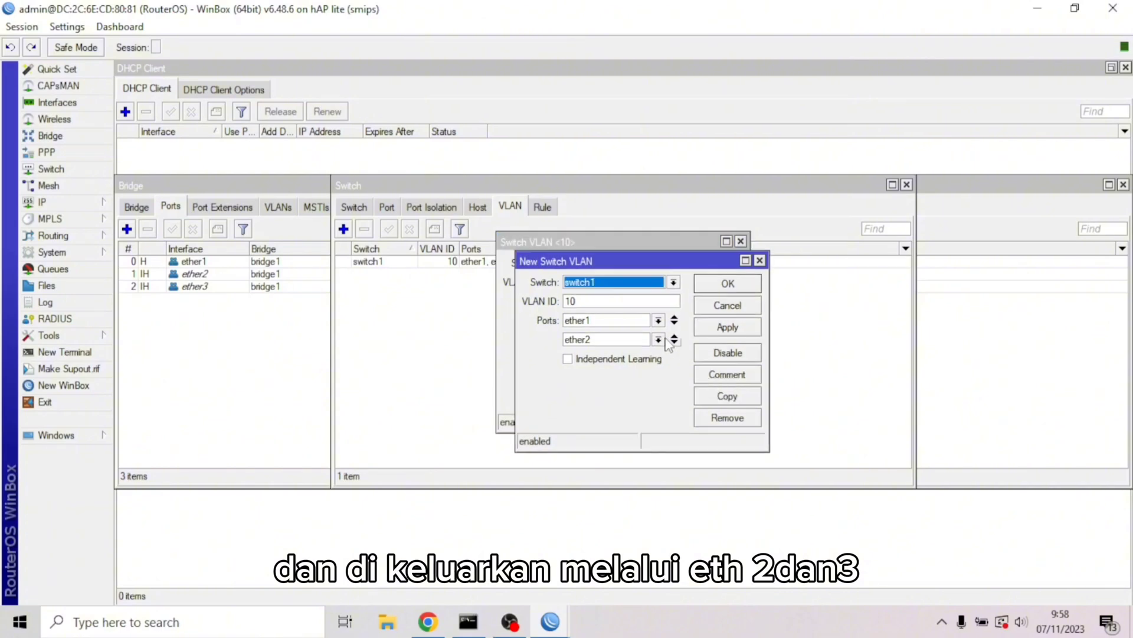
pyautogui.click(625, 303)
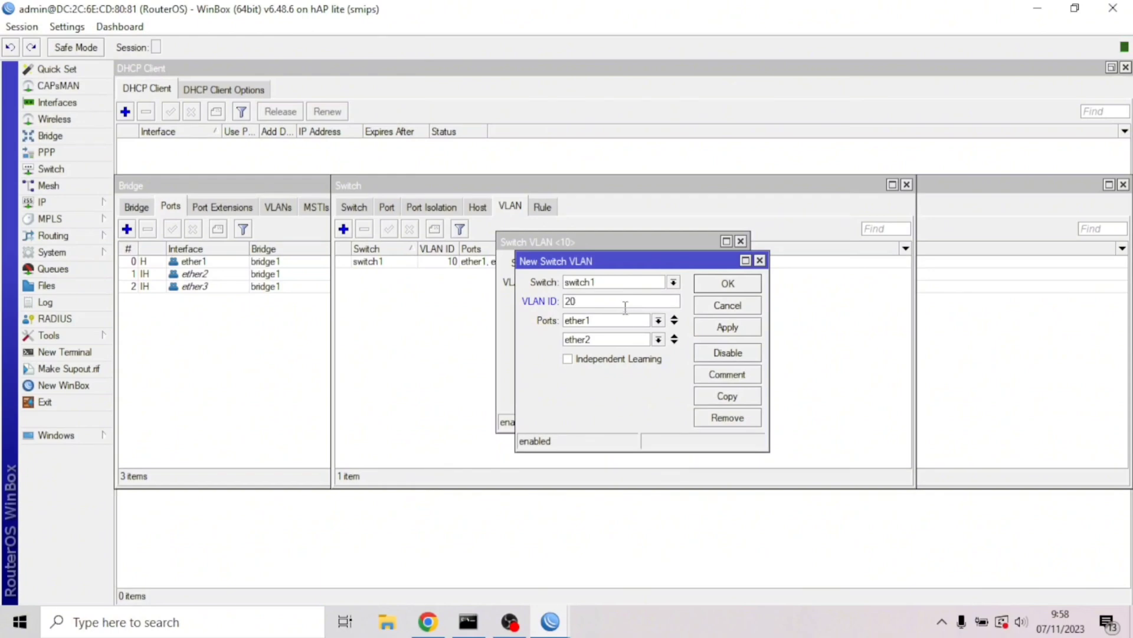
pyautogui.click(652, 341)
pyautogui.click(624, 376)
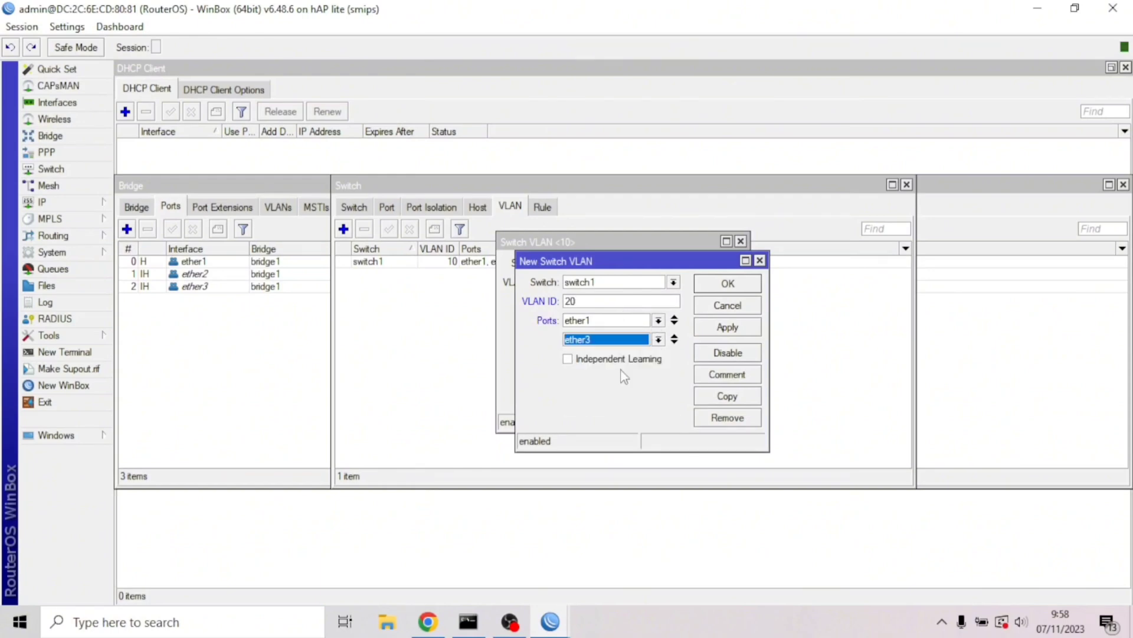
pyautogui.click(732, 328)
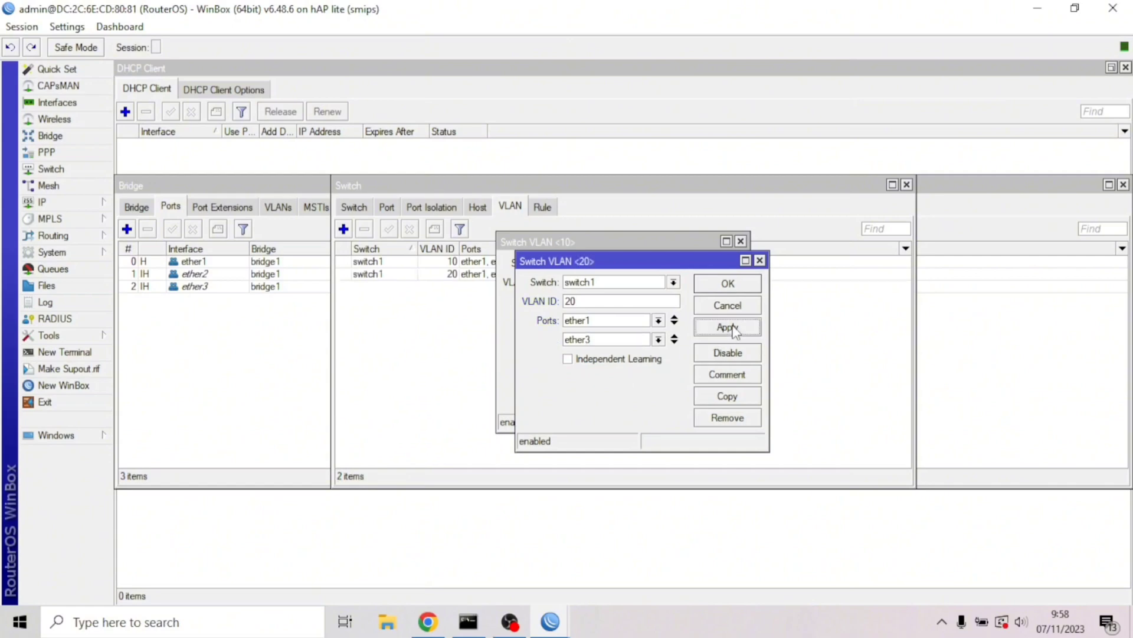
pyautogui.click(732, 290)
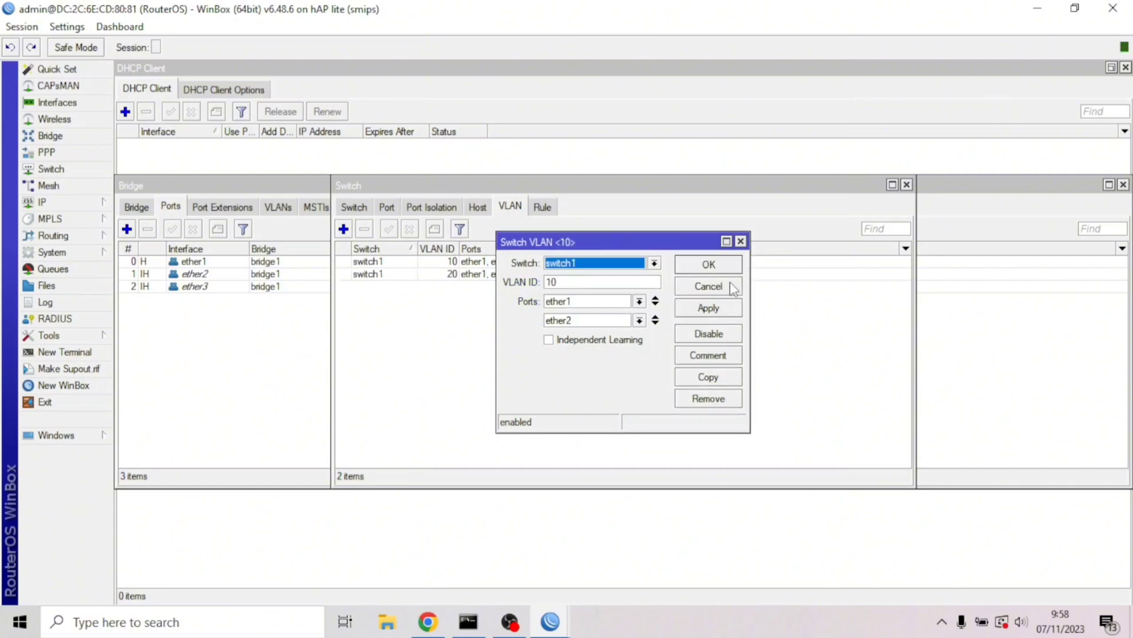
pyautogui.click(720, 269)
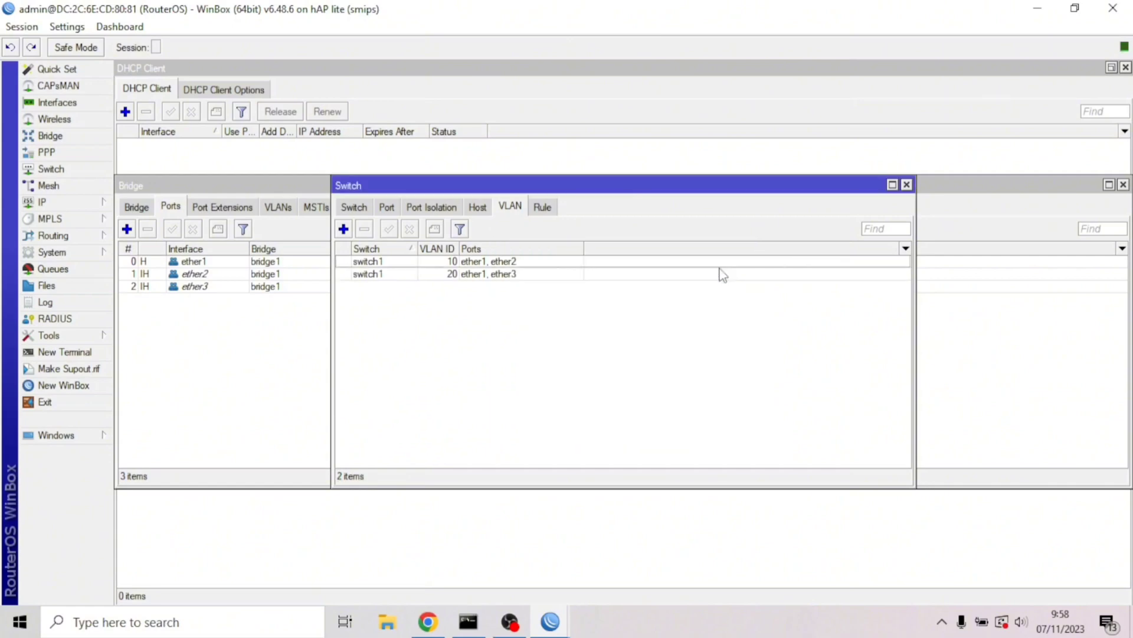
# Set switch port ether1 to secure VLAN mode, adding VLAN headers if missing
pyautogui.click(386, 208)
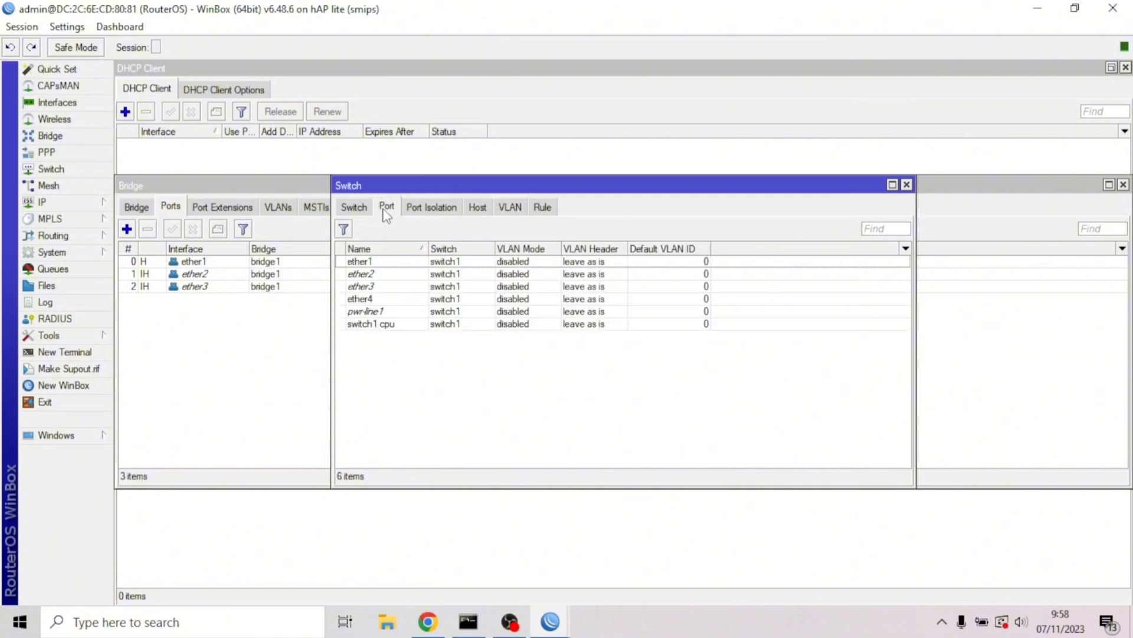
pyautogui.doubleClick(415, 261)
pyautogui.click(619, 331)
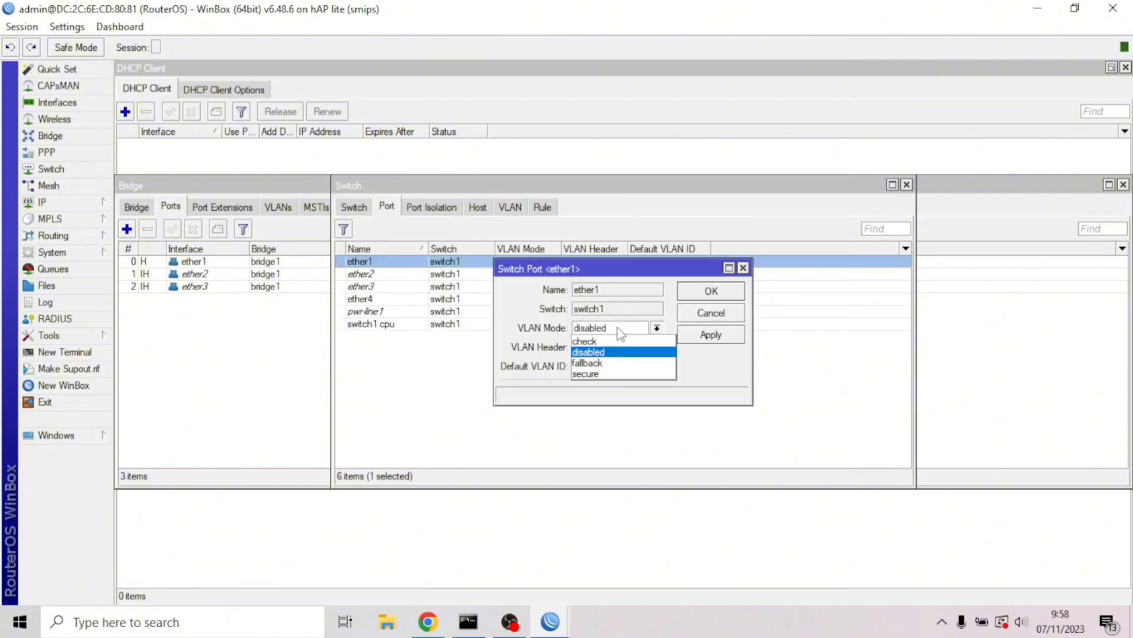
pyautogui.click(606, 374)
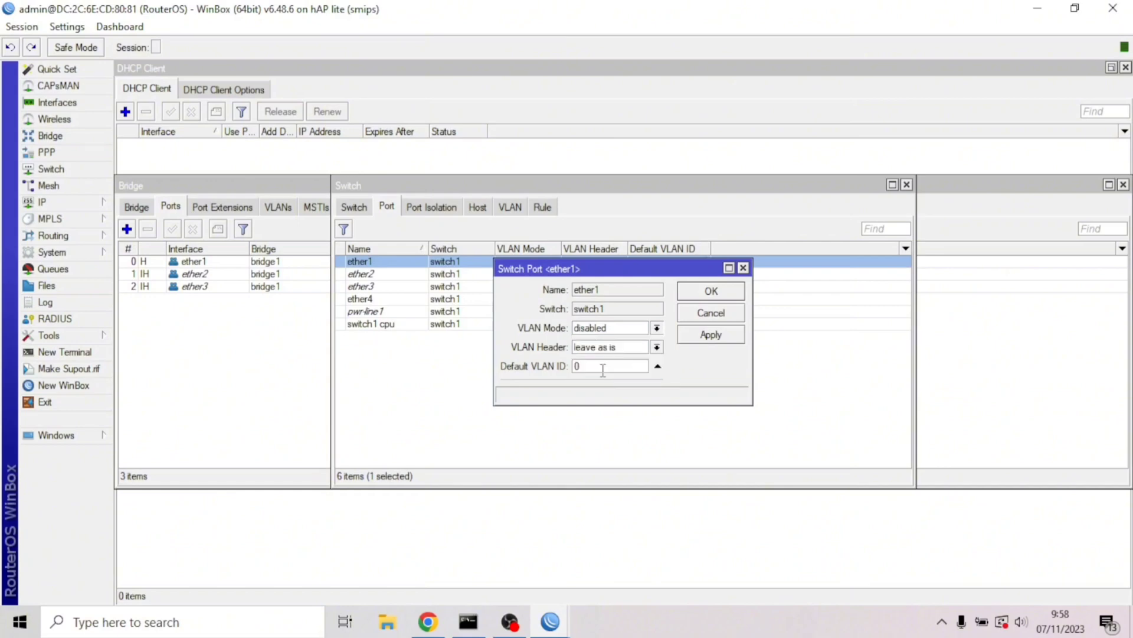
pyautogui.click(623, 348)
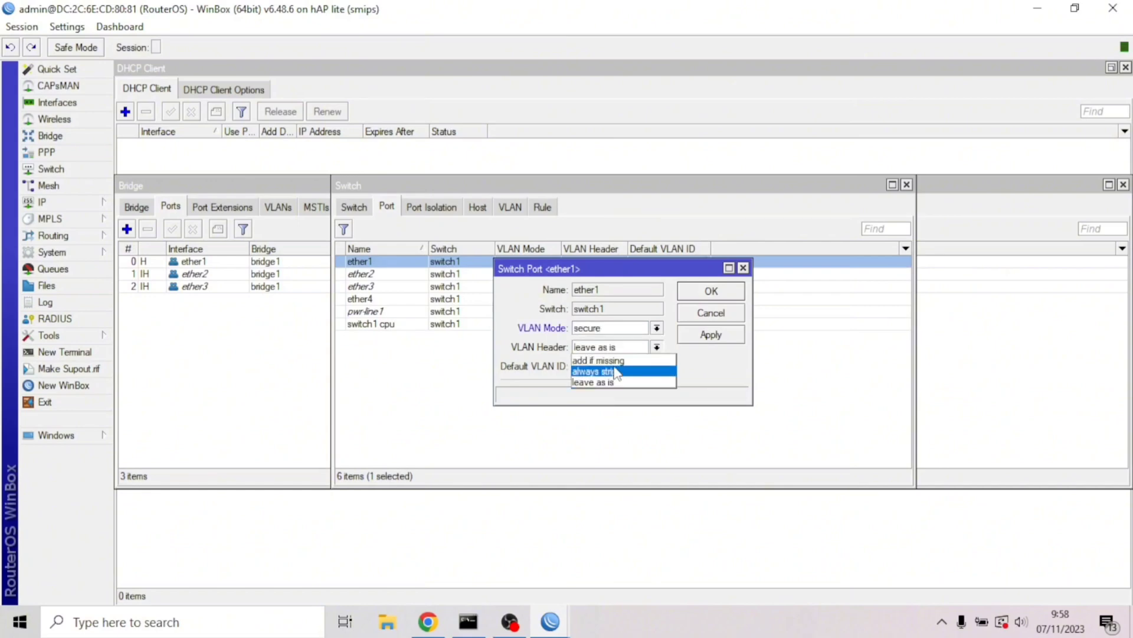
pyautogui.click(615, 361)
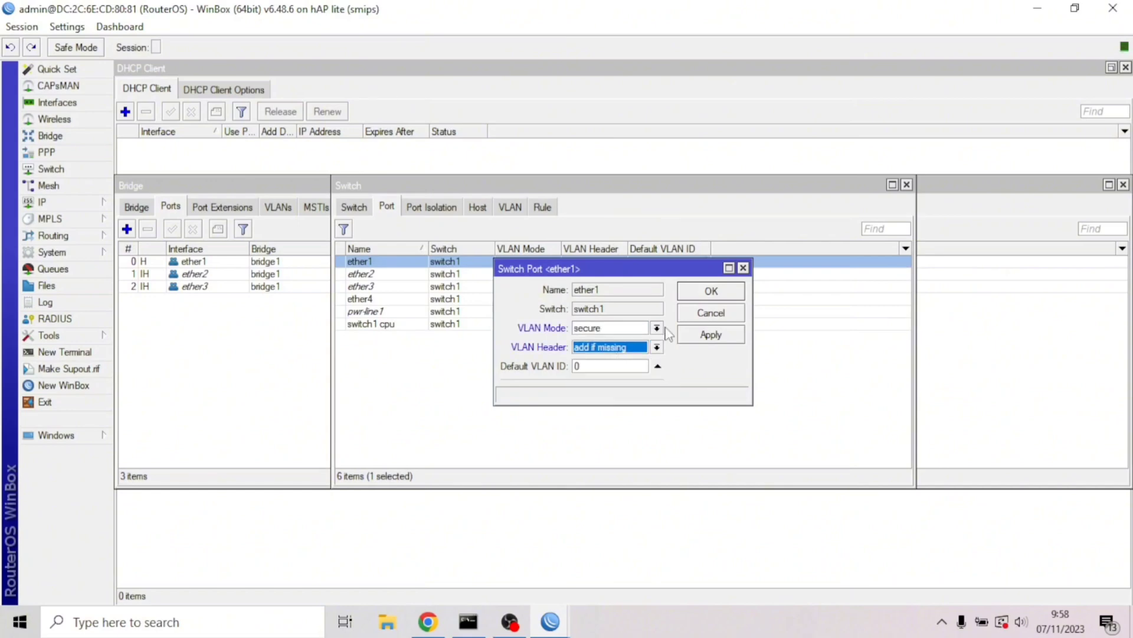
pyautogui.click(704, 336)
pyautogui.click(707, 293)
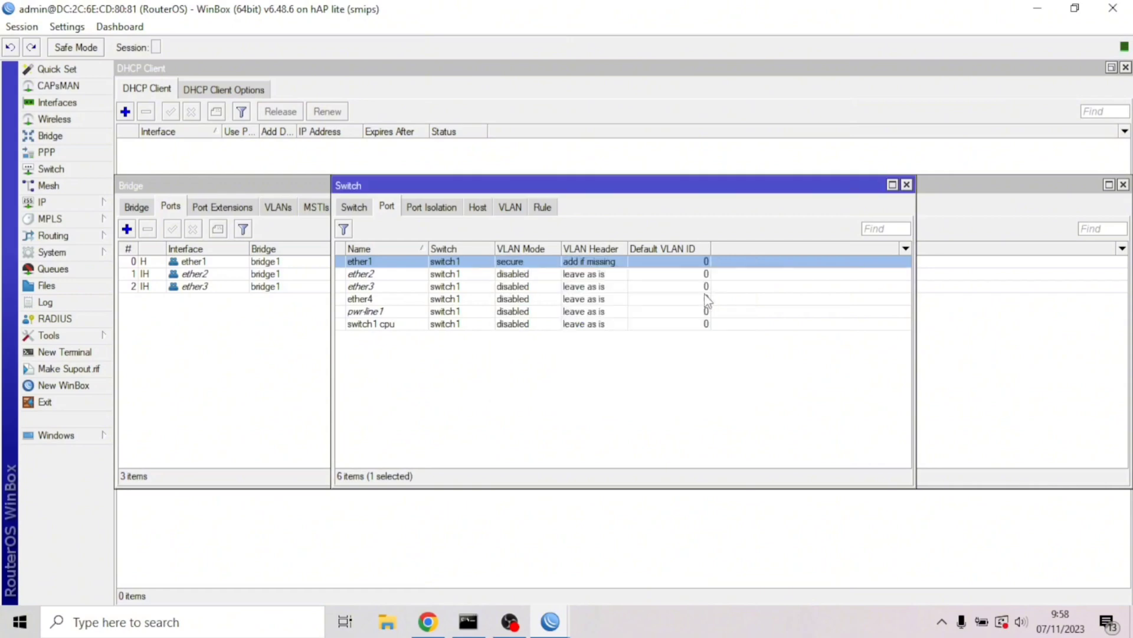
# Set ether2 to secure VLAN mode, always strip headers, default VLAN ID 10
pyautogui.doubleClick(572, 275)
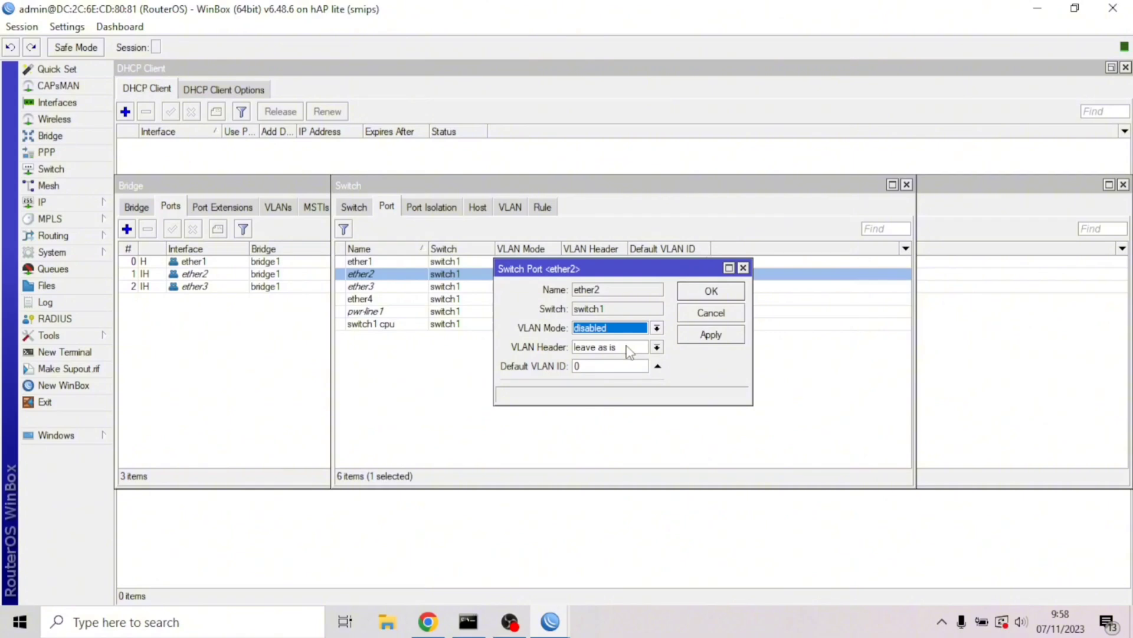
pyautogui.click(631, 335)
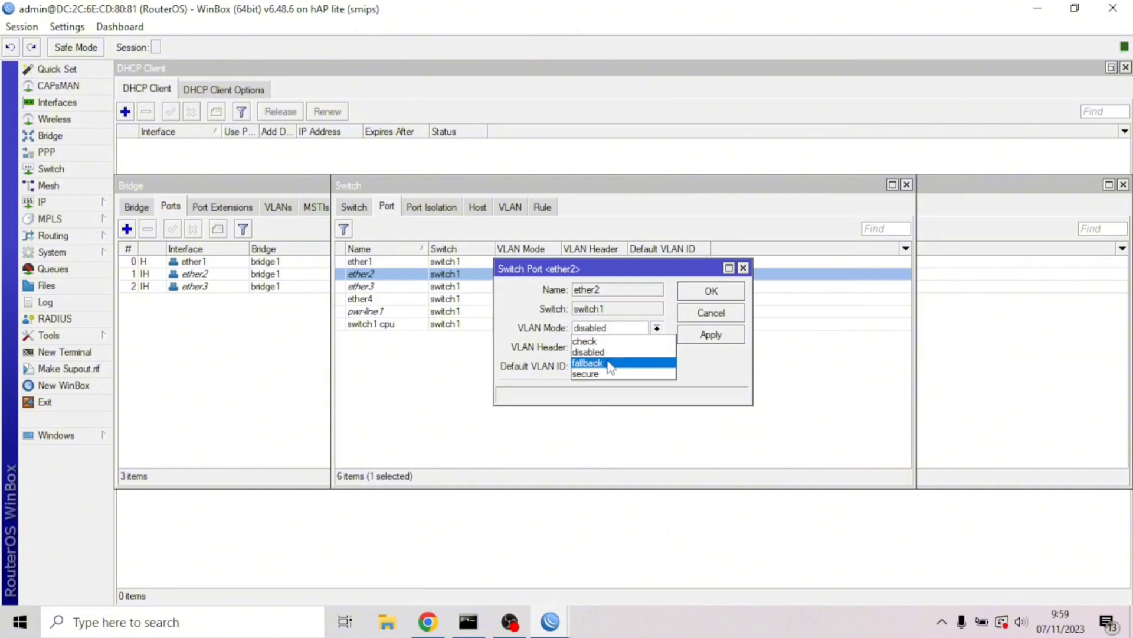
pyautogui.click(607, 375)
pyautogui.click(614, 349)
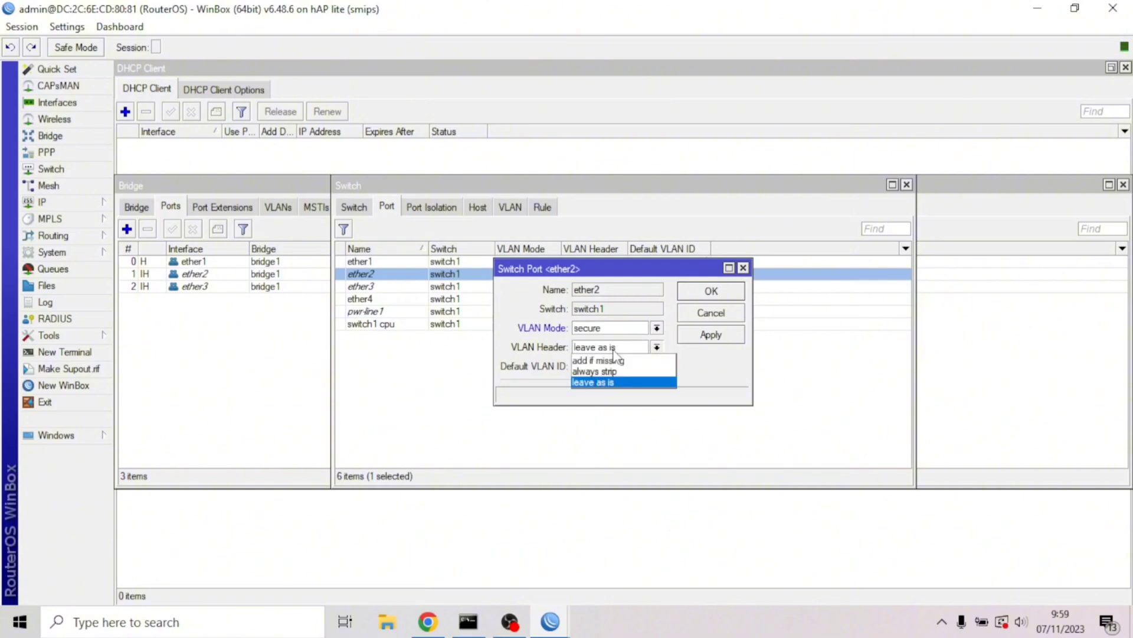
pyautogui.click(611, 371)
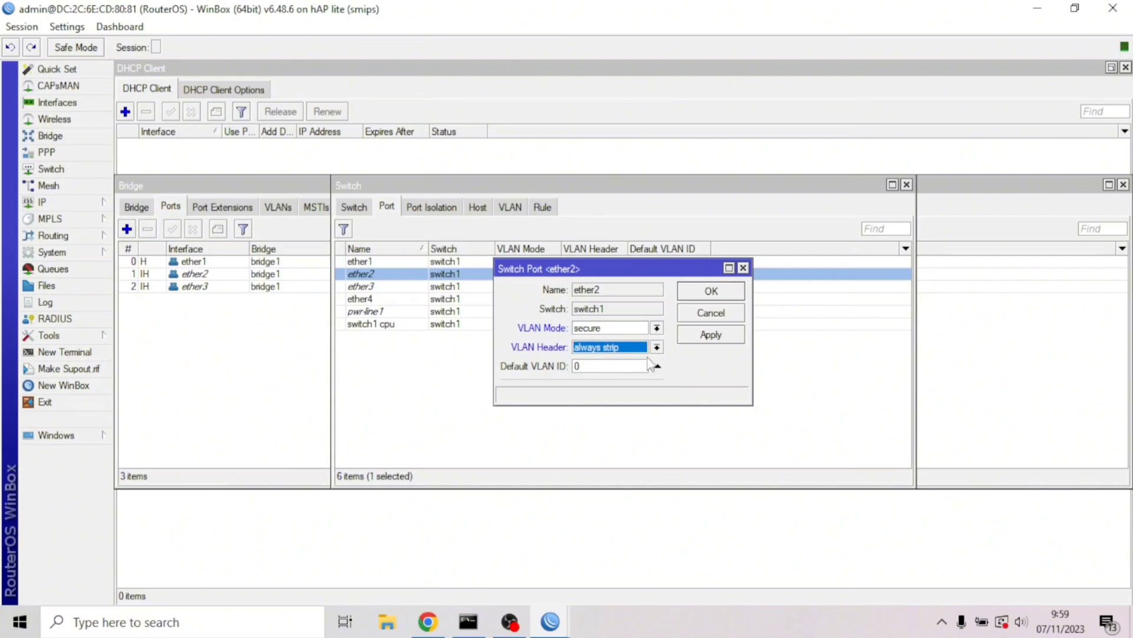
pyautogui.click(630, 365)
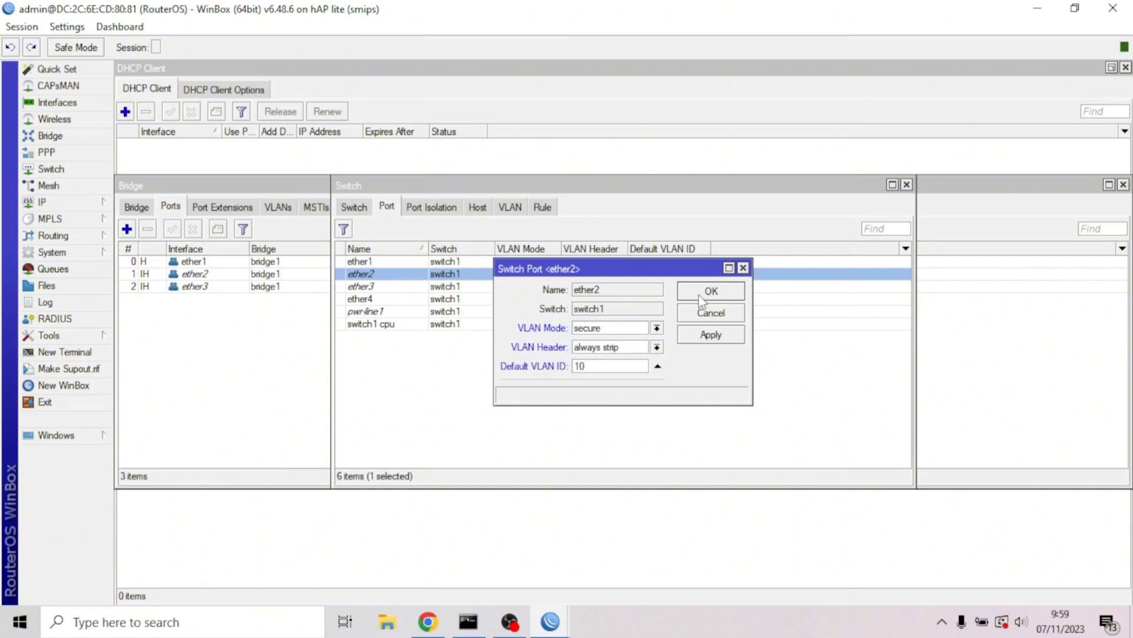
pyautogui.click(699, 335)
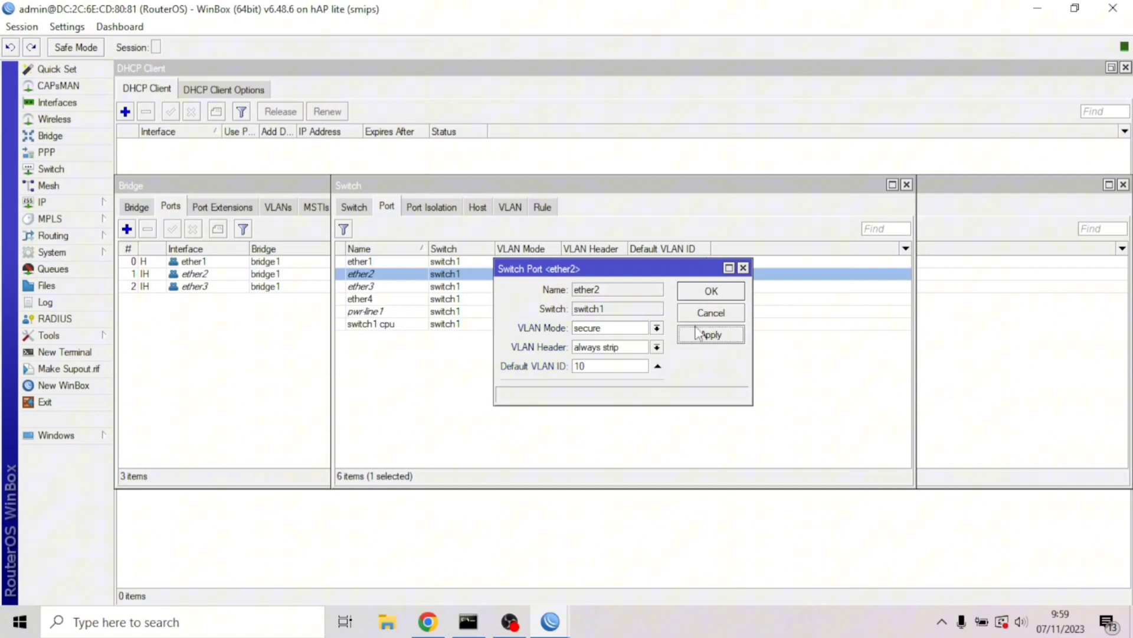
pyautogui.click(711, 291)
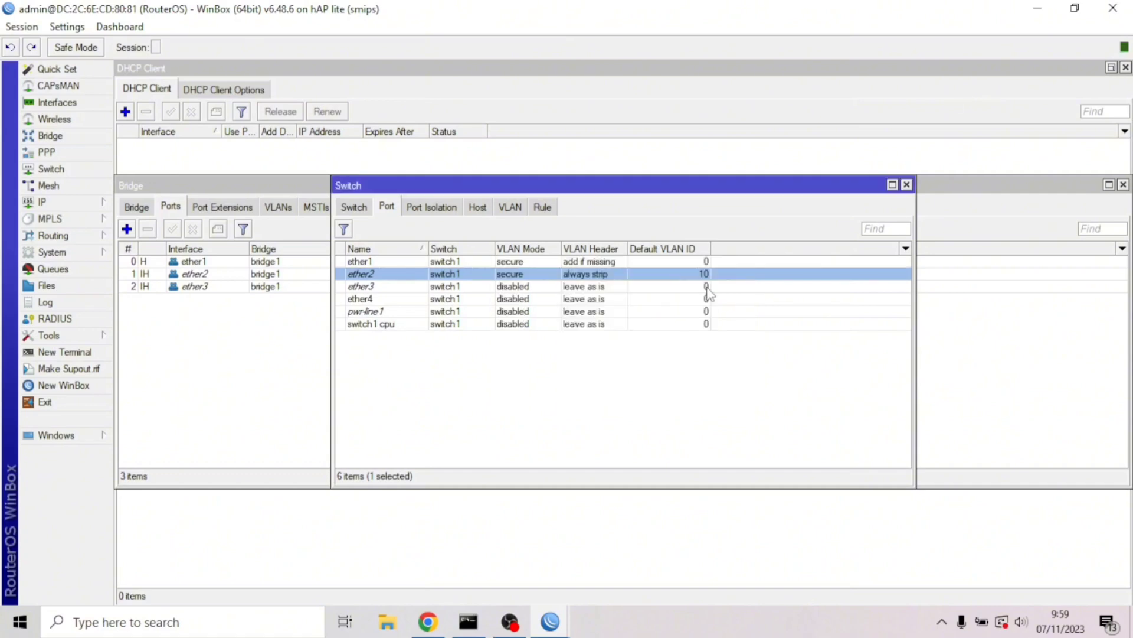
# Set ether3 to secure VLAN mode, always strip headers, default VLAN ID 20
pyautogui.doubleClick(449, 286)
pyautogui.click(611, 328)
pyautogui.click(602, 370)
pyautogui.click(610, 347)
pyautogui.click(604, 366)
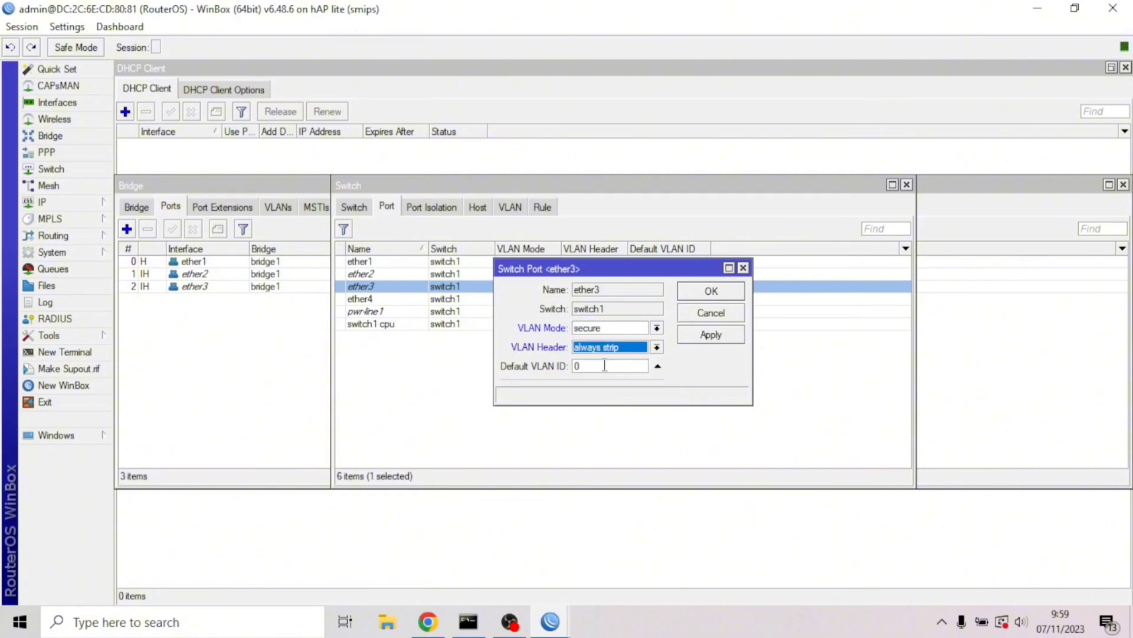
pyautogui.press('BackSpace')
pyautogui.write('20')
pyautogui.click(712, 291)
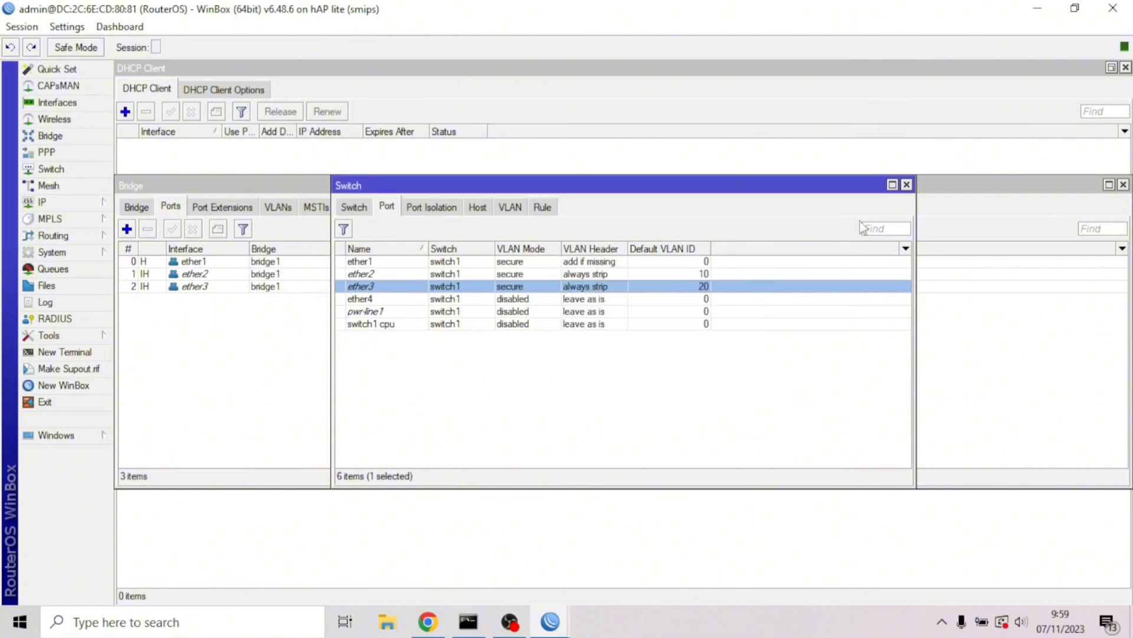
# Close the Switch window, review the empty IP address list, and return to DHCP Client
pyautogui.click(908, 186)
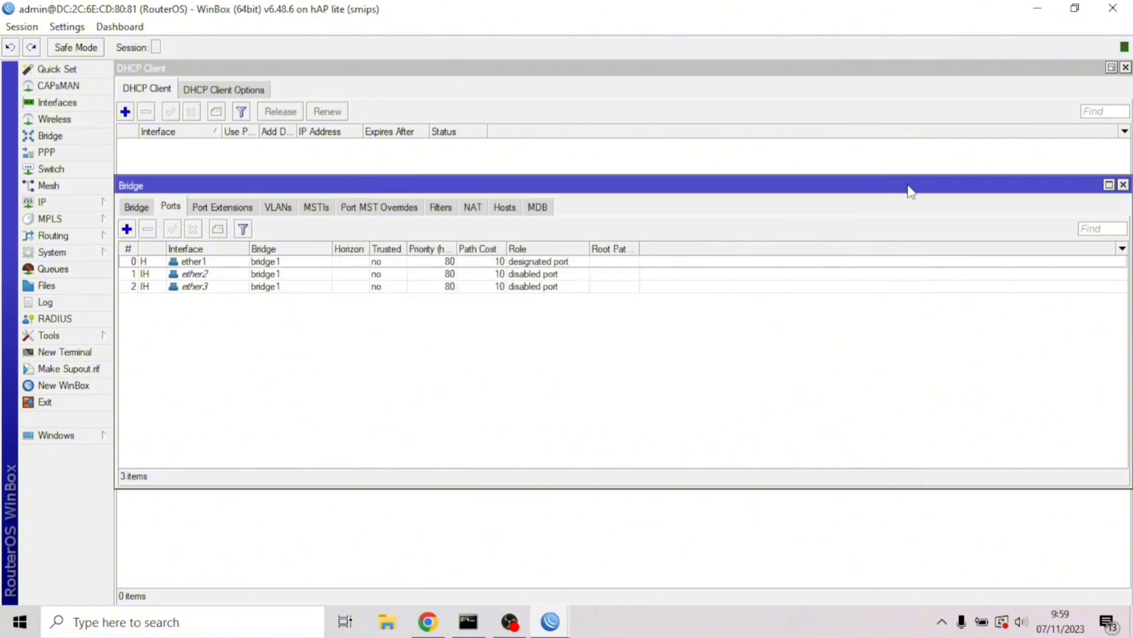
pyautogui.click(54, 204)
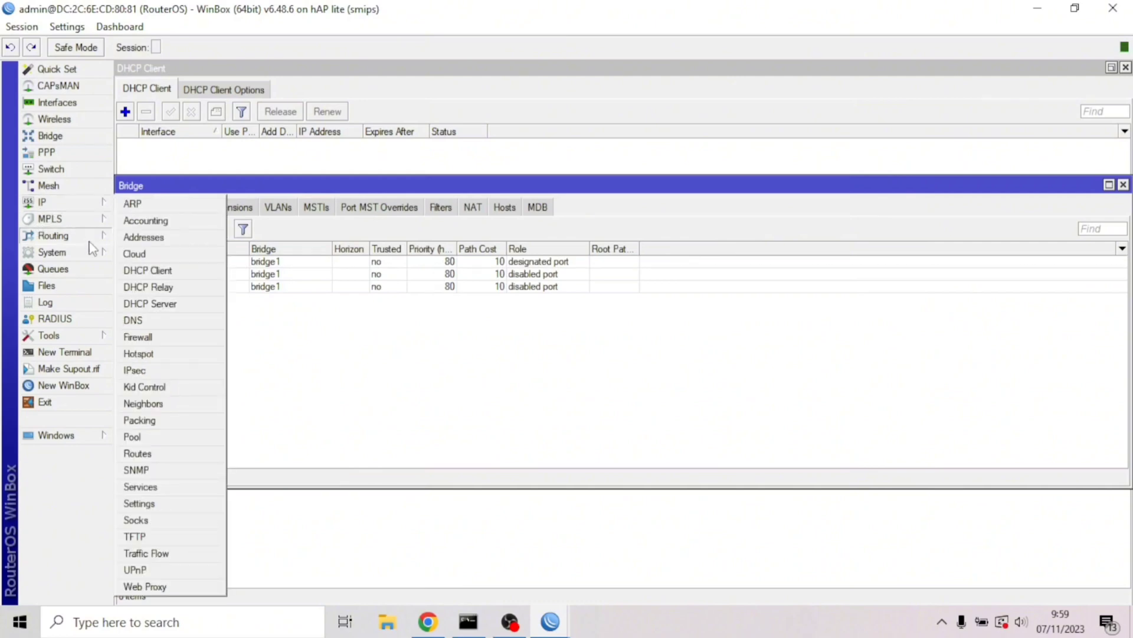
pyautogui.click(138, 238)
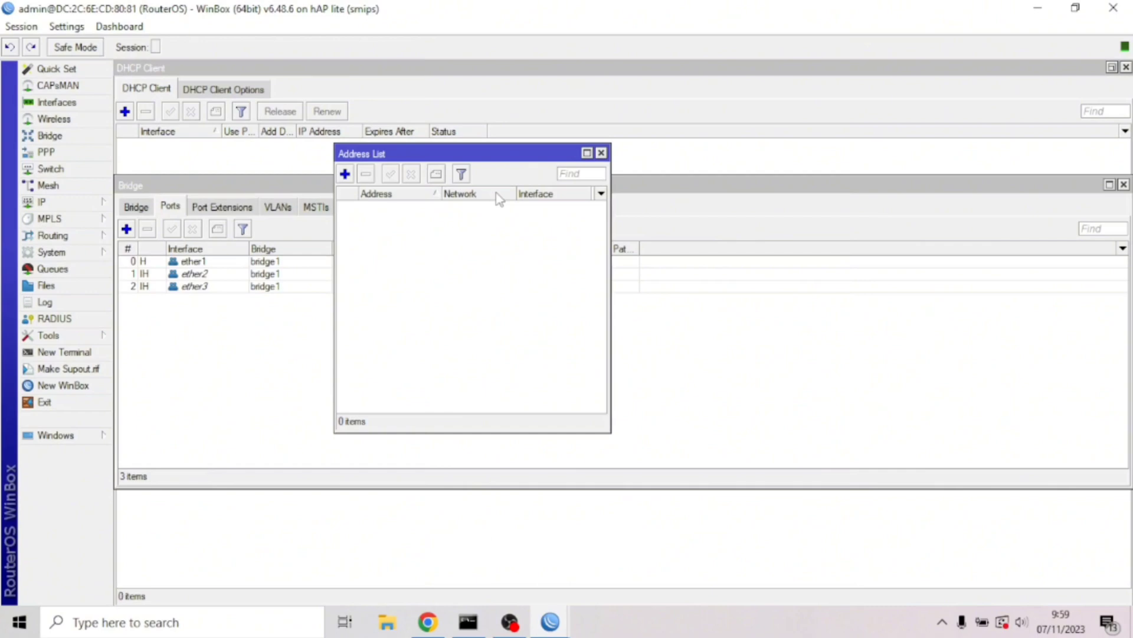
pyautogui.click(602, 154)
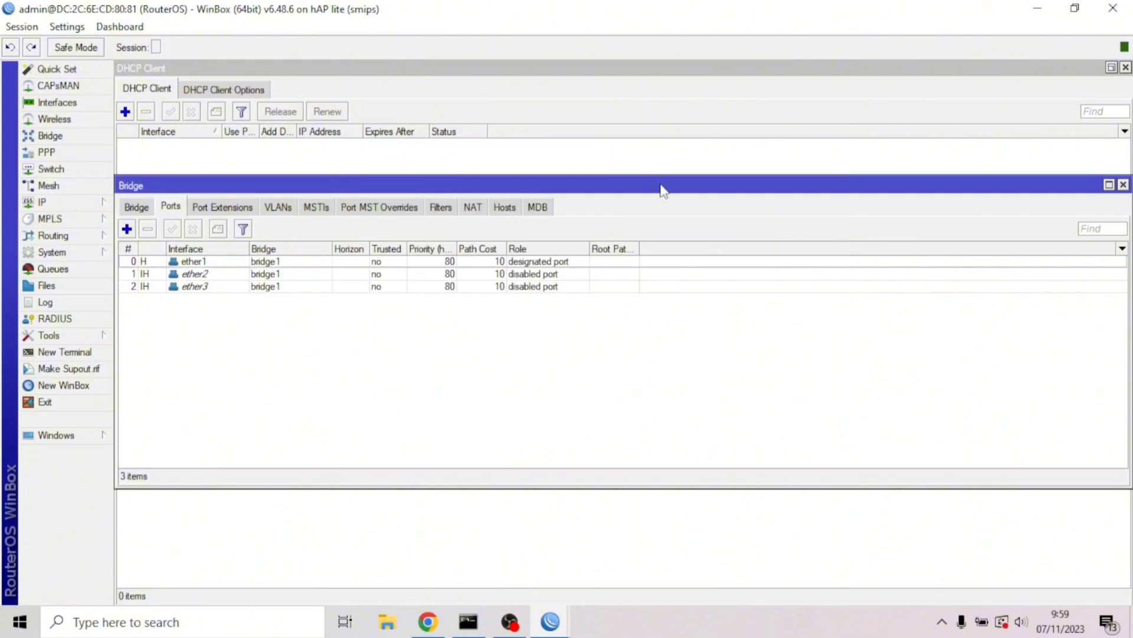
pyautogui.click(666, 174)
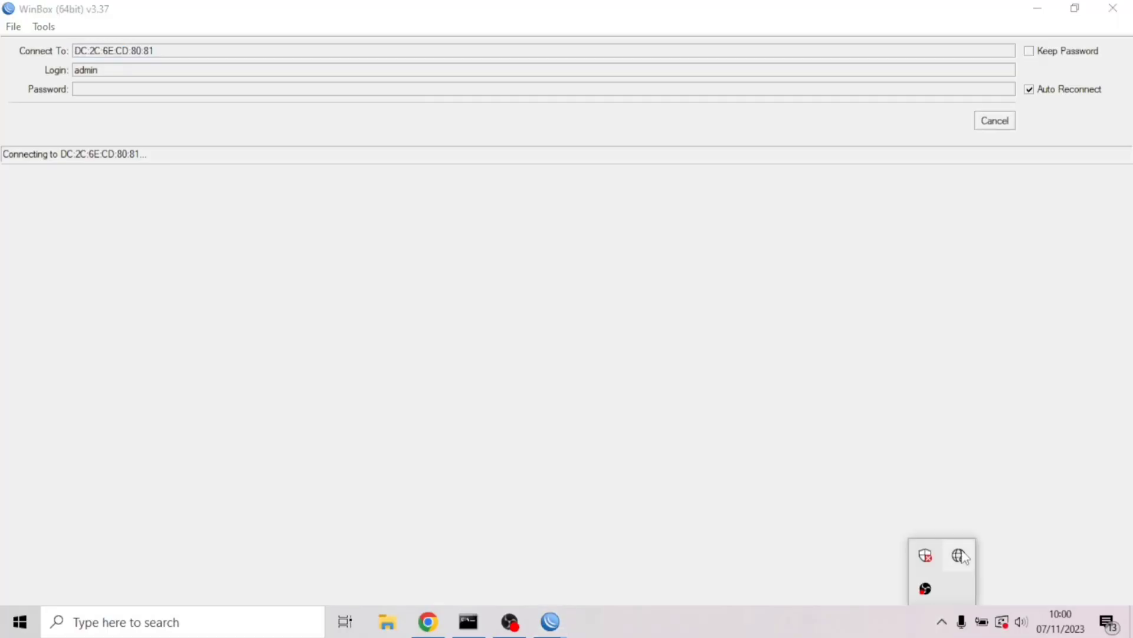
# Open Network & Internet settings from the tray icon and view the Ethernet connection status
pyautogui.rightClick(964, 554)
pyautogui.click(968, 535)
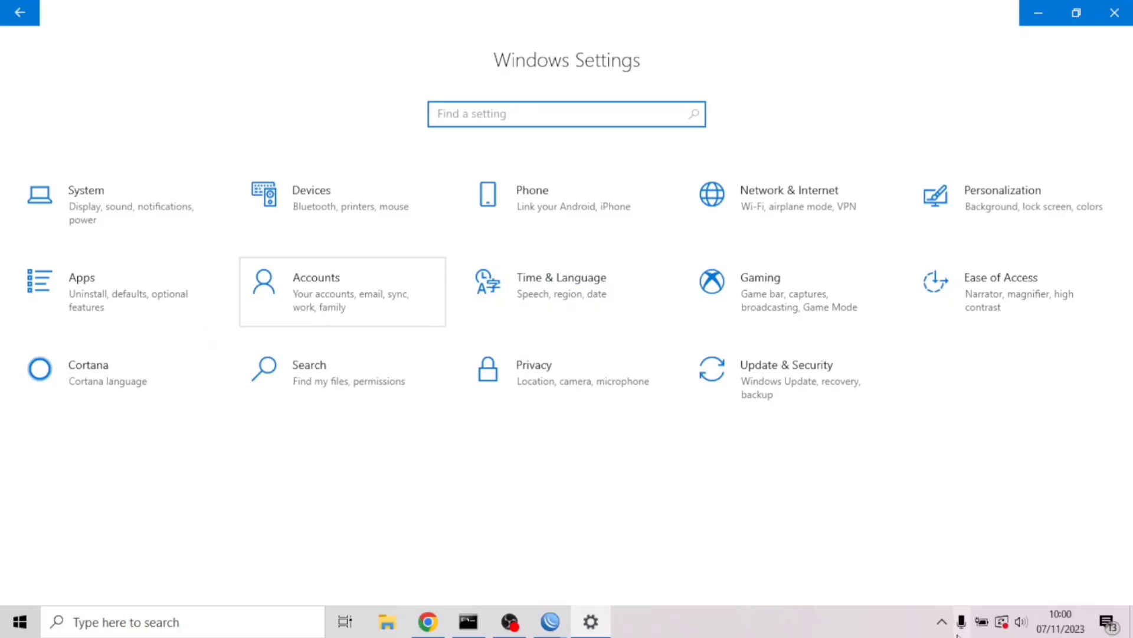
pyautogui.click(942, 622)
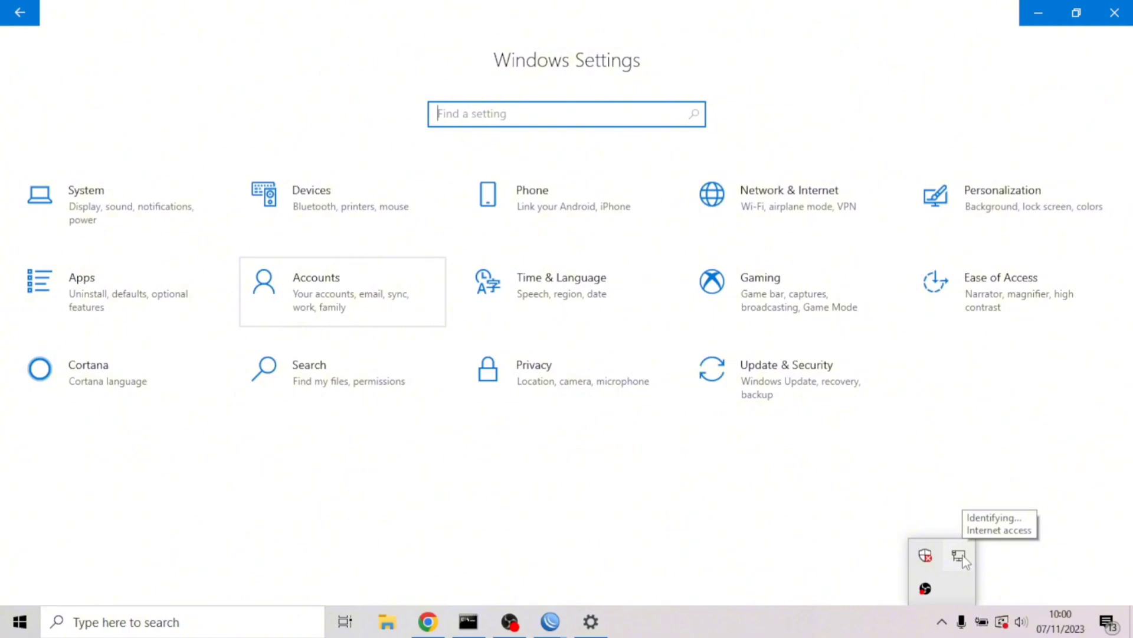
pyautogui.rightClick(964, 560)
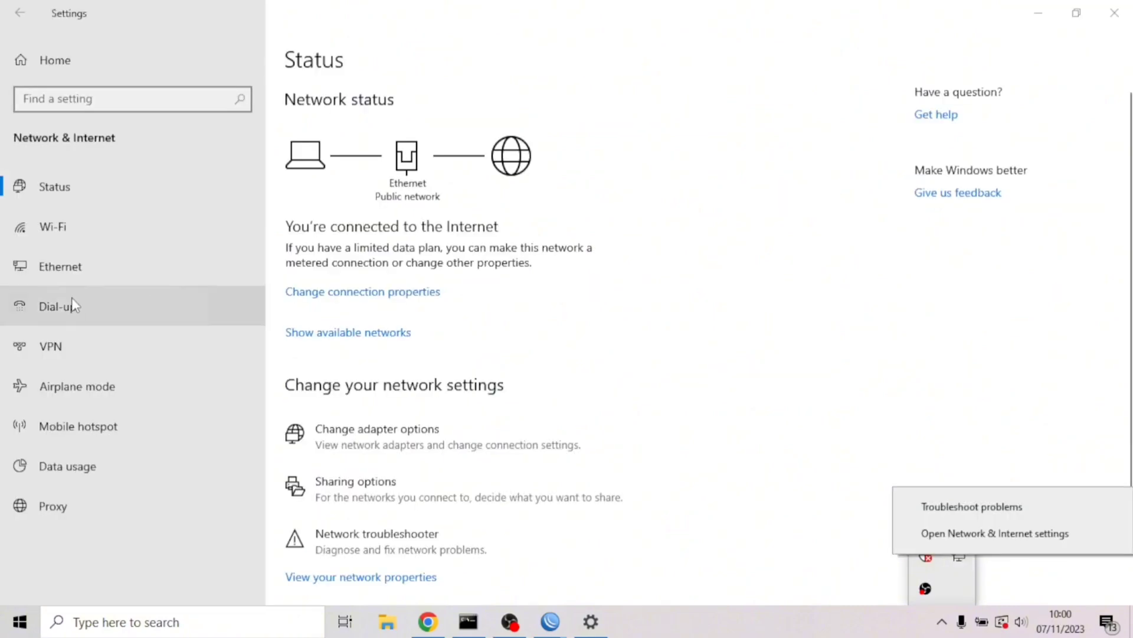
pyautogui.click(89, 277)
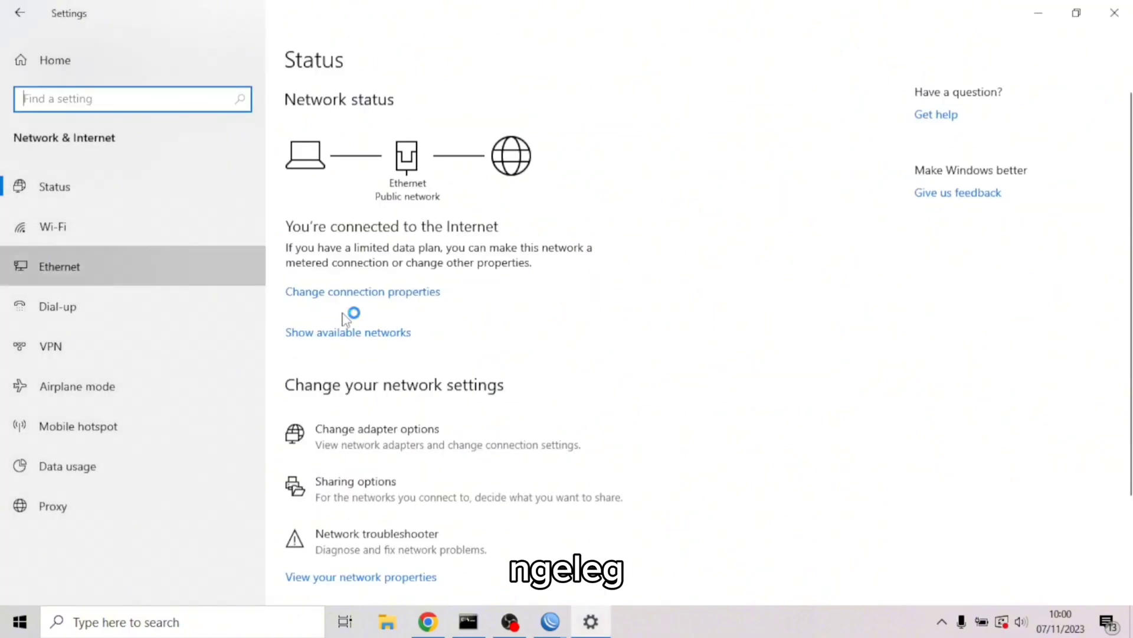
# Run ipconfig and confirm the Ethernet IPv4 address 10.10.10.254 with gateway 10.10.10.1
pyautogui.press('super+r')
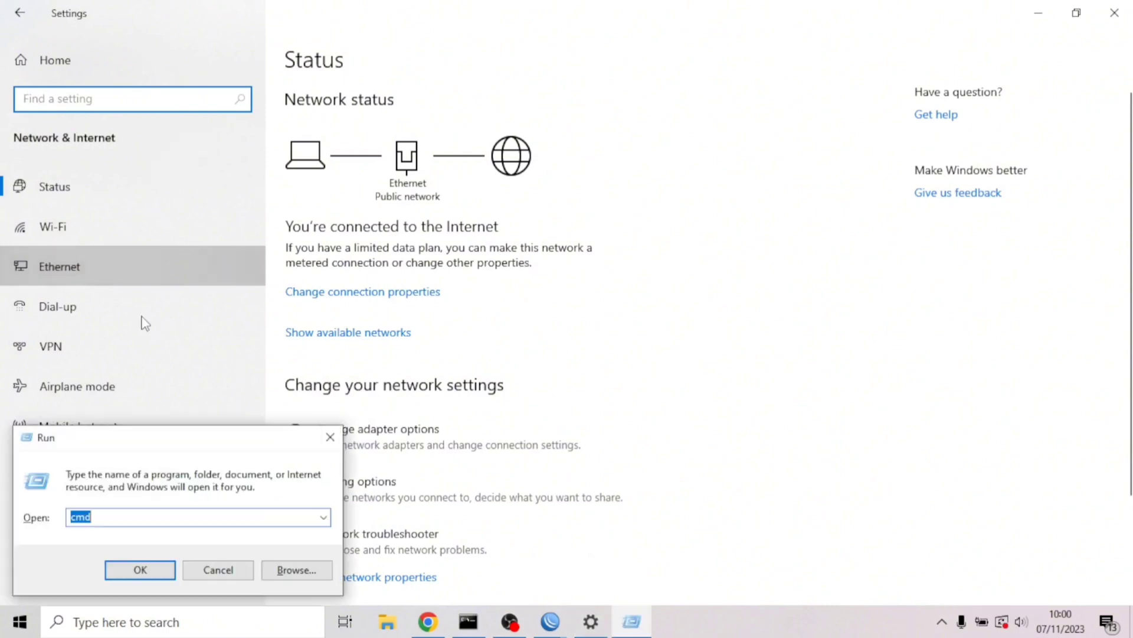
pyautogui.press('Escape')
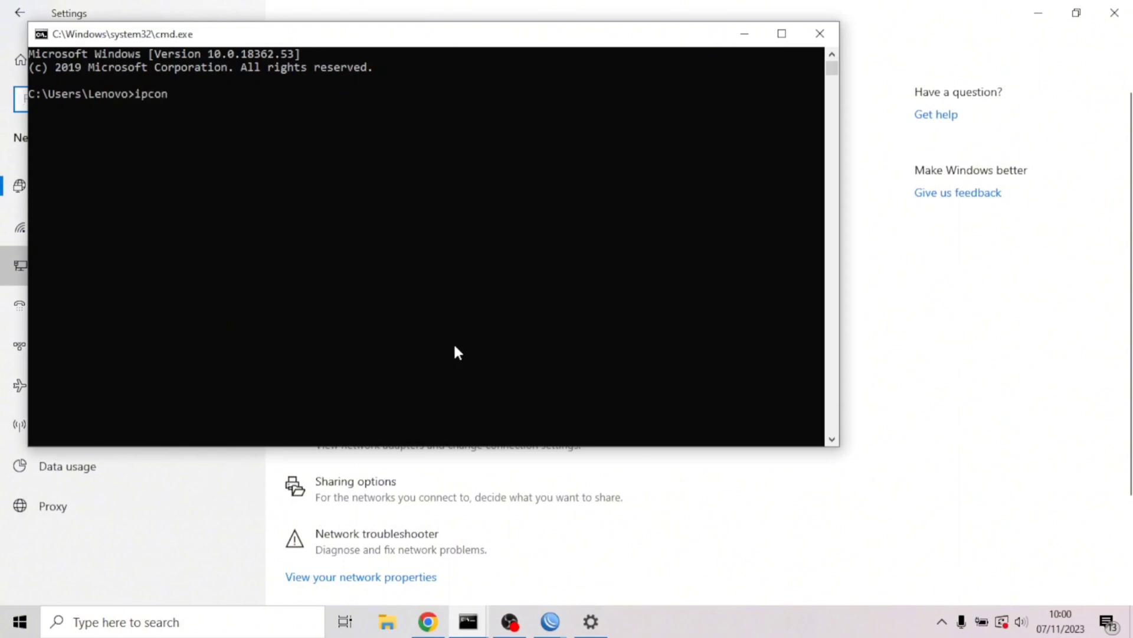
pyautogui.write('fig')
pyautogui.press('Return')
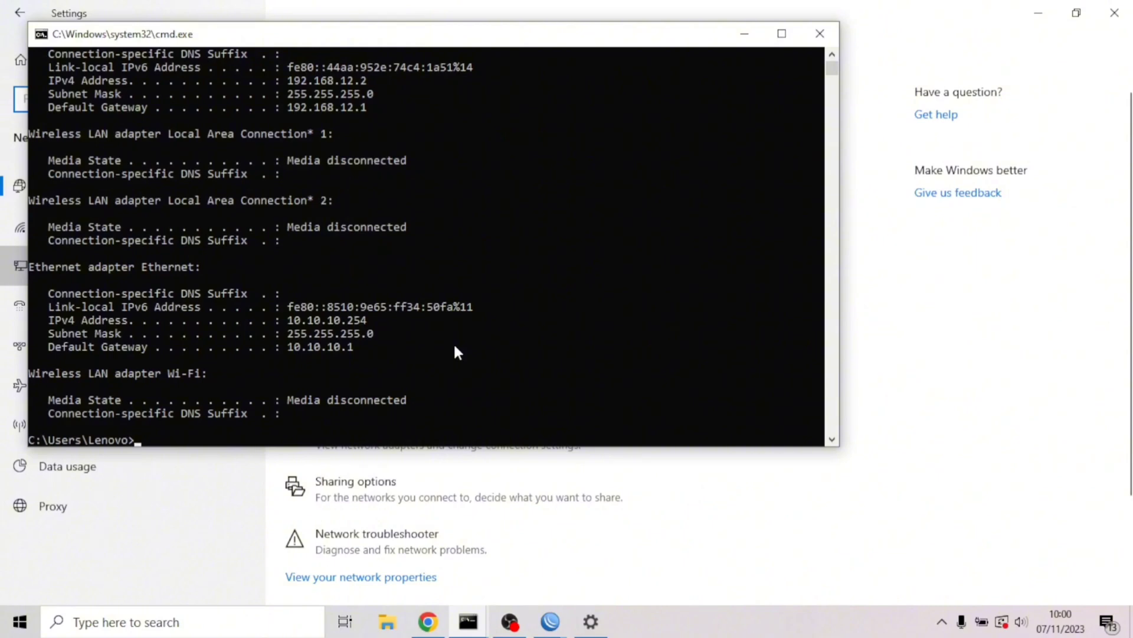
pyautogui.moveTo(369, 317); pyautogui.dragTo(291, 323)
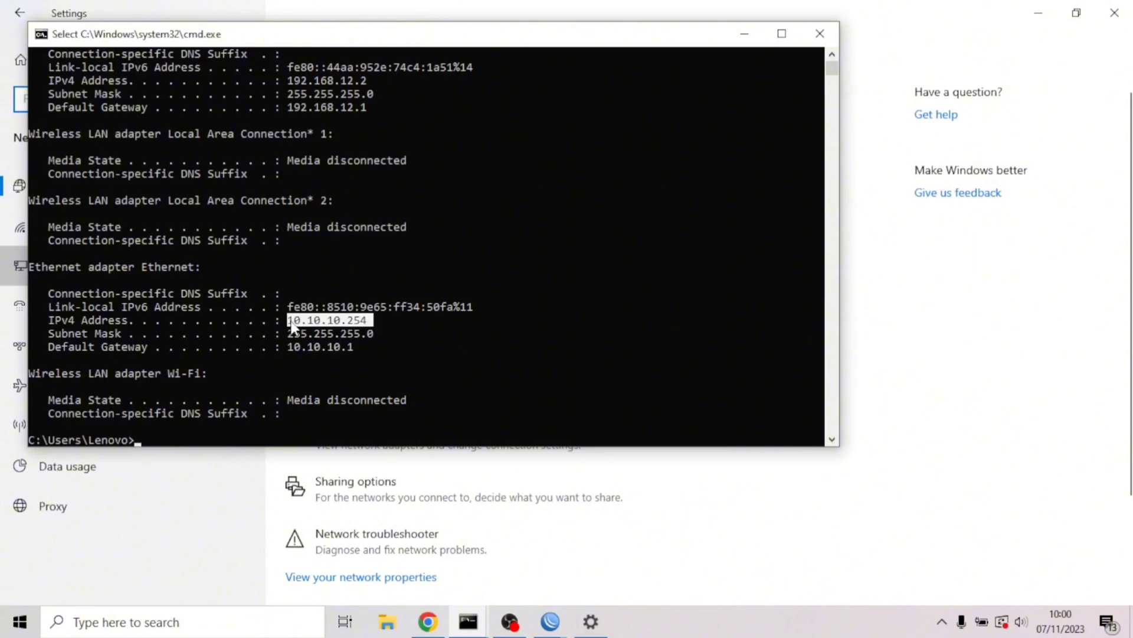
# Ping google.com to verify the laptop reaches the Internet
pyautogui.write('p')
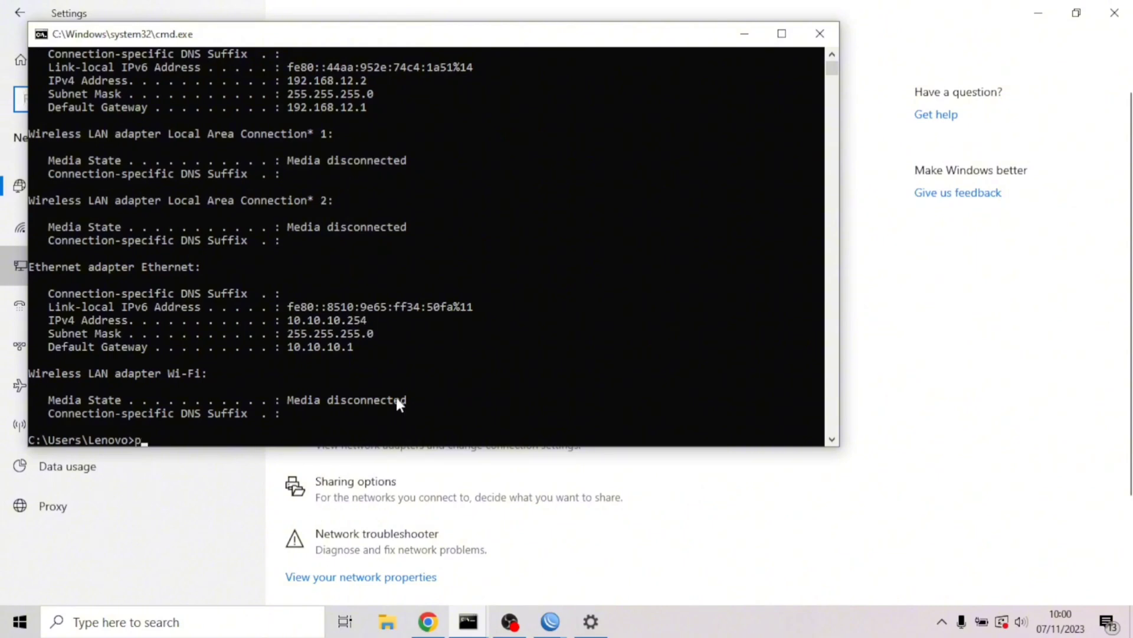
pyautogui.write('ing google.com')
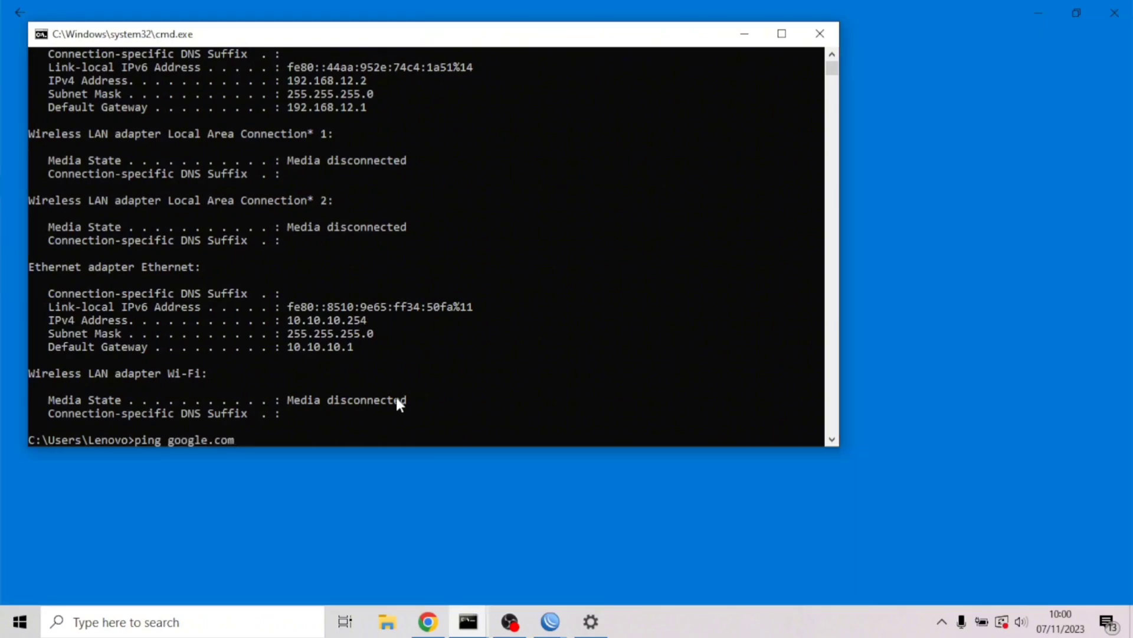
pyautogui.press('Return')
pyautogui.moveTo(468, 40); pyautogui.dragTo(559, 115)
pyautogui.click(942, 621)
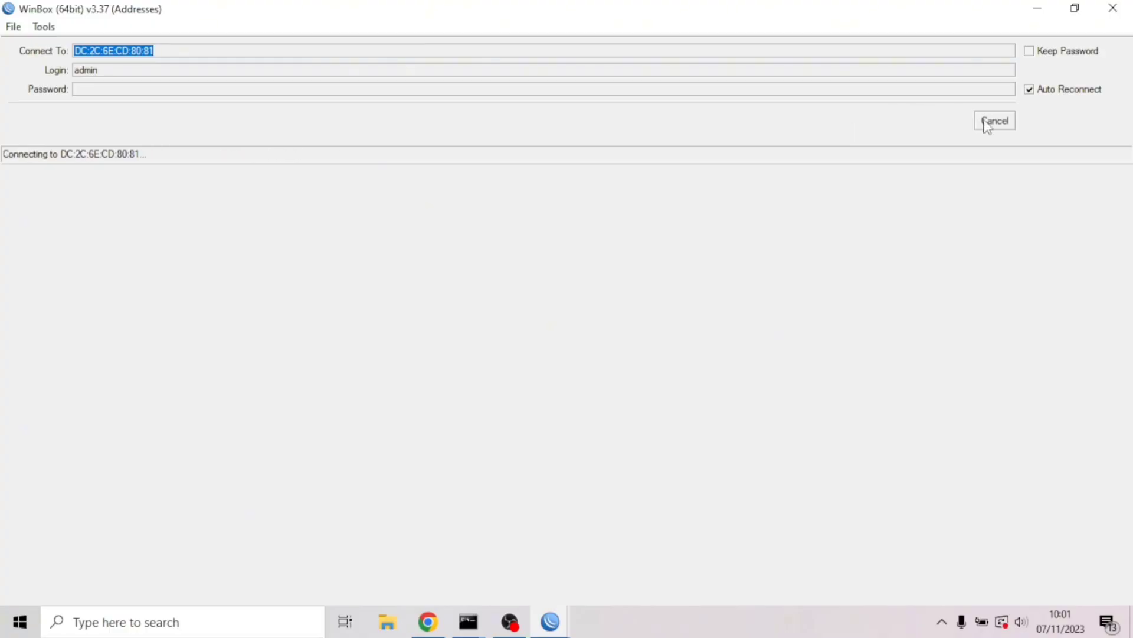
# Cancel the stalled attempt, connect to Kelompok1 at 10.10.10.1, and view its IP address list
pyautogui.click(987, 124)
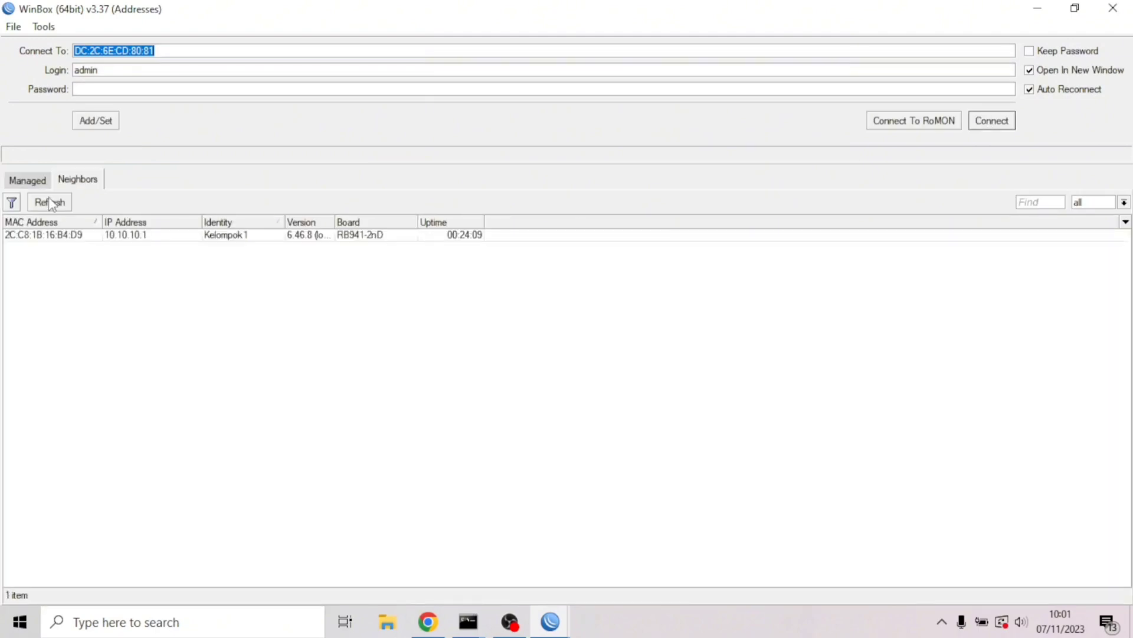
pyautogui.click(50, 201)
pyautogui.click(48, 236)
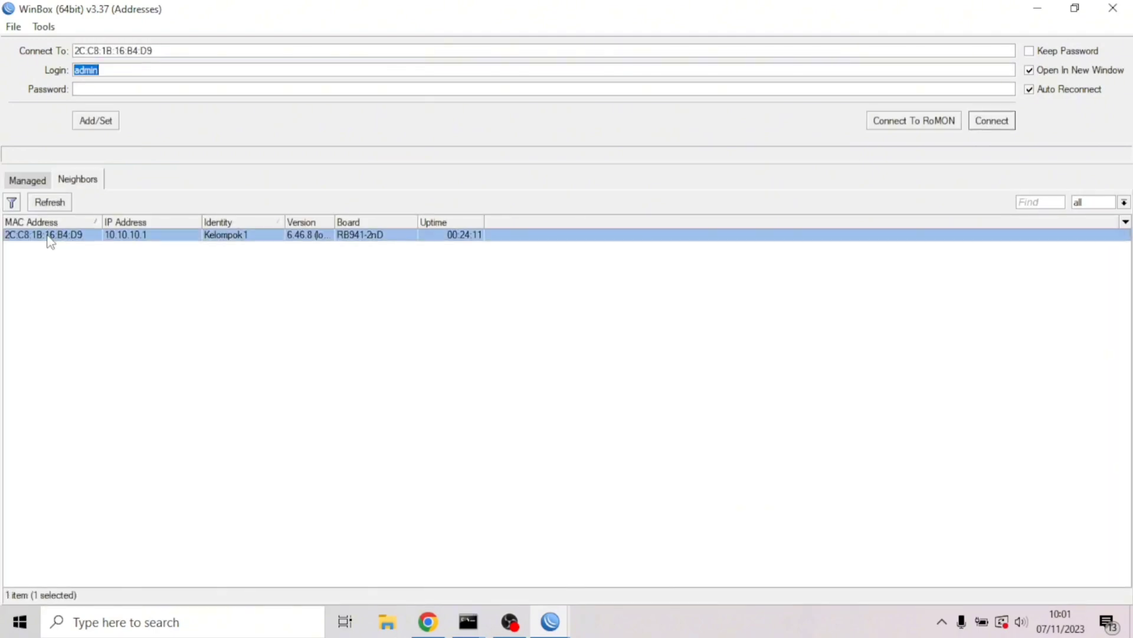
pyautogui.click(994, 123)
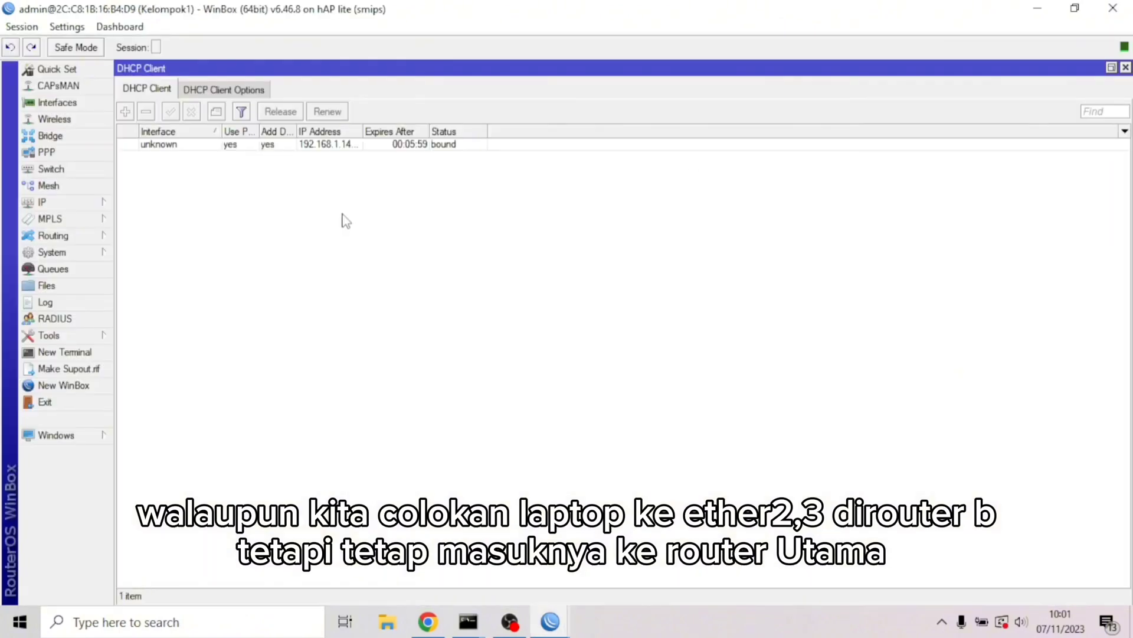
pyautogui.click(46, 204)
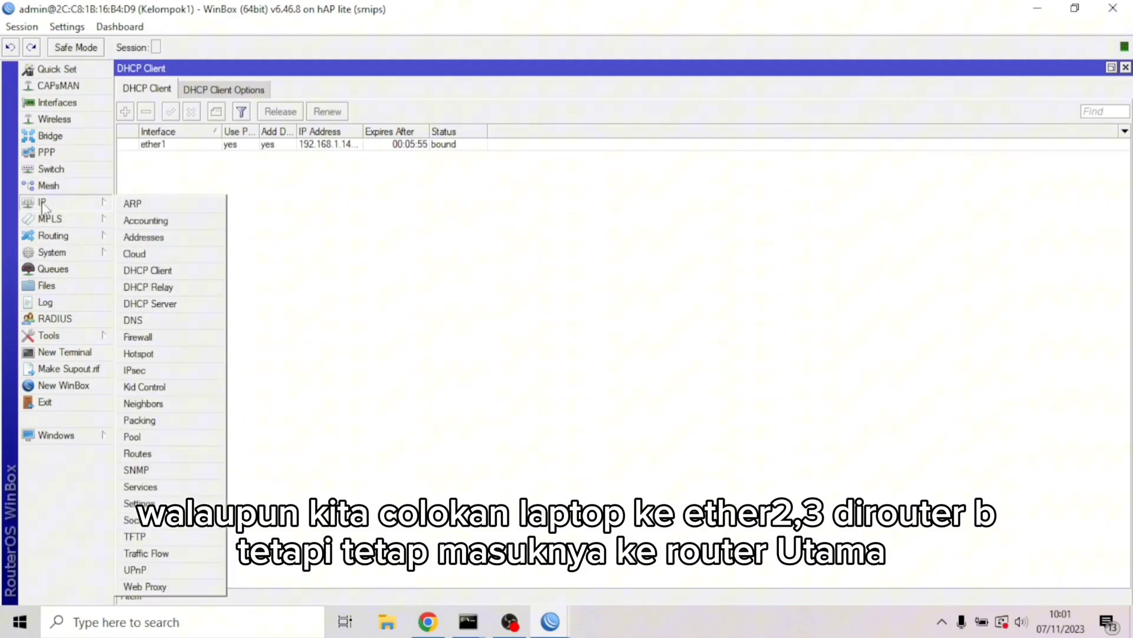
pyautogui.click(143, 237)
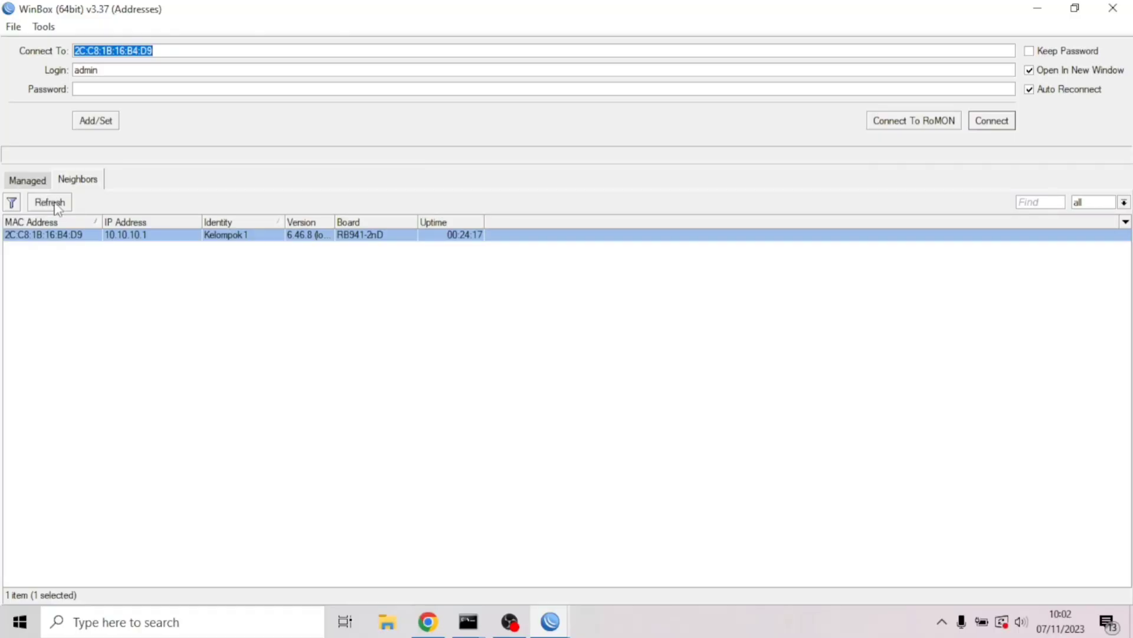
# Connect to the RouterOS neighbour and check that its IP address list is empty
pyautogui.click(55, 205)
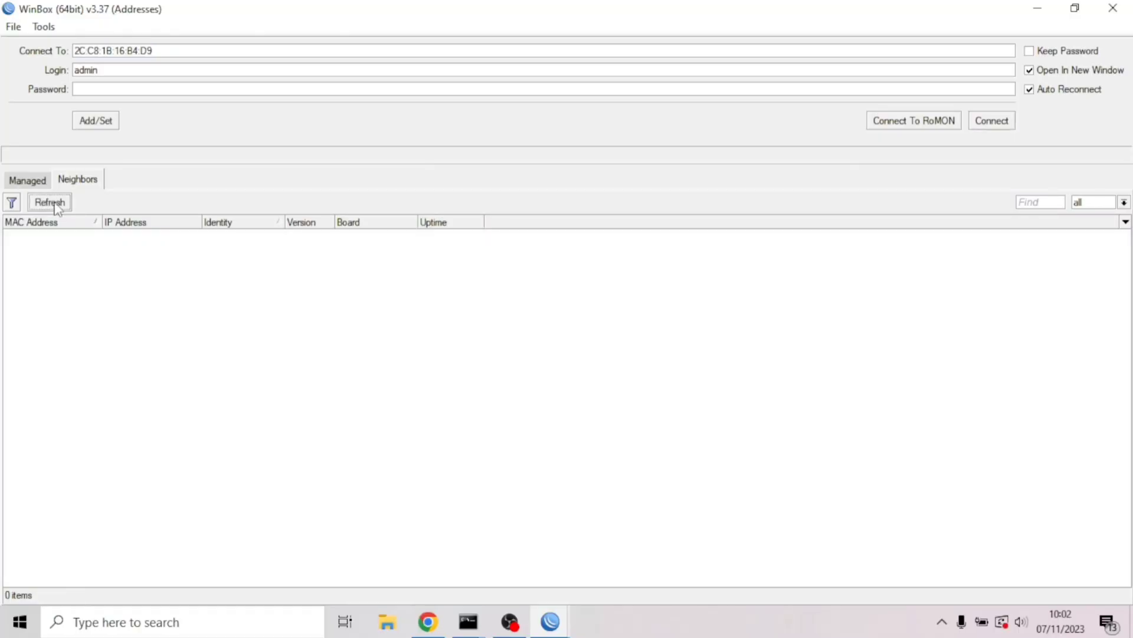
pyautogui.click(49, 233)
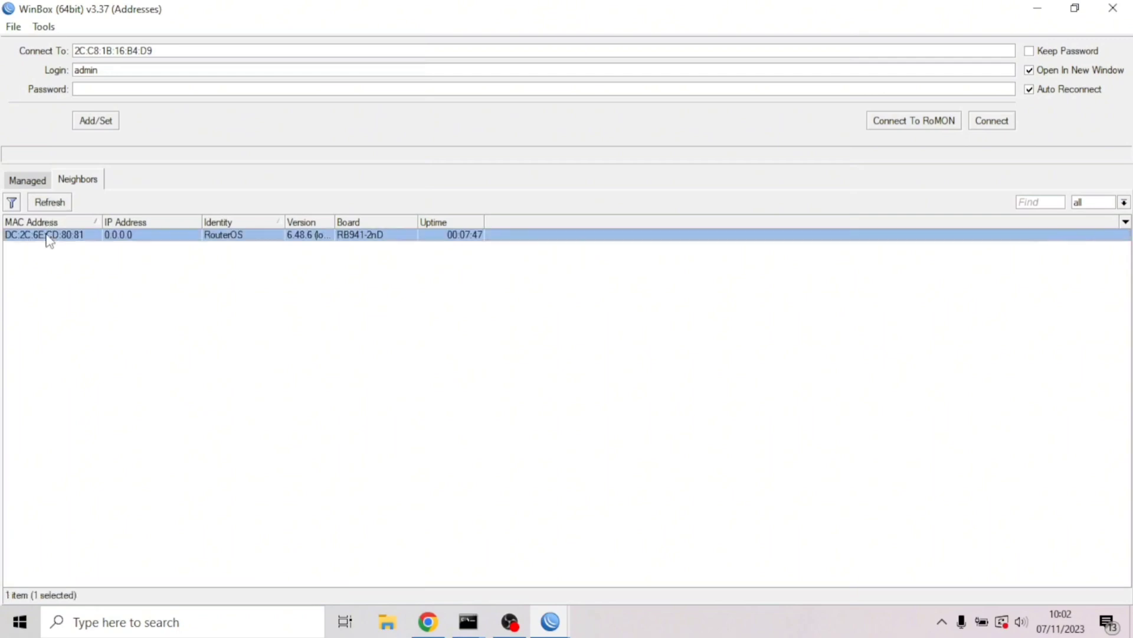
pyautogui.click(980, 122)
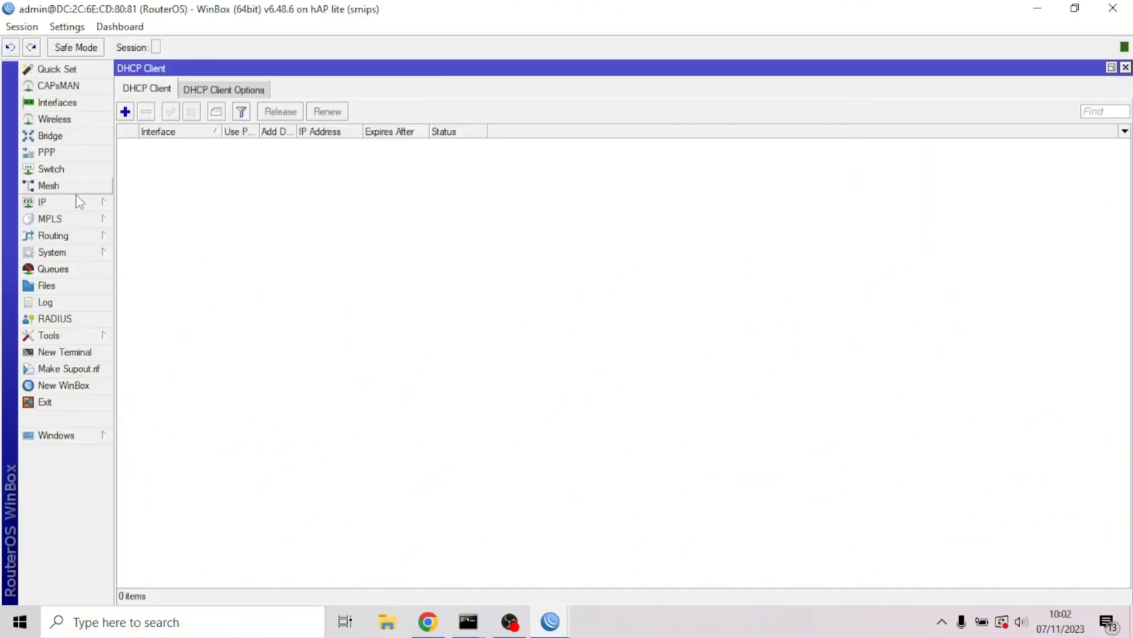
pyautogui.click(70, 206)
pyautogui.click(141, 239)
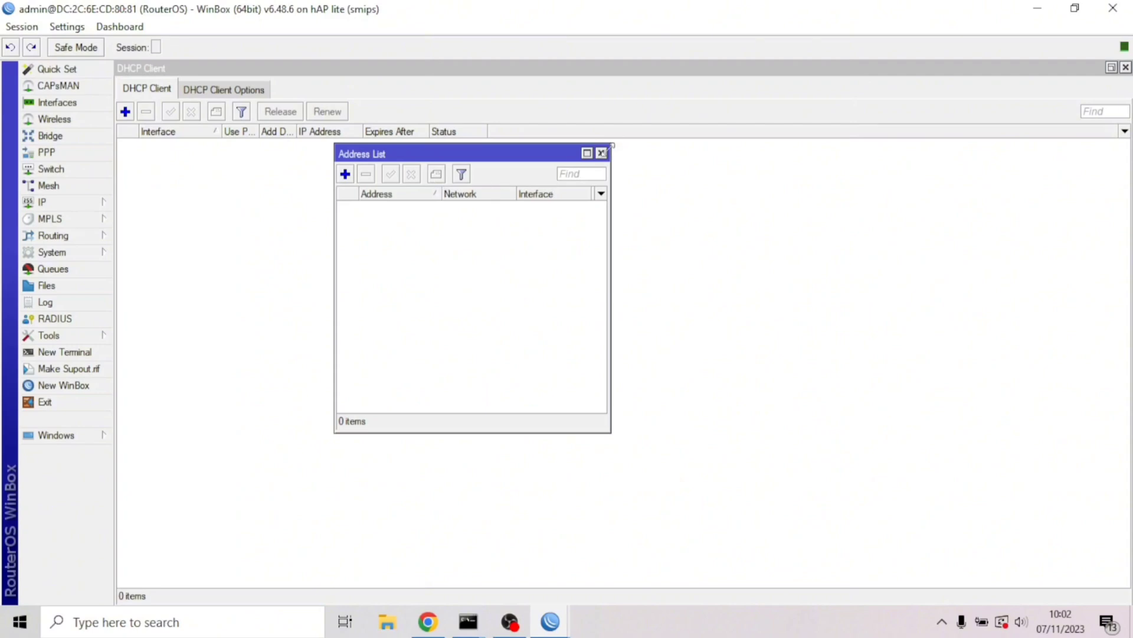
pyautogui.click(601, 153)
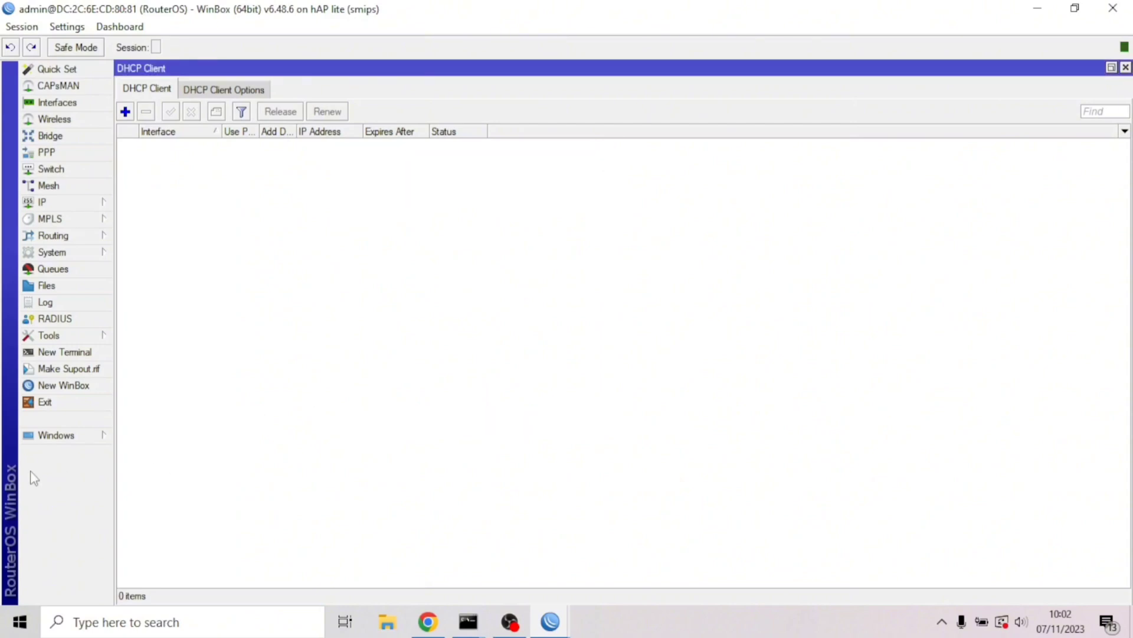